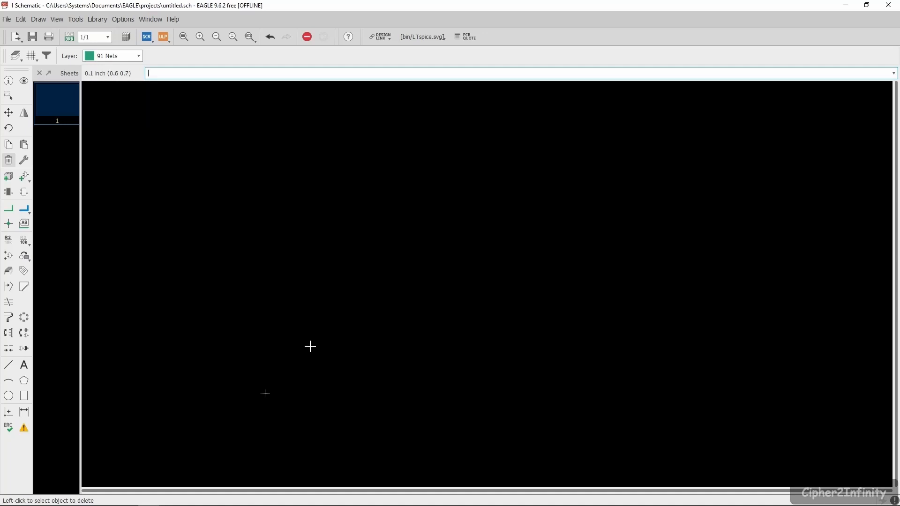
Add the ATMEGA328-AU from the PC_IC_ATMEGA328-AU library and place one instance on the empty schematic sheet.
{"action": "left_click", "coordinate": [21, 180]}
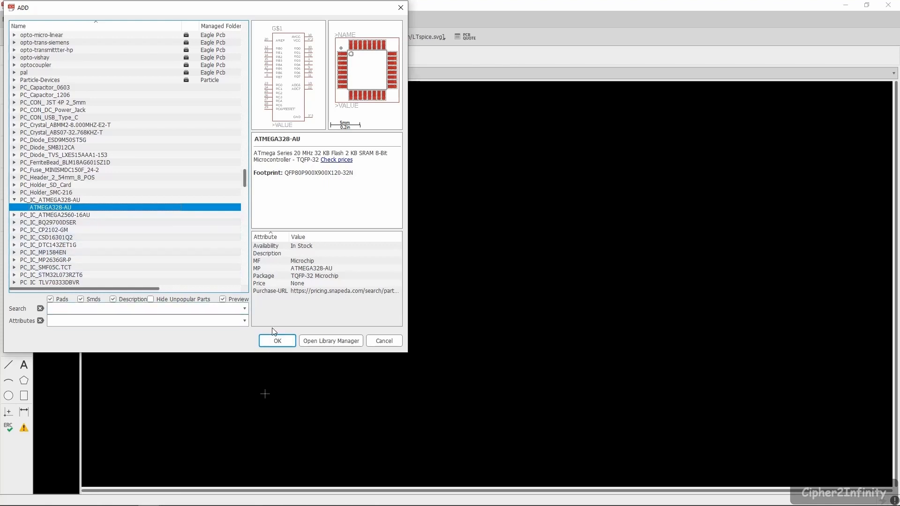
{"action": "left_click", "coordinate": [276, 339]}
{"action": "scroll", "coordinate": [311, 310], "scroll_direction": "up", "scroll_amount": 3}
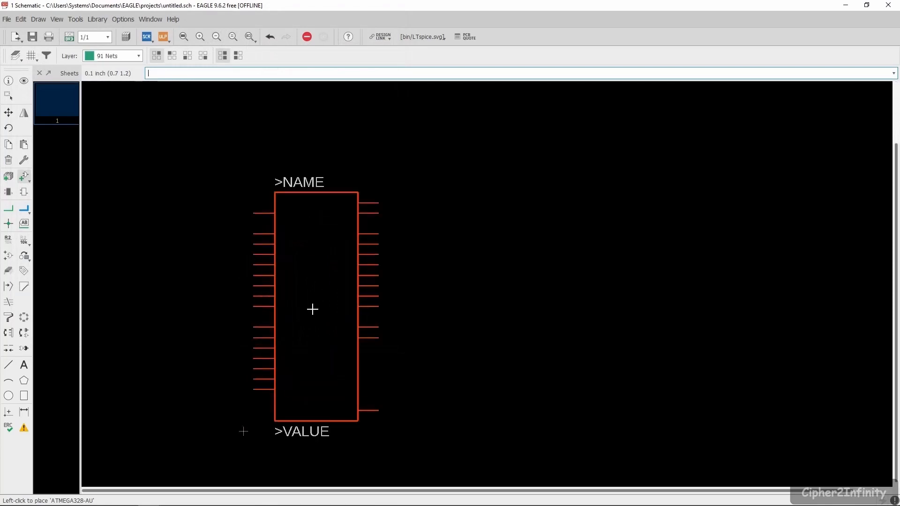
{"action": "scroll", "coordinate": [329, 255], "scroll_direction": "down", "scroll_amount": 2}
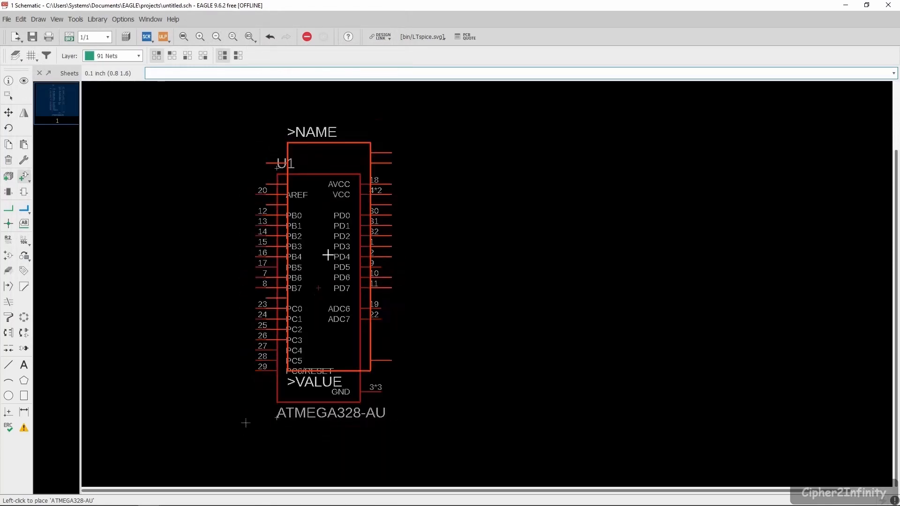
{"action": "key", "text": "Escape"}
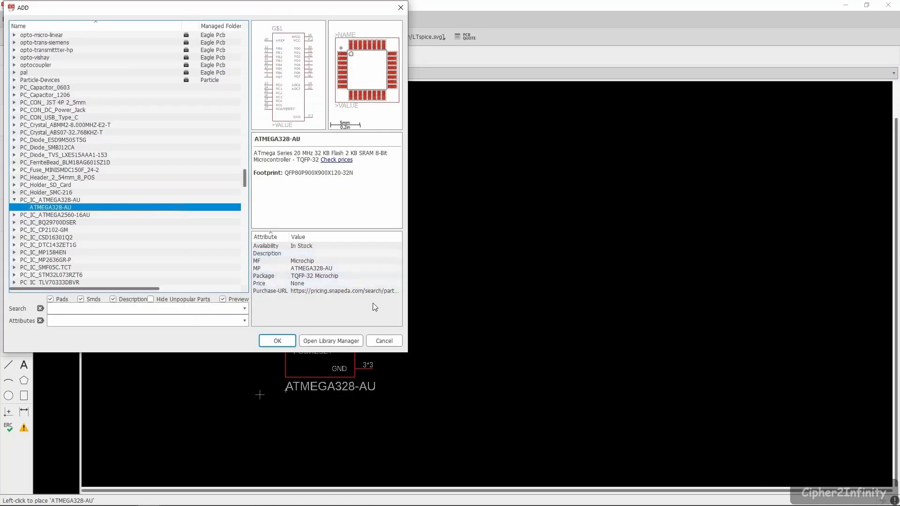
{"action": "left_click", "coordinate": [381, 341]}
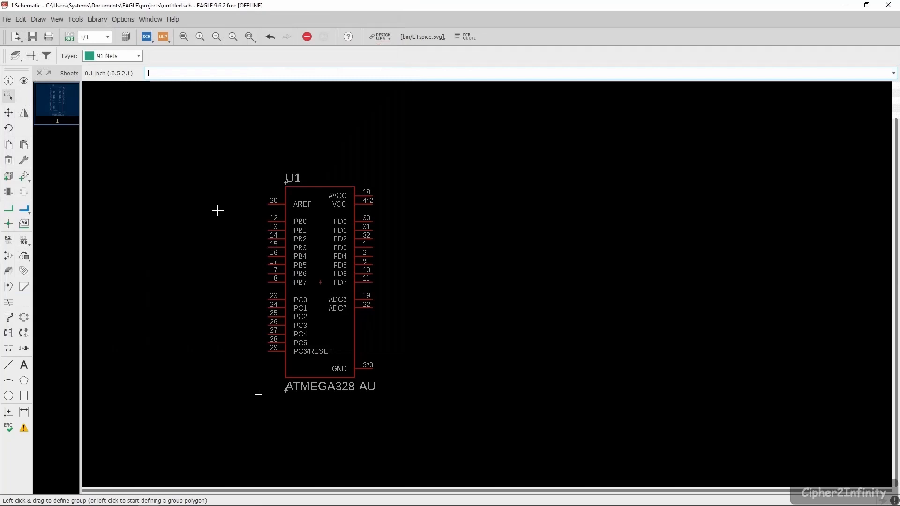
Turn on the grid display for the schematic sheet.
{"action": "left_click", "coordinate": [30, 56]}
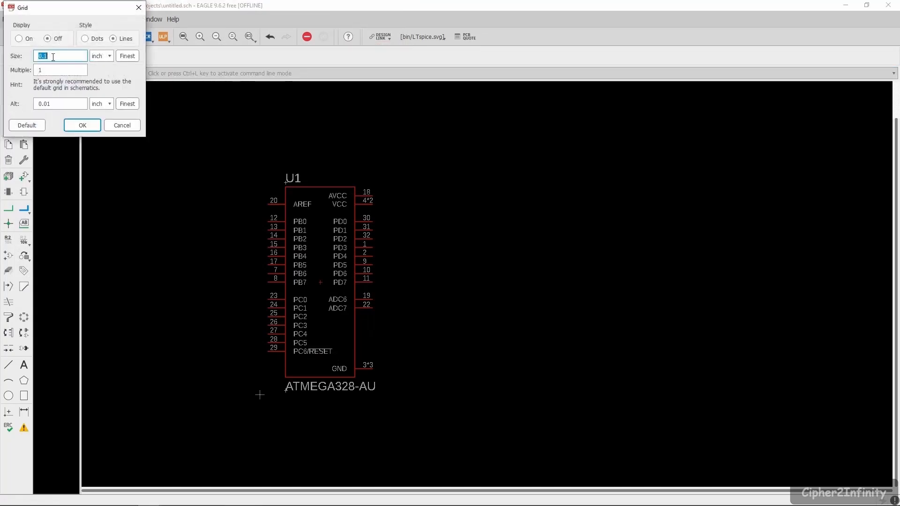
{"action": "left_click", "coordinate": [18, 39]}
{"action": "left_click", "coordinate": [82, 125]}
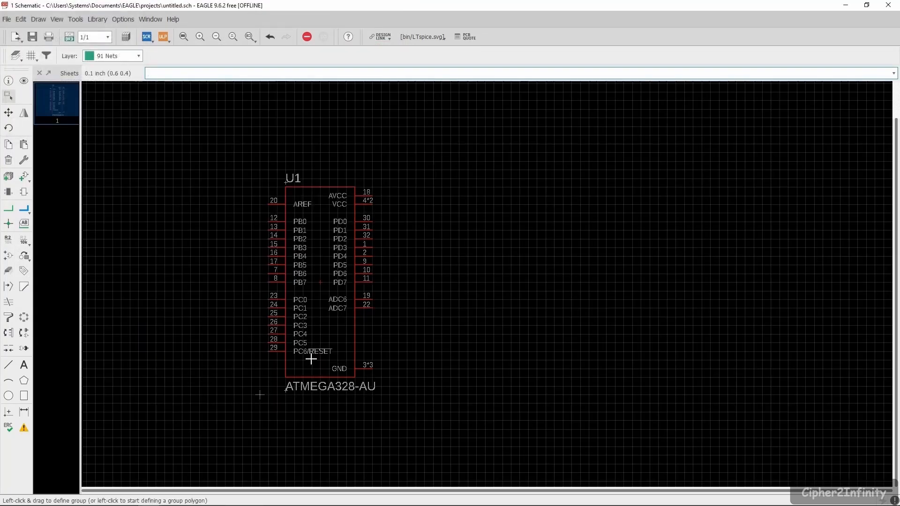
Examine the ATMEGA328-AU symbol's pins, including the power, ground, port B, port C and reset pins.
{"action": "scroll", "coordinate": [312, 307], "scroll_direction": "up", "scroll_amount": 1}
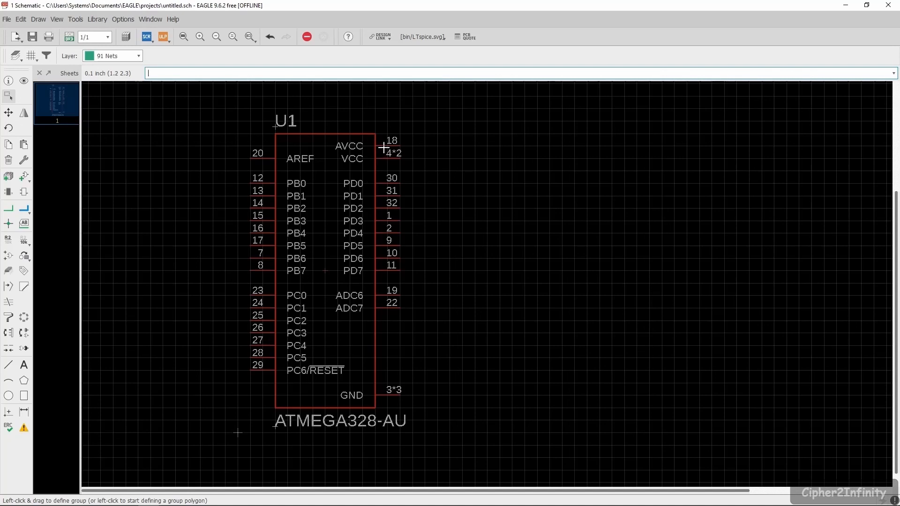
{"action": "scroll", "coordinate": [373, 145], "scroll_direction": "up", "scroll_amount": 1}
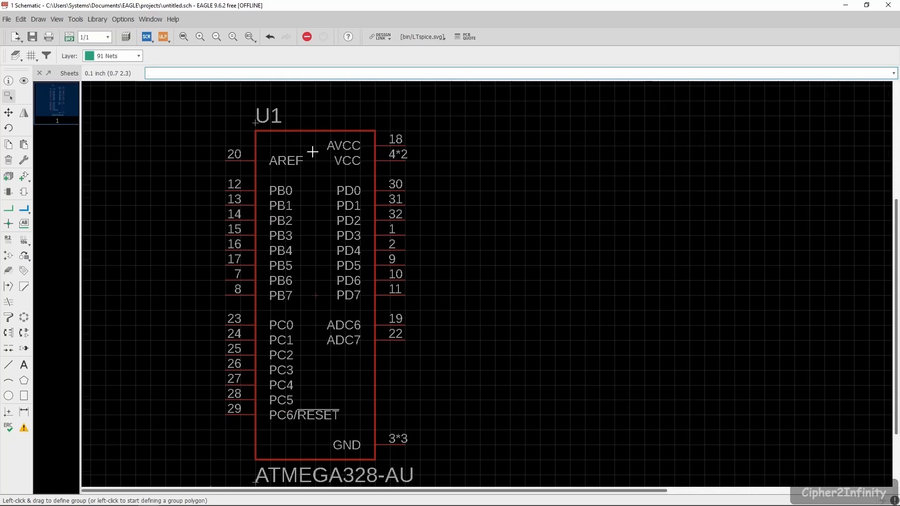
{"action": "scroll", "coordinate": [313, 154], "scroll_direction": "down", "scroll_amount": 1}
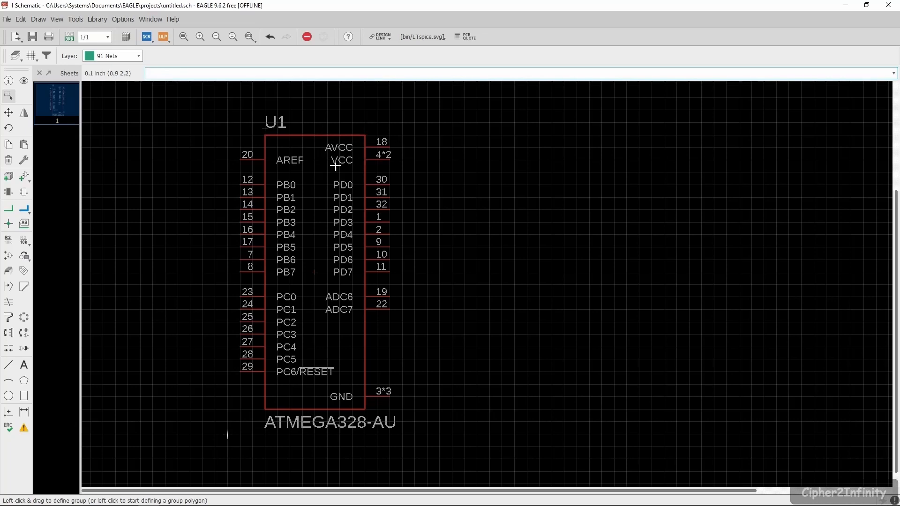
{"action": "scroll", "coordinate": [362, 339], "scroll_direction": "up", "scroll_amount": 1}
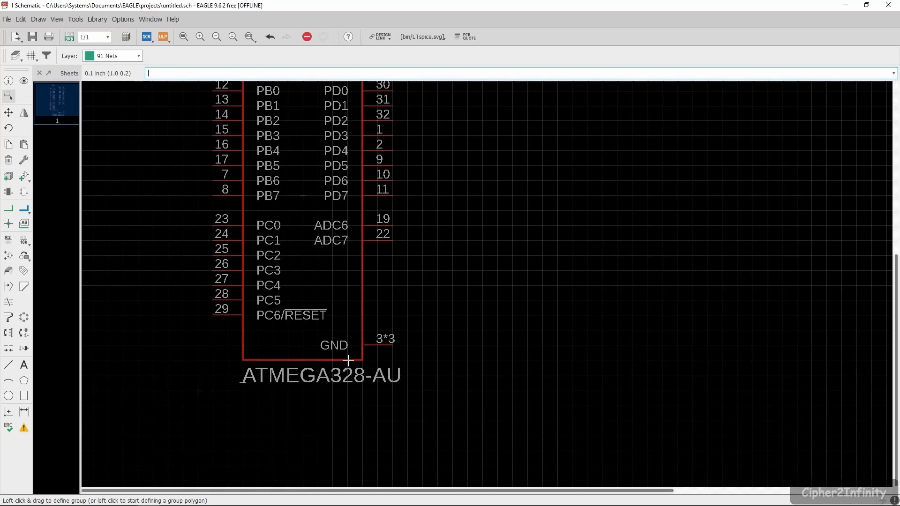
{"action": "scroll", "coordinate": [346, 364], "scroll_direction": "down", "scroll_amount": 1}
{"action": "scroll", "coordinate": [346, 364], "scroll_direction": "down", "scroll_amount": 1}
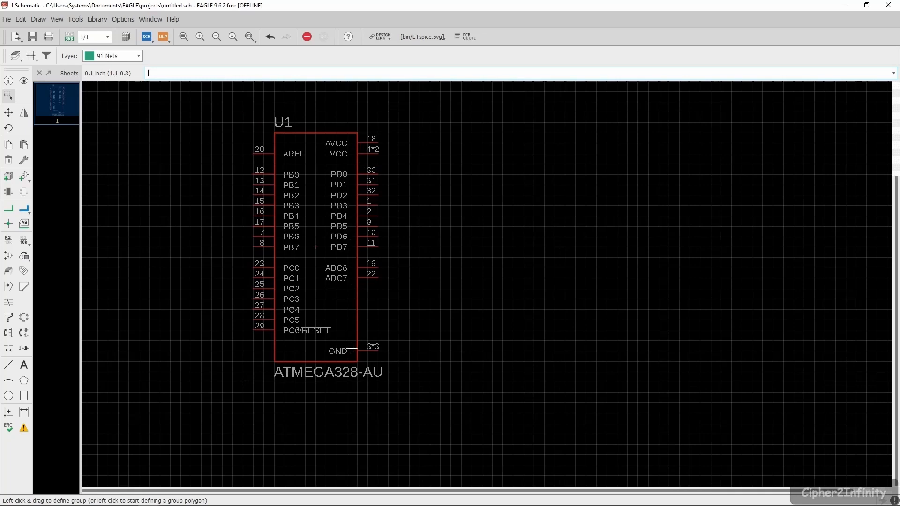
{"action": "scroll", "coordinate": [338, 225], "scroll_direction": "up", "scroll_amount": 1}
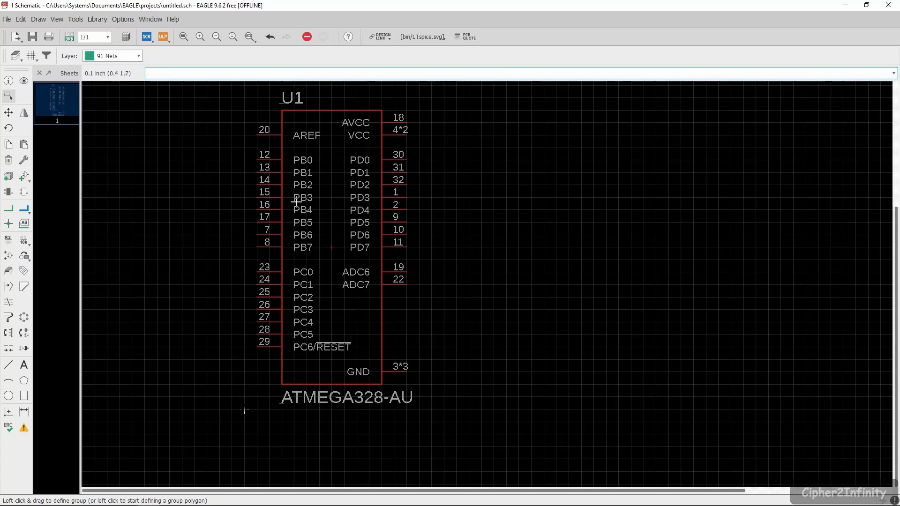
{"action": "scroll", "coordinate": [302, 178], "scroll_direction": "up", "scroll_amount": 1}
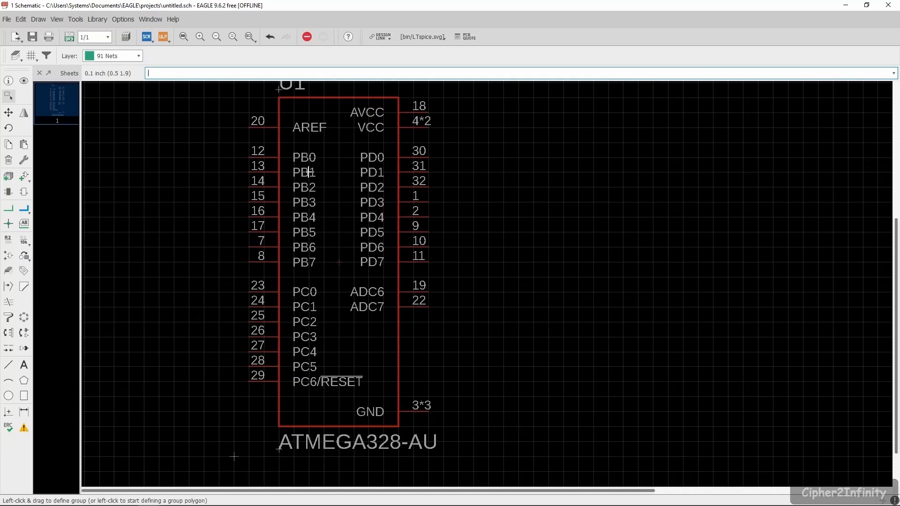
{"action": "scroll", "coordinate": [313, 167], "scroll_direction": "down", "scroll_amount": 1}
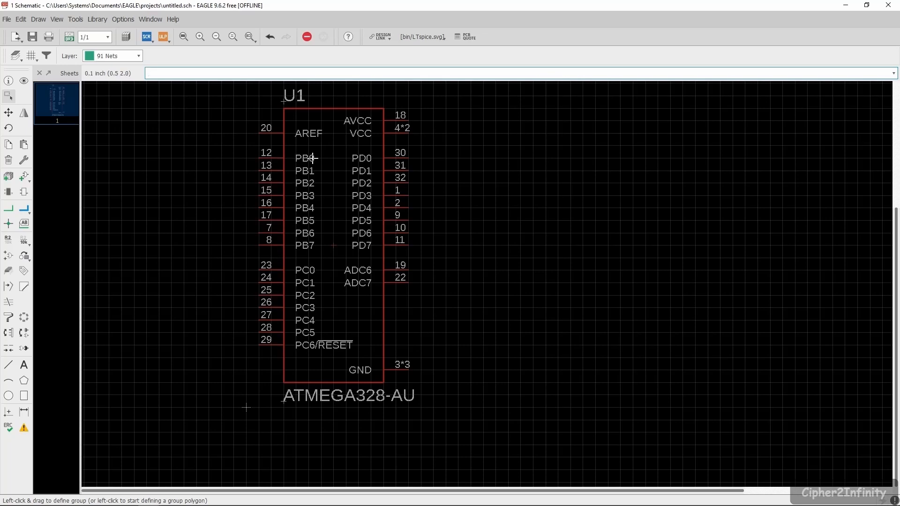
{"action": "scroll", "coordinate": [290, 377], "scroll_direction": "up", "scroll_amount": 3}
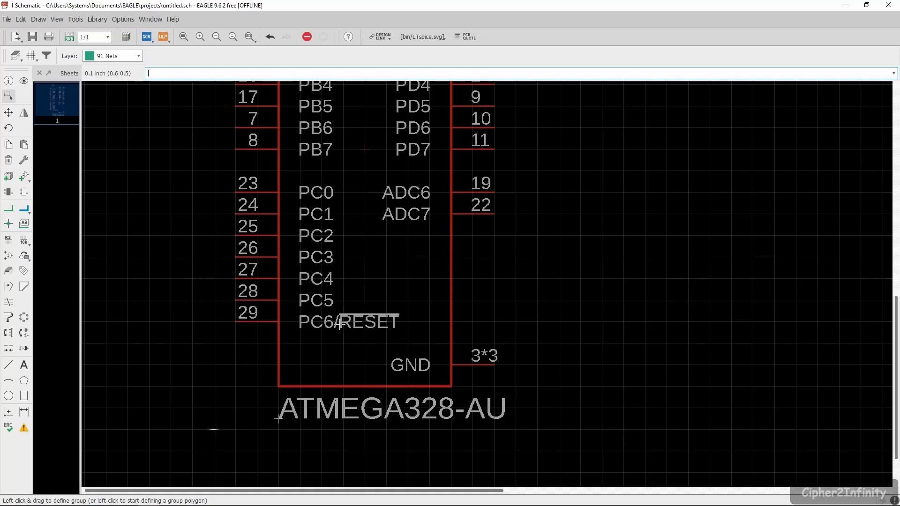
{"action": "scroll", "coordinate": [344, 319], "scroll_direction": "down", "scroll_amount": 3}
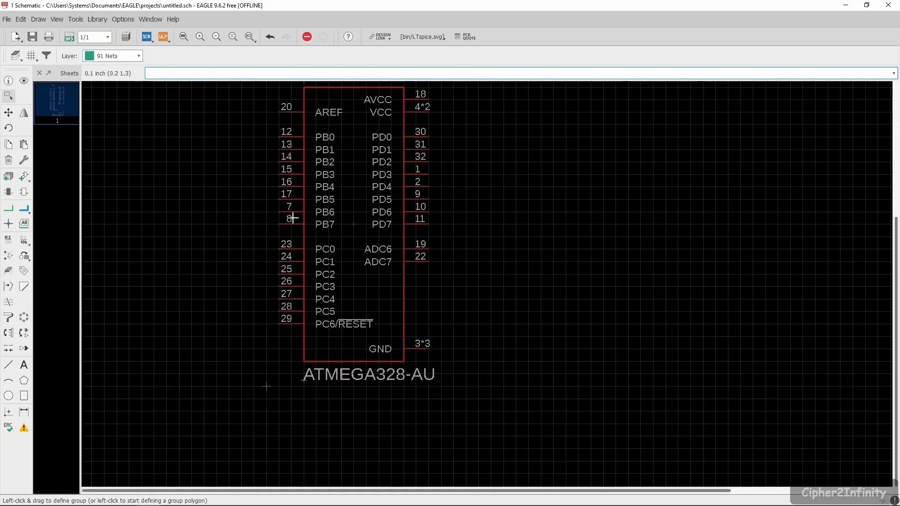
{"action": "scroll", "coordinate": [302, 265], "scroll_direction": "down", "scroll_amount": 1}
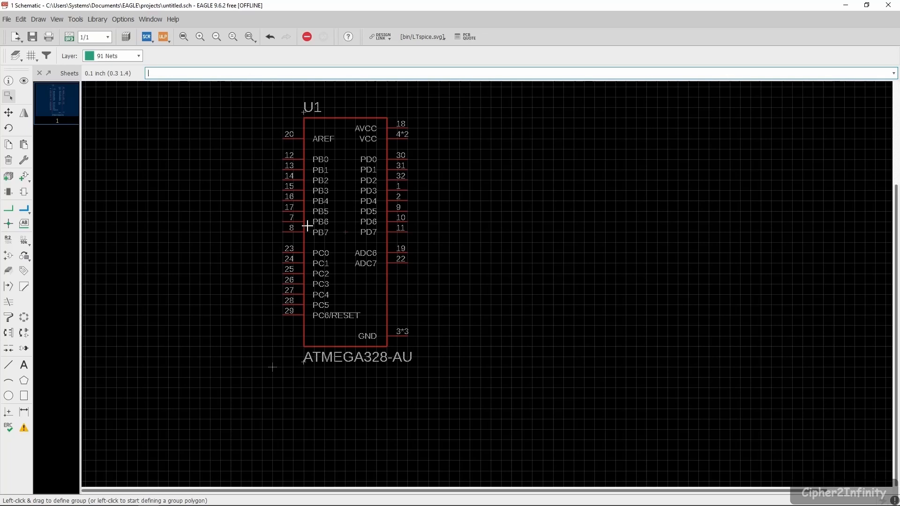
{"action": "scroll", "coordinate": [320, 176], "scroll_direction": "up", "scroll_amount": 1}
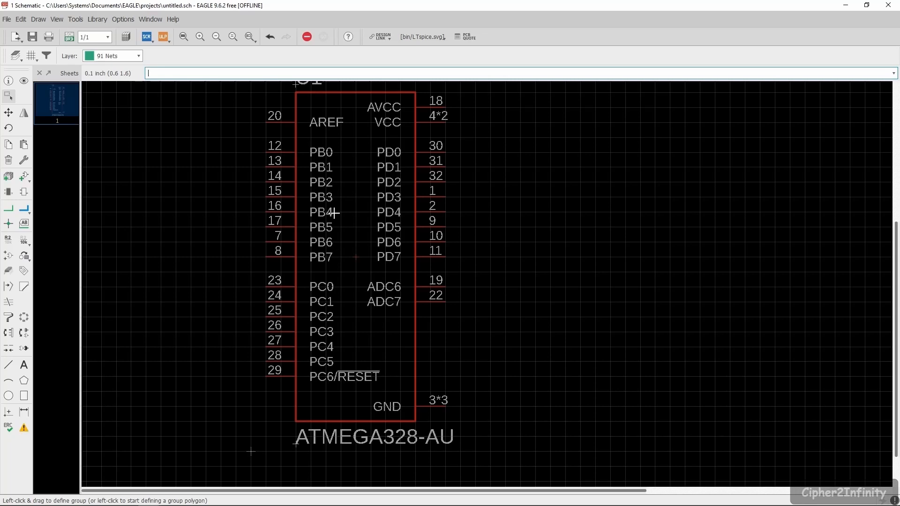
{"action": "scroll", "coordinate": [335, 213], "scroll_direction": "down", "scroll_amount": 2}
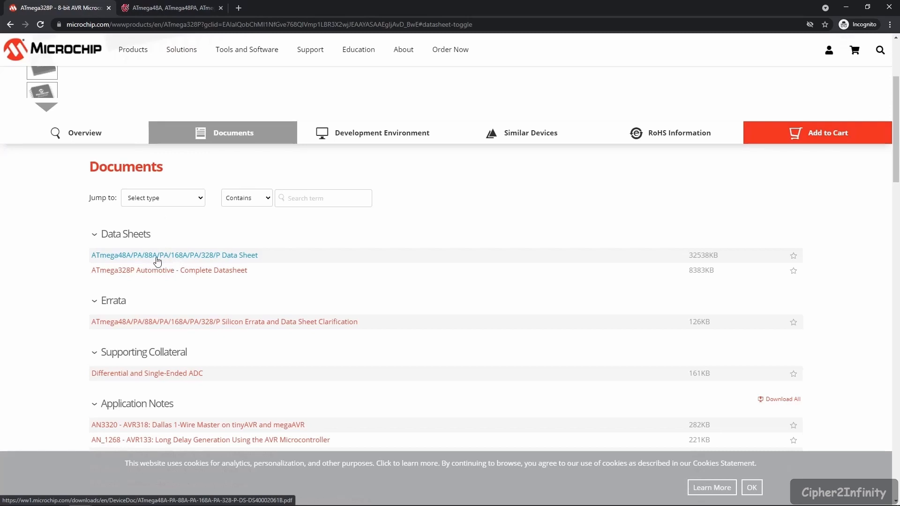
Switch to the ATmega328 datasheet in the browser and examine the 32 TQFP pinout under Pin Configurations.
{"action": "left_click", "coordinate": [176, 7]}
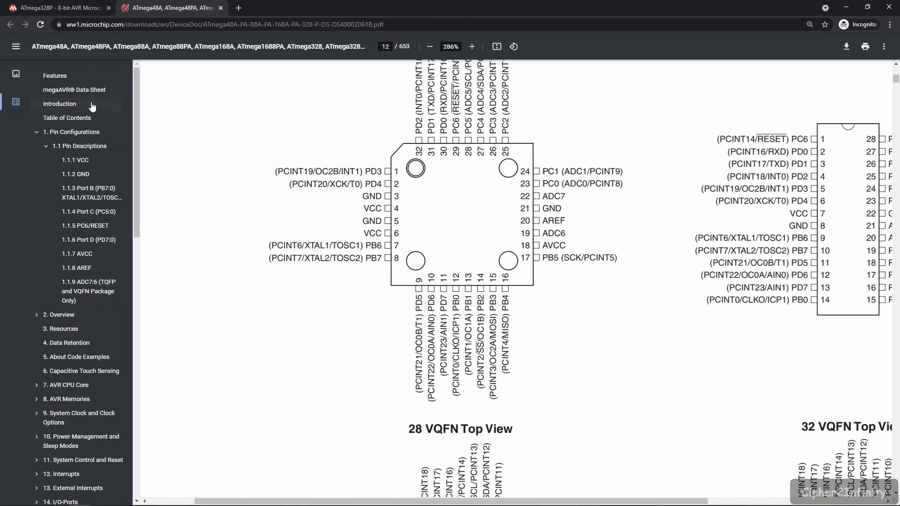
{"action": "left_click", "coordinate": [74, 132]}
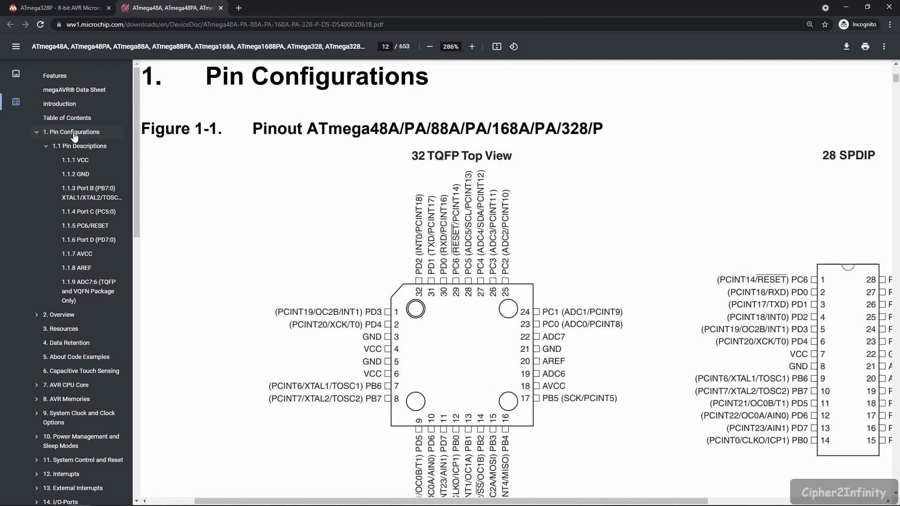
{"action": "scroll", "coordinate": [449, 143], "scroll_direction": "down", "scroll_amount": 4}
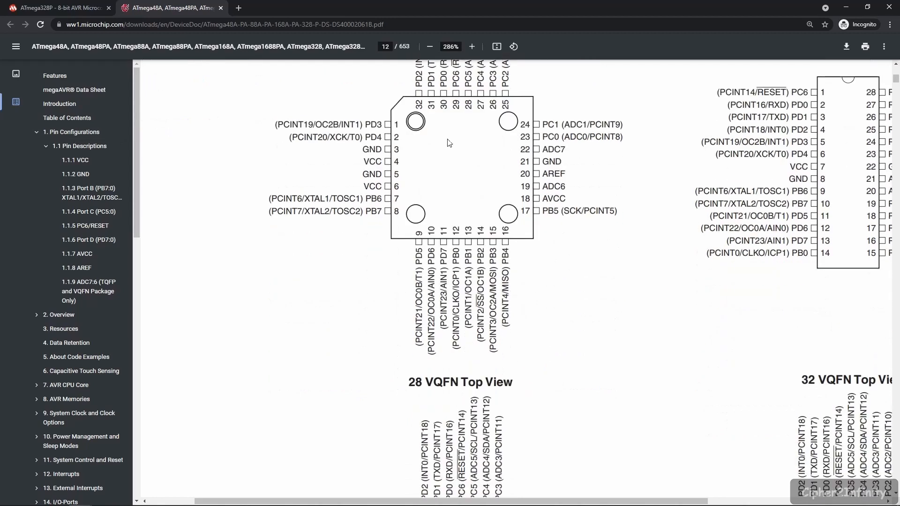
{"action": "scroll", "coordinate": [552, 131], "scroll_direction": "up", "scroll_amount": 2}
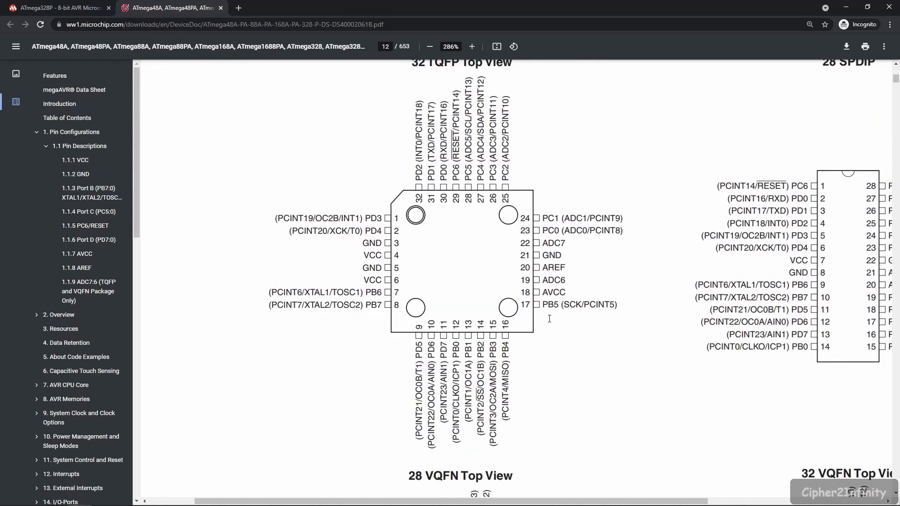
{"action": "scroll", "coordinate": [474, 164], "scroll_direction": "up", "scroll_amount": 1}
{"action": "left_click_drag", "start_coordinate": [459, 102], "coordinate": [417, 104]}
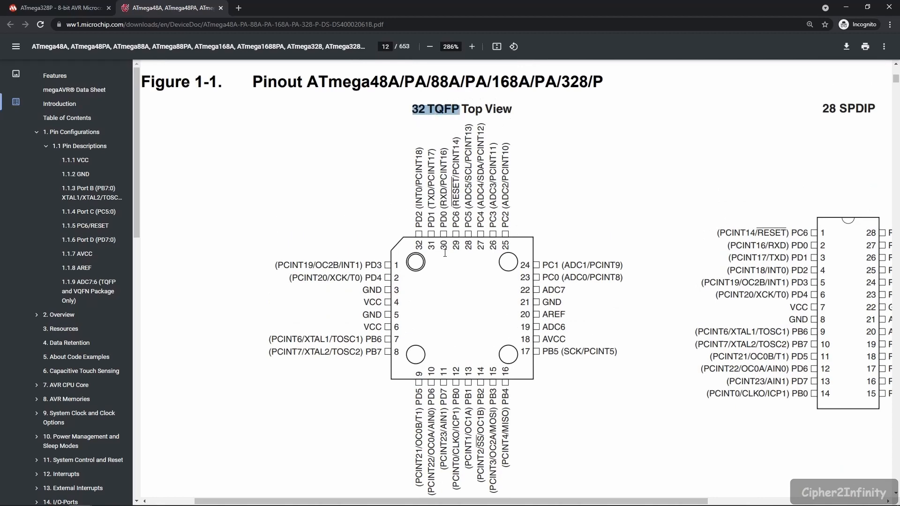
{"action": "scroll", "coordinate": [445, 254], "scroll_direction": "down", "scroll_amount": 3}
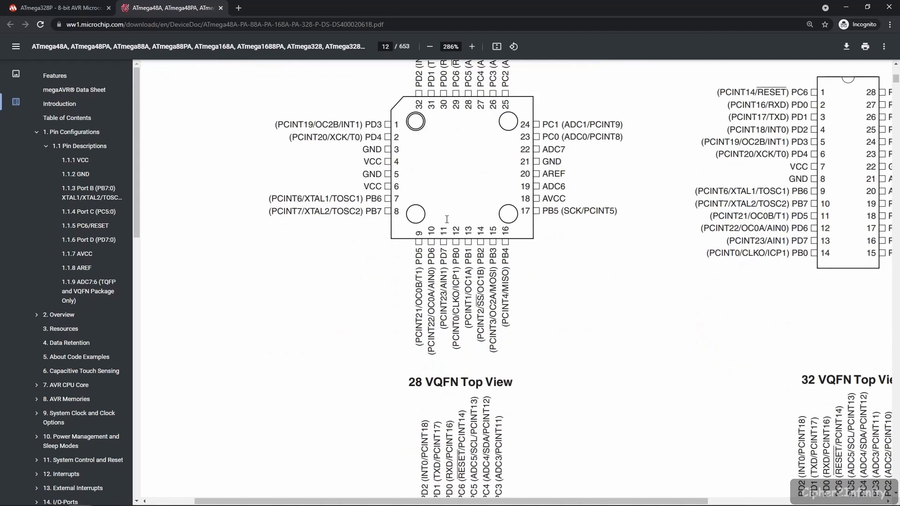
{"action": "scroll", "coordinate": [447, 219], "scroll_direction": "up", "scroll_amount": 2}
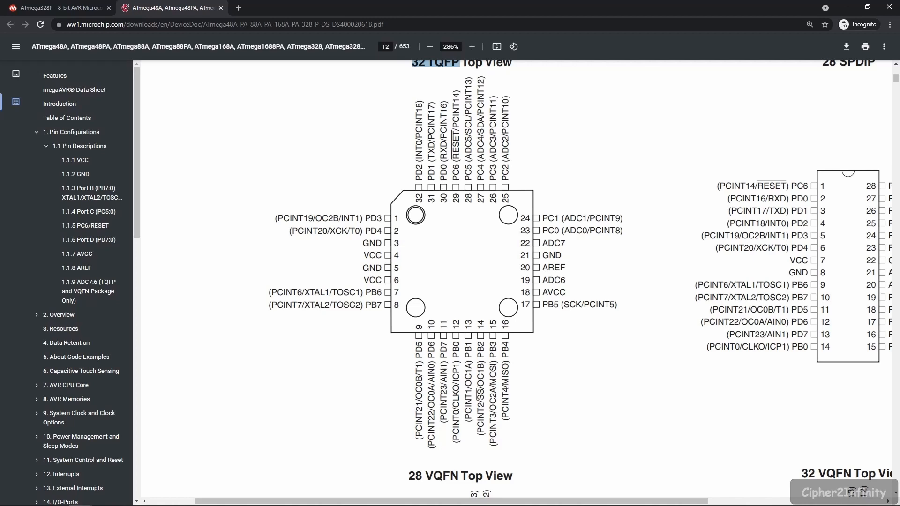
Check the alternate TXD and RXD functions of pins PD1 and PD0 in the 32 TQFP pinout.
{"action": "left_click_drag", "start_coordinate": [431, 181], "coordinate": [431, 172]}
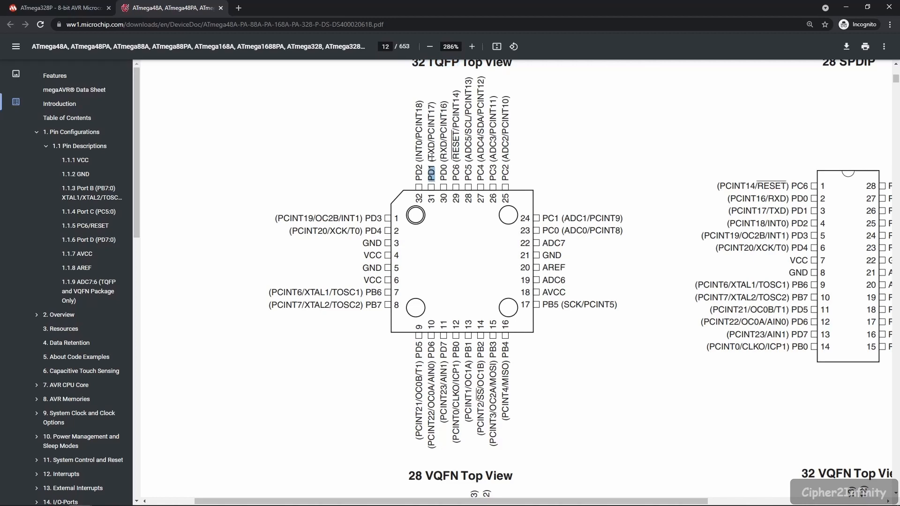
{"action": "left_click", "coordinate": [432, 156]}
{"action": "left_click_drag", "start_coordinate": [432, 160], "coordinate": [432, 112]}
{"action": "left_click", "coordinate": [437, 155]}
{"action": "left_click_drag", "start_coordinate": [435, 156], "coordinate": [432, 152]}
{"action": "left_click", "coordinate": [436, 156]}
{"action": "left_click_drag", "start_coordinate": [437, 156], "coordinate": [432, 143]}
{"action": "left_click_drag", "start_coordinate": [446, 161], "coordinate": [444, 143]}
{"action": "scroll", "coordinate": [431, 178], "scroll_direction": "down", "scroll_amount": 2}
{"action": "scroll", "coordinate": [420, 215], "scroll_direction": "up", "scroll_amount": 2}
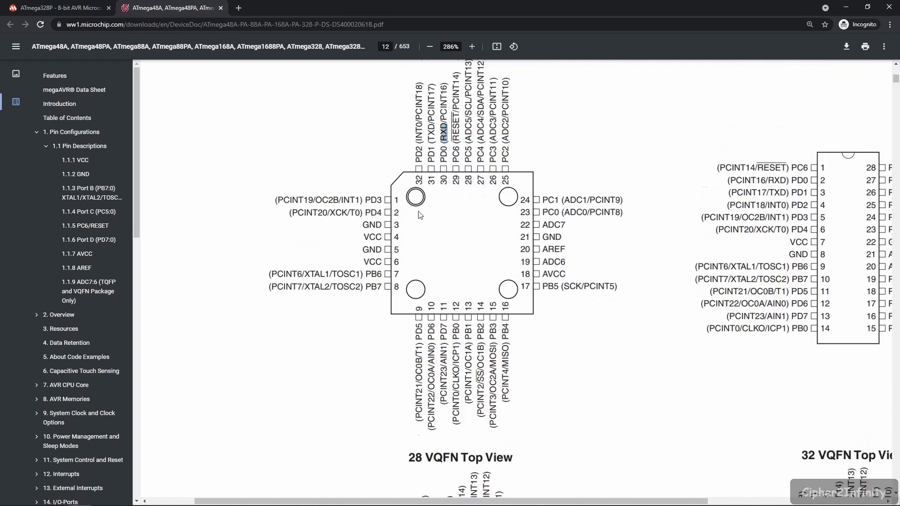
{"action": "scroll", "coordinate": [380, 281], "scroll_direction": "down", "scroll_amount": 1}
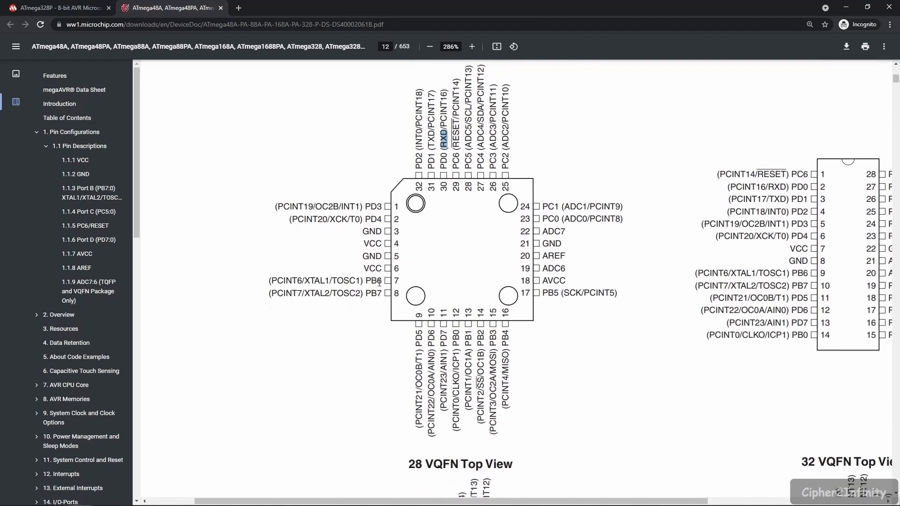
Check the alternate crystal functions of pins PB6 and PB7 in the 32 TQFP pinout.
{"action": "left_click_drag", "start_coordinate": [382, 246], "coordinate": [366, 257]}
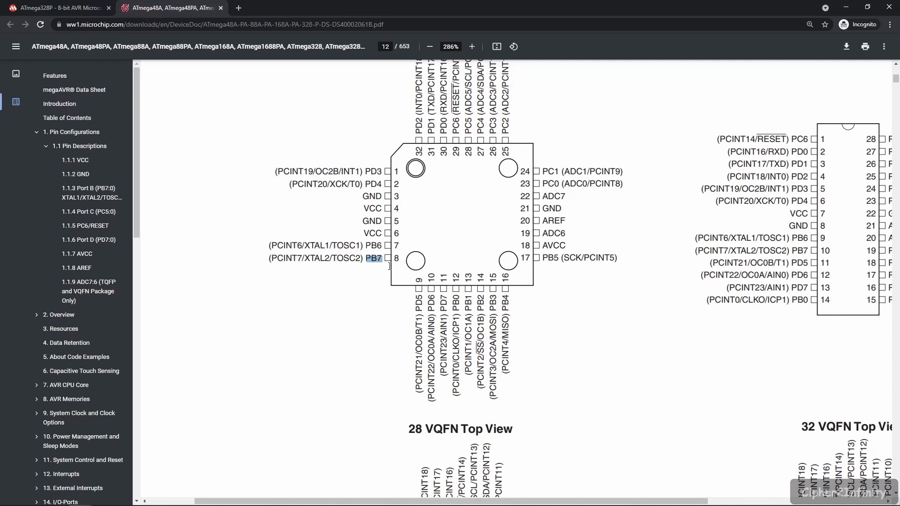
{"action": "double_click", "coordinate": [373, 245]}
{"action": "double_click", "coordinate": [374, 257]}
{"action": "left_click", "coordinate": [308, 246]}
{"action": "left_click_drag", "start_coordinate": [313, 246], "coordinate": [321, 245]}
Return to the EAGLE schematic and open the ATMEGA328-AU part's symbol for editing in the library.
{"action": "left_click", "coordinate": [843, 5]}
{"action": "scroll", "coordinate": [396, 241], "scroll_direction": "down", "scroll_amount": 3}
{"action": "scroll", "coordinate": [380, 256], "scroll_direction": "up", "scroll_amount": 5}
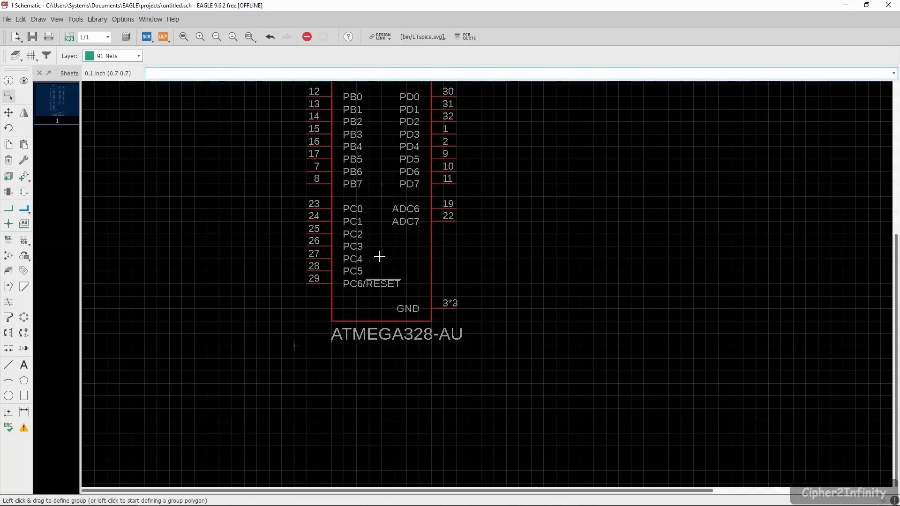
{"action": "scroll", "coordinate": [377, 267], "scroll_direction": "down", "scroll_amount": 2}
{"action": "scroll", "coordinate": [394, 203], "scroll_direction": "up", "scroll_amount": 2}
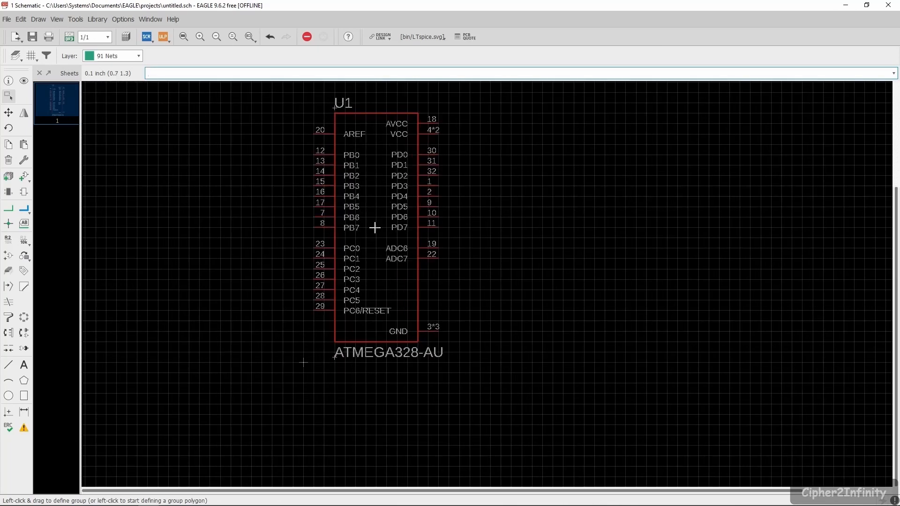
{"action": "scroll", "coordinate": [377, 266], "scroll_direction": "up", "scroll_amount": 4}
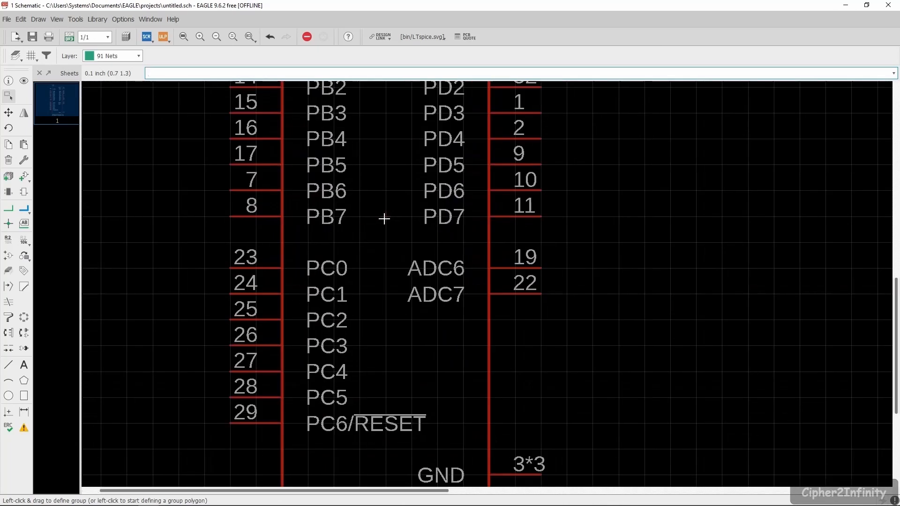
{"action": "right_click", "coordinate": [384, 219]}
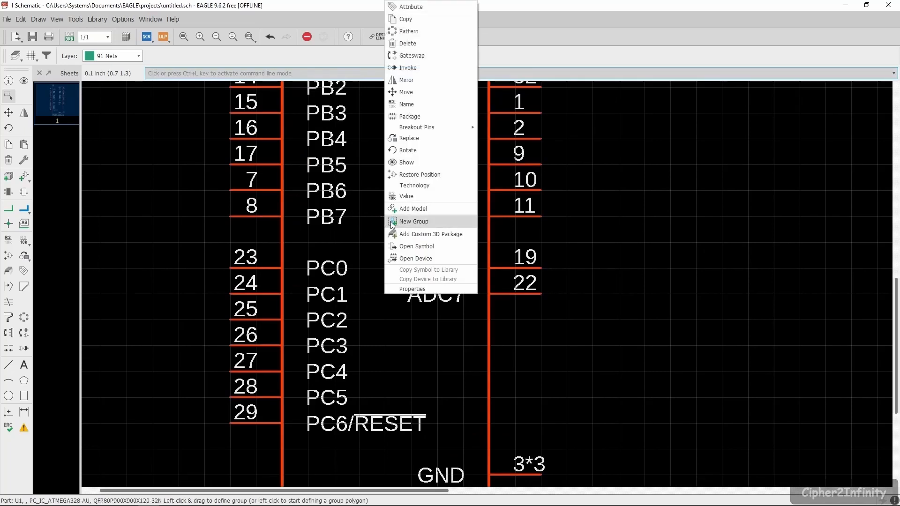
{"action": "left_click", "coordinate": [426, 247]}
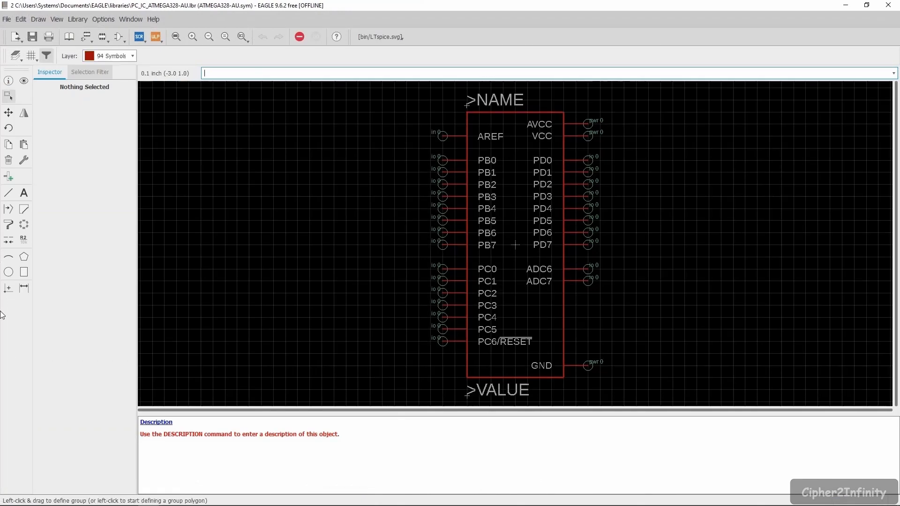
Examine the pin layout and outline of the ATMEGA328-AU symbol.
{"action": "scroll", "coordinate": [399, 160], "scroll_direction": "down", "scroll_amount": 1}
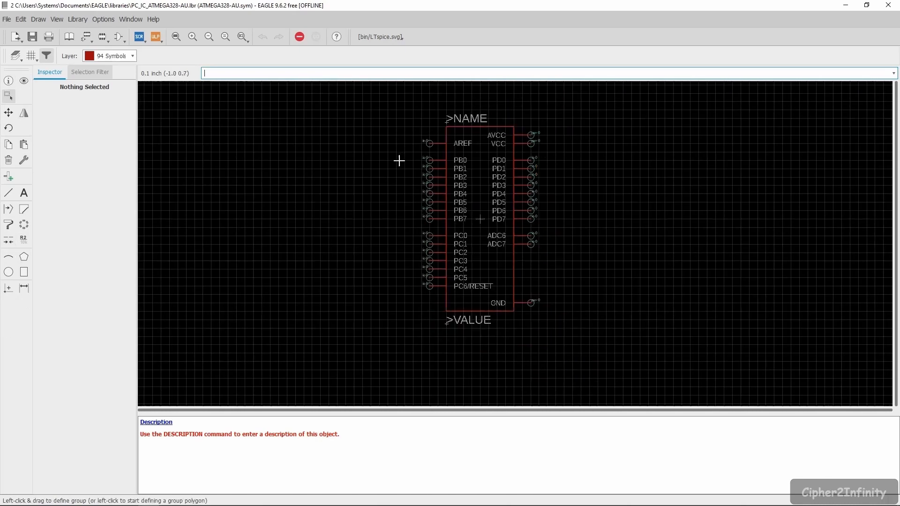
{"action": "scroll", "coordinate": [491, 190], "scroll_direction": "up", "scroll_amount": 2}
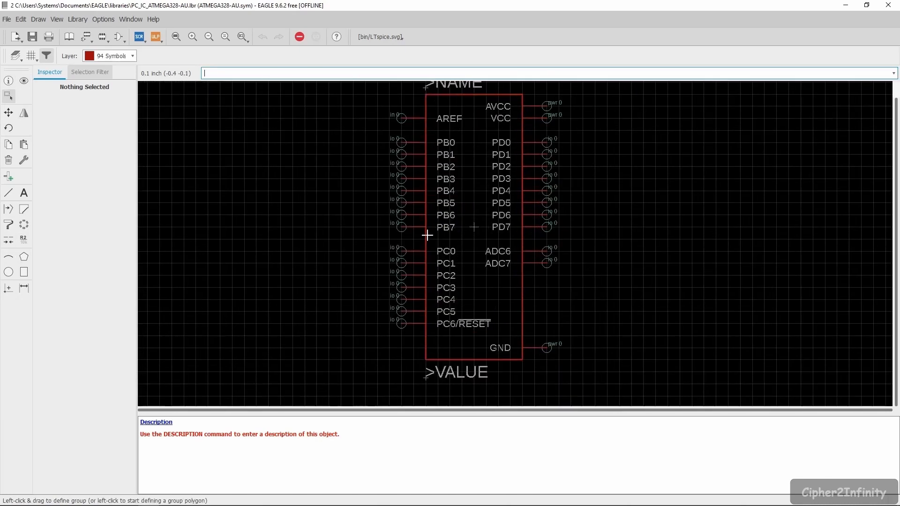
{"action": "scroll", "coordinate": [424, 231], "scroll_direction": "up", "scroll_amount": 1}
{"action": "scroll", "coordinate": [427, 235], "scroll_direction": "down", "scroll_amount": 2}
{"action": "scroll", "coordinate": [428, 235], "scroll_direction": "down", "scroll_amount": 1}
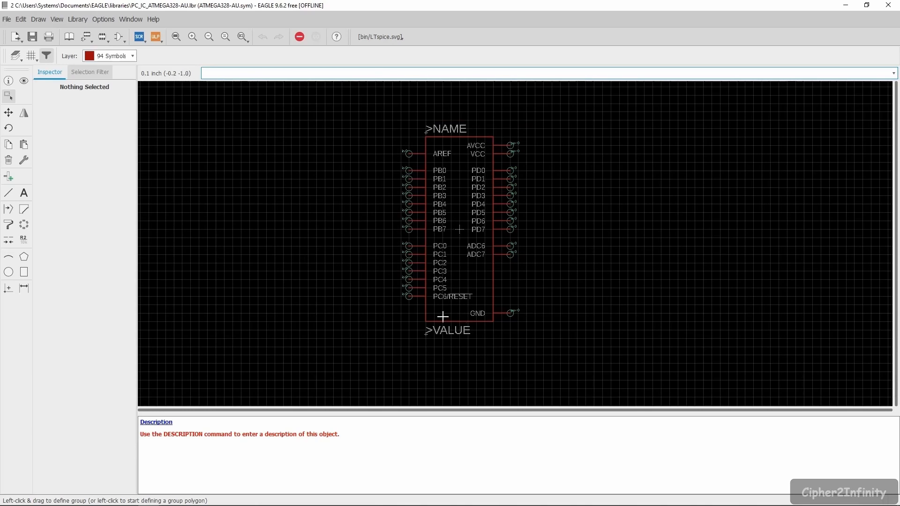
{"action": "scroll", "coordinate": [443, 255], "scroll_direction": "up", "scroll_amount": 1}
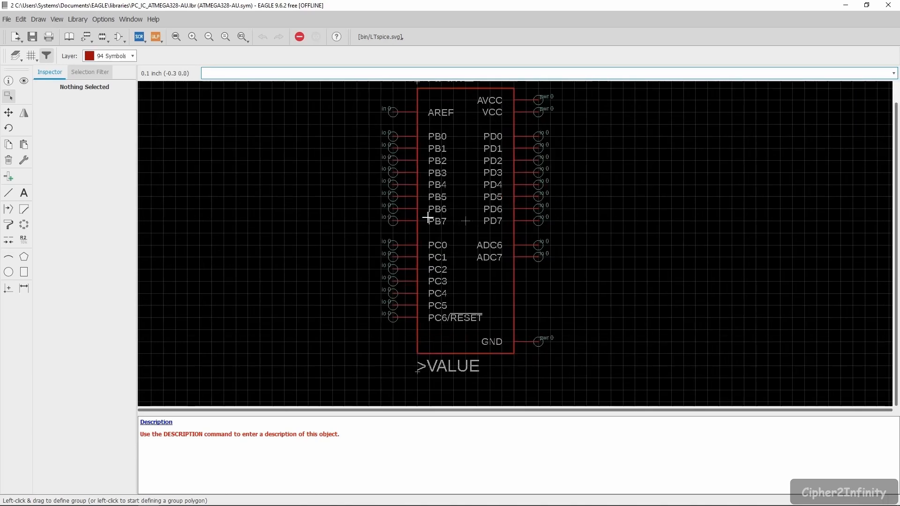
{"action": "scroll", "coordinate": [435, 219], "scroll_direction": "up", "scroll_amount": 1}
{"action": "scroll", "coordinate": [434, 219], "scroll_direction": "down", "scroll_amount": 2}
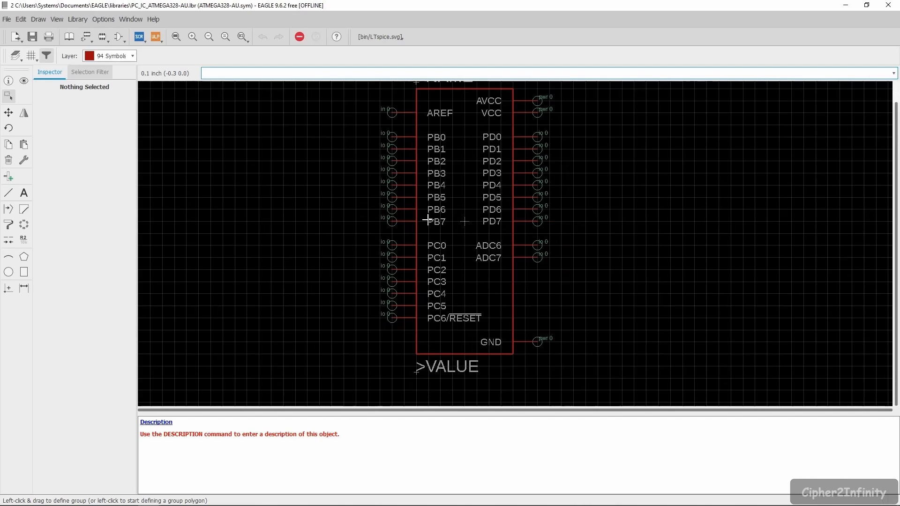
Enlarge the symbol outline by moving its right edge about 0.5 inch outward and its top edge about 0.5 inch upward.
{"action": "left_click", "coordinate": [8, 112]}
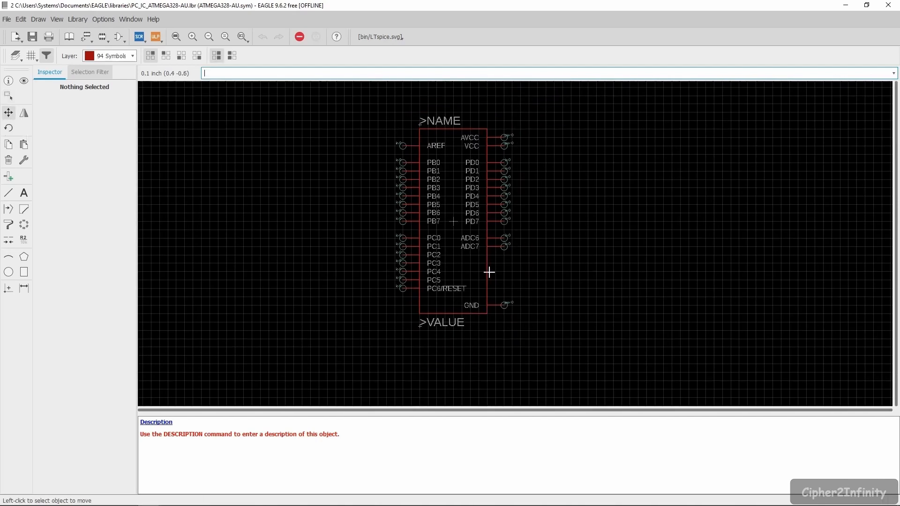
{"action": "scroll", "coordinate": [489, 271], "scroll_direction": "up", "scroll_amount": 2}
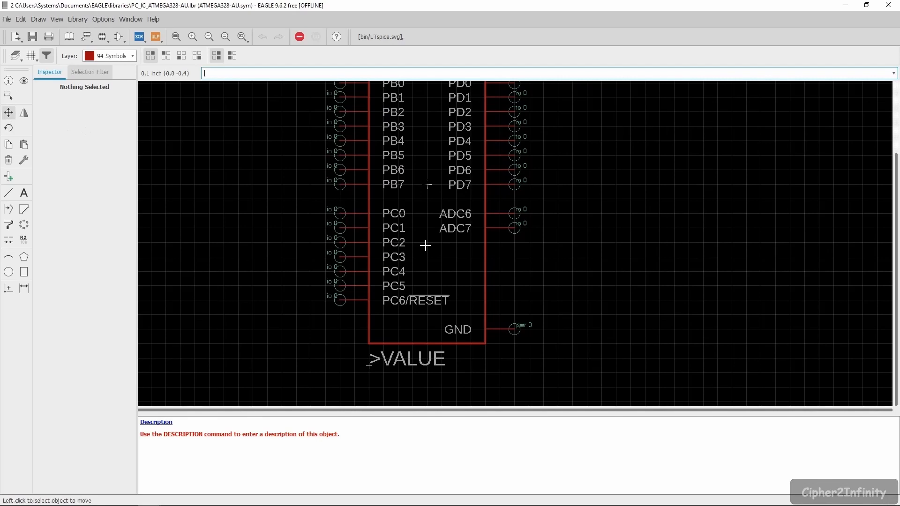
{"action": "scroll", "coordinate": [479, 255], "scroll_direction": "down", "scroll_amount": 2}
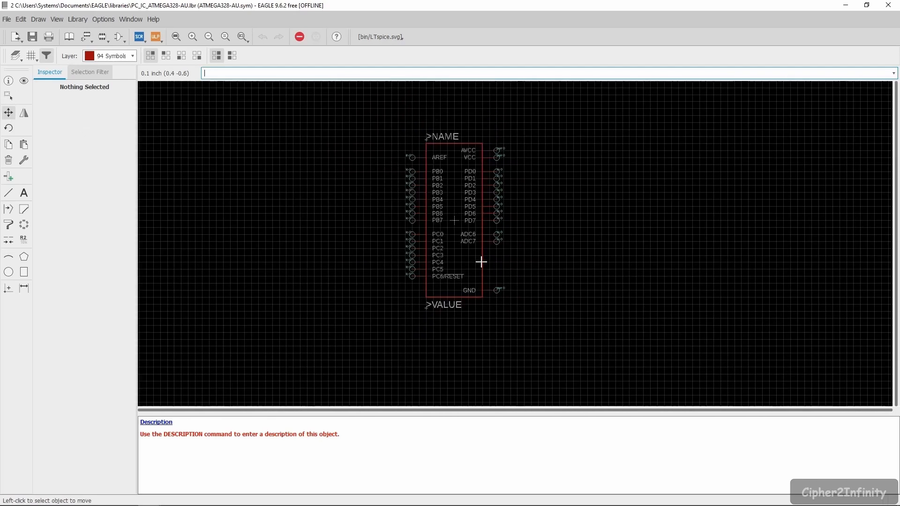
{"action": "left_click", "coordinate": [482, 261]}
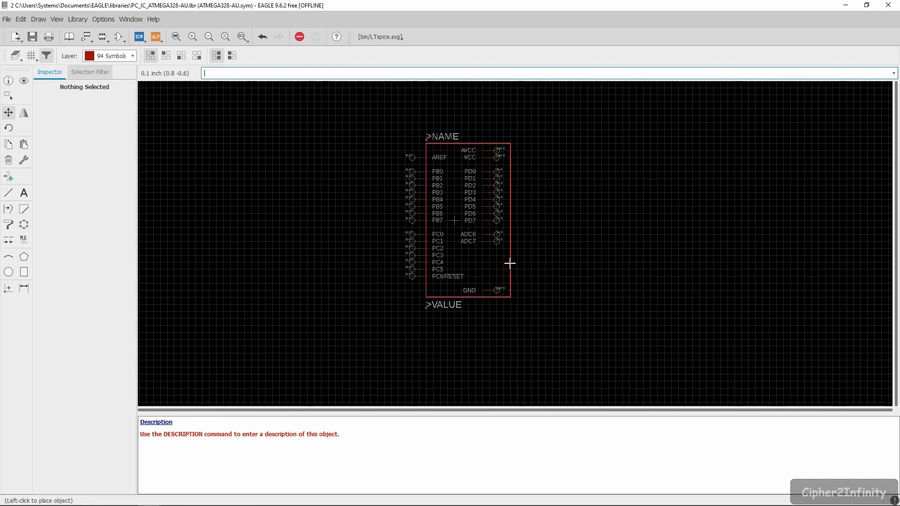
{"action": "left_click", "coordinate": [514, 264]}
{"action": "scroll", "coordinate": [459, 150], "scroll_direction": "up", "scroll_amount": 2}
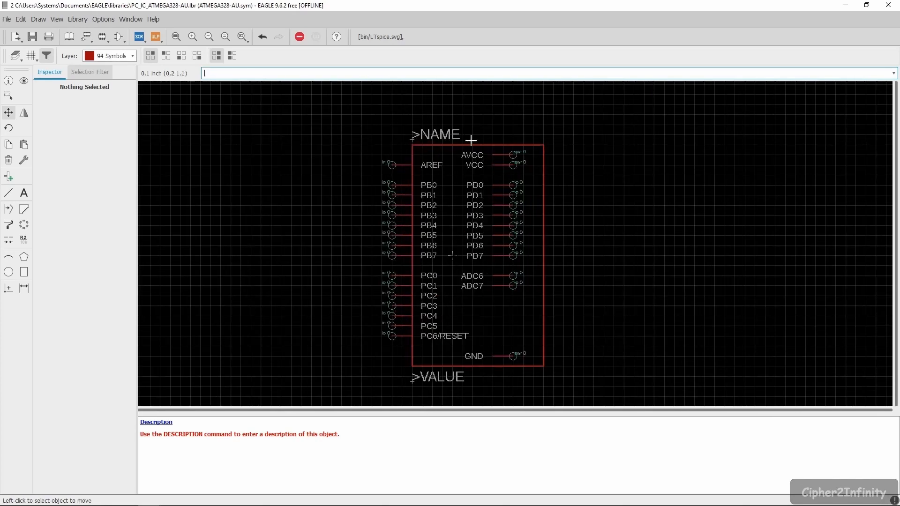
{"action": "left_click", "coordinate": [477, 145]}
{"action": "left_click", "coordinate": [476, 94]}
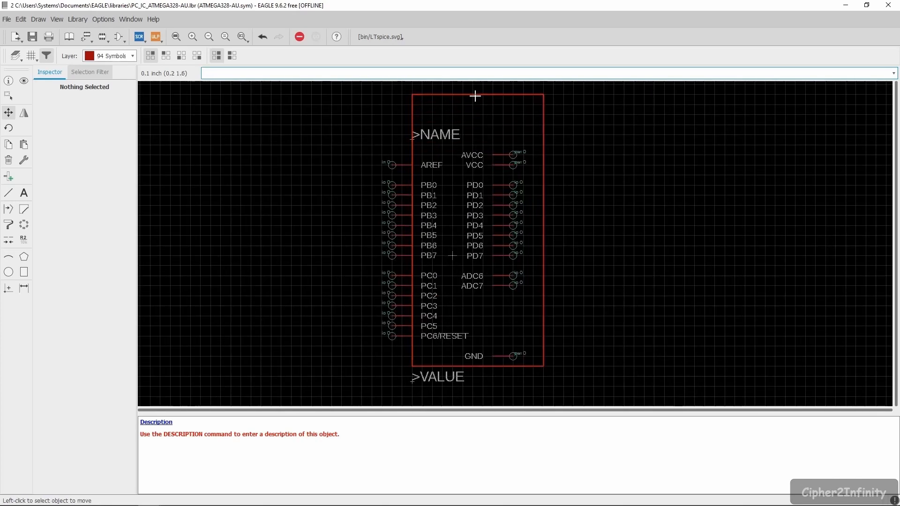
Move the AVCC, VCC, PD0 to PD7, ADC6 and ADC7 pins as a group onto the outline's right edge, 0.1 inch lower.
{"action": "left_click", "coordinate": [9, 95]}
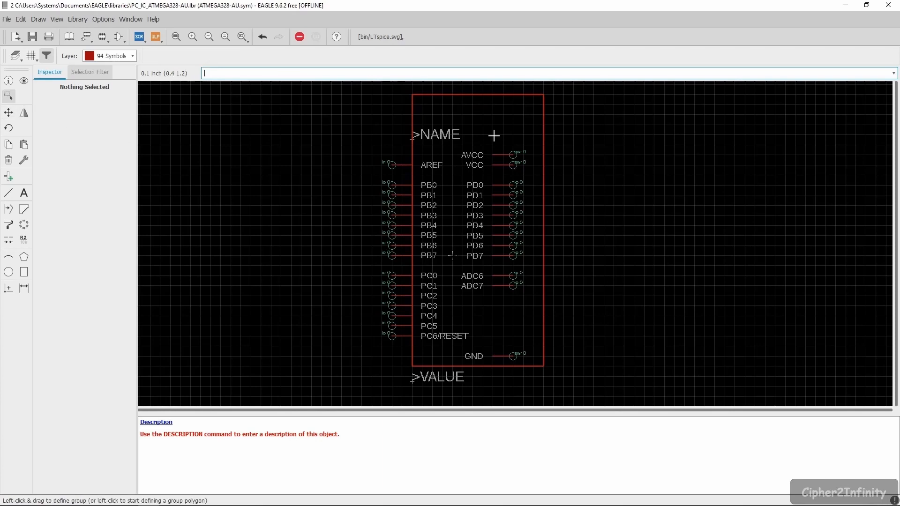
{"action": "left_click_drag", "start_coordinate": [494, 137], "coordinate": [532, 305]}
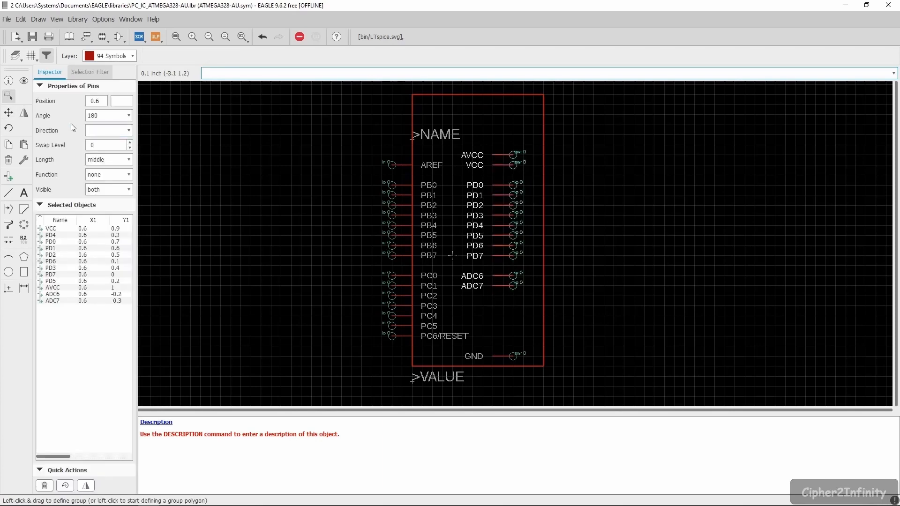
{"action": "left_click", "coordinate": [13, 115]}
{"action": "scroll", "coordinate": [219, 156], "scroll_direction": "up", "scroll_amount": 1}
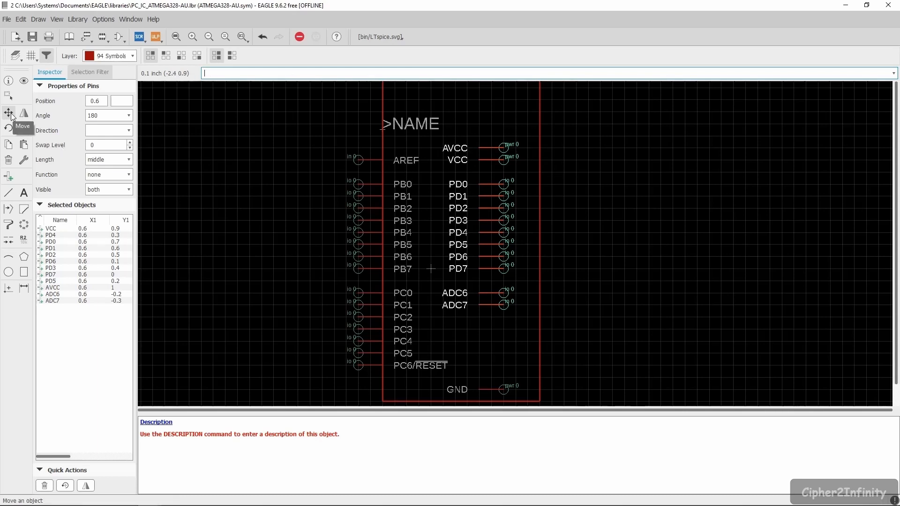
{"action": "right_click", "coordinate": [588, 143]}
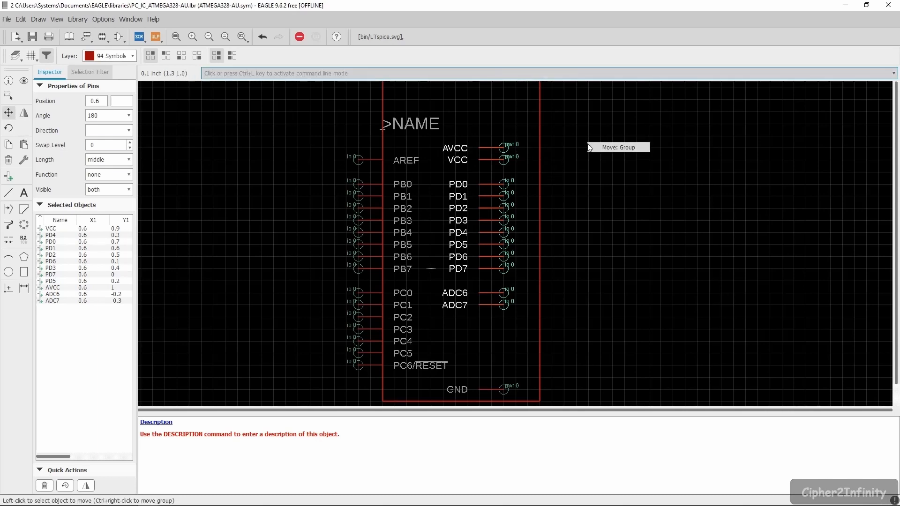
{"action": "left_click", "coordinate": [600, 148]}
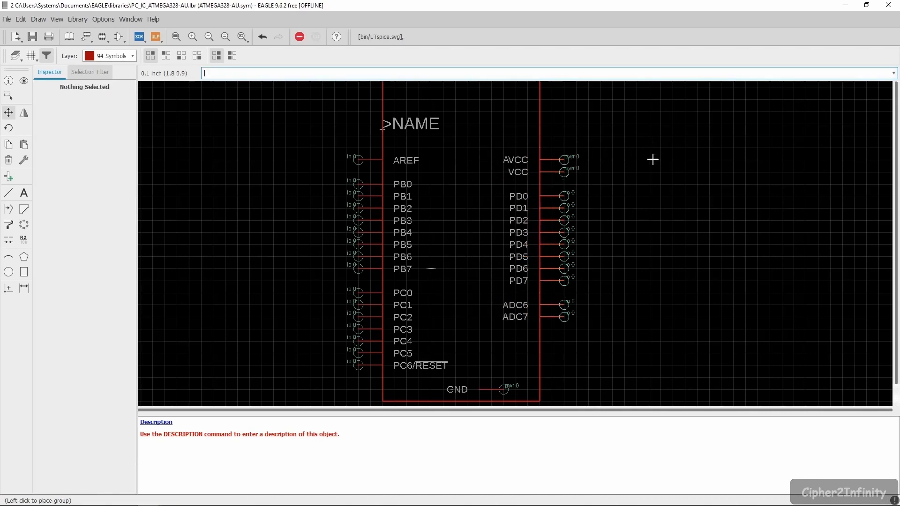
{"action": "left_click", "coordinate": [652, 158]}
Move the >NAME label above the symbol outline, aligned with its left edge.
{"action": "scroll", "coordinate": [476, 187], "scroll_direction": "down", "scroll_amount": 4}
{"action": "scroll", "coordinate": [438, 193], "scroll_direction": "up", "scroll_amount": 2}
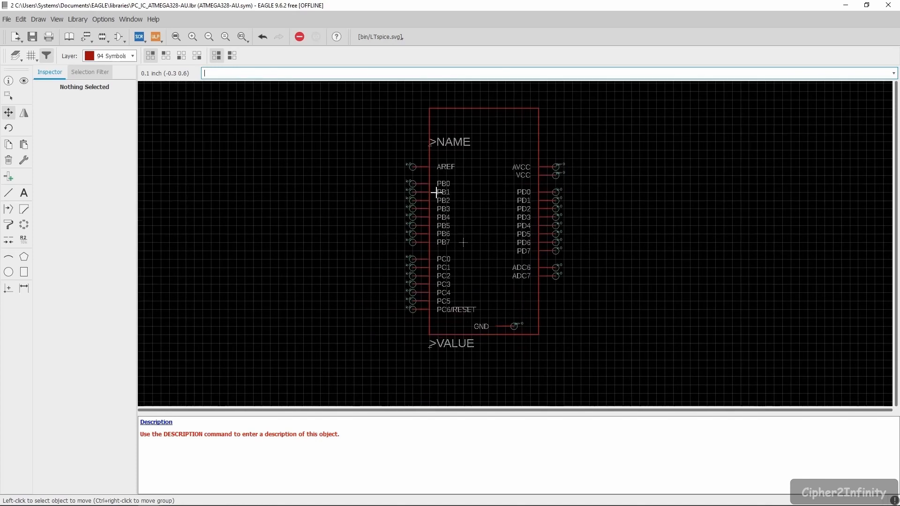
{"action": "scroll", "coordinate": [361, 119], "scroll_direction": "up", "scroll_amount": 2}
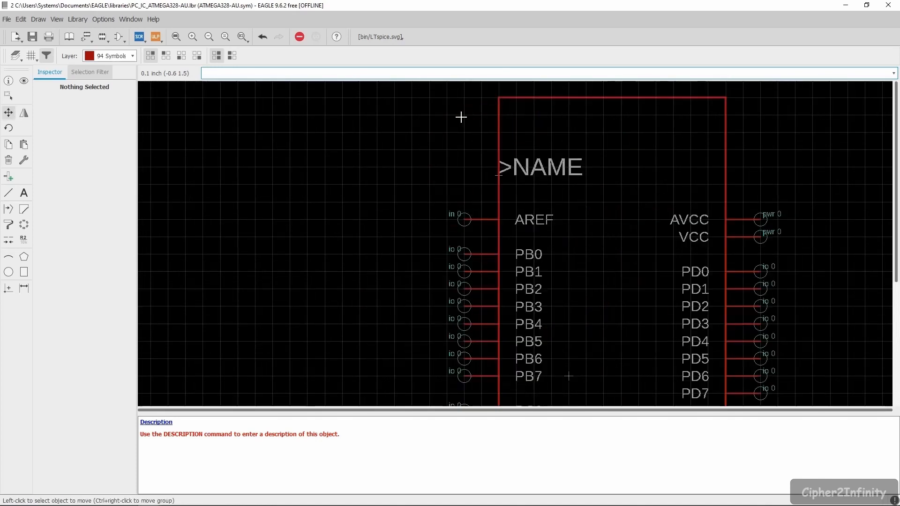
{"action": "left_click", "coordinate": [504, 179]}
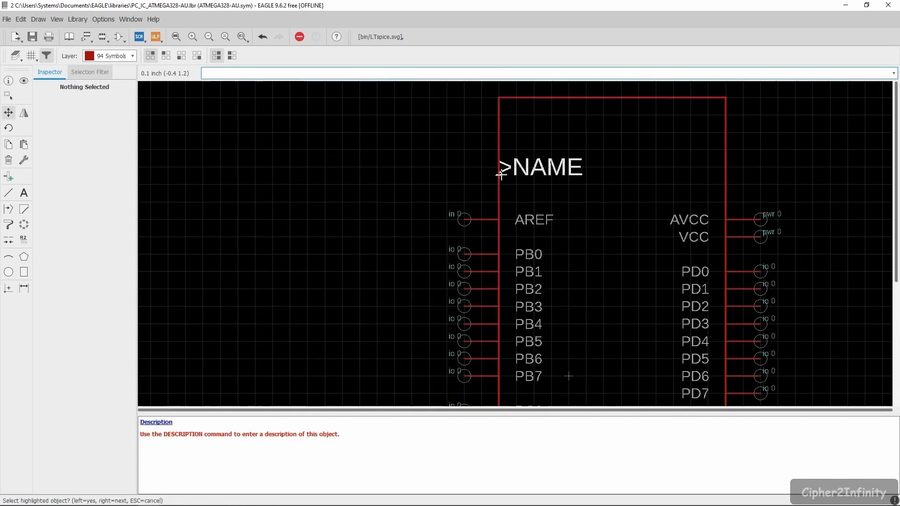
{"action": "scroll", "coordinate": [502, 192], "scroll_direction": "down", "scroll_amount": 1}
{"action": "scroll", "coordinate": [513, 156], "scroll_direction": "down", "scroll_amount": 3}
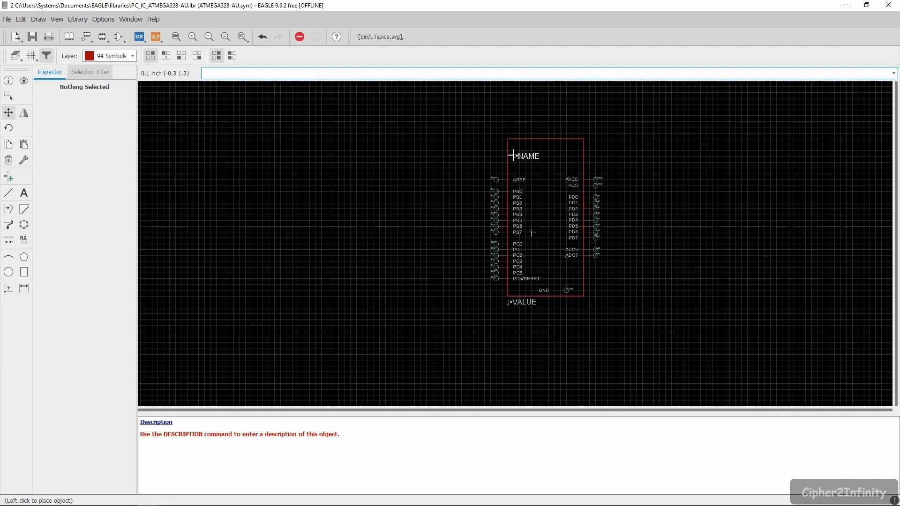
{"action": "scroll", "coordinate": [513, 156], "scroll_direction": "up", "scroll_amount": 2}
{"action": "left_click", "coordinate": [505, 119]}
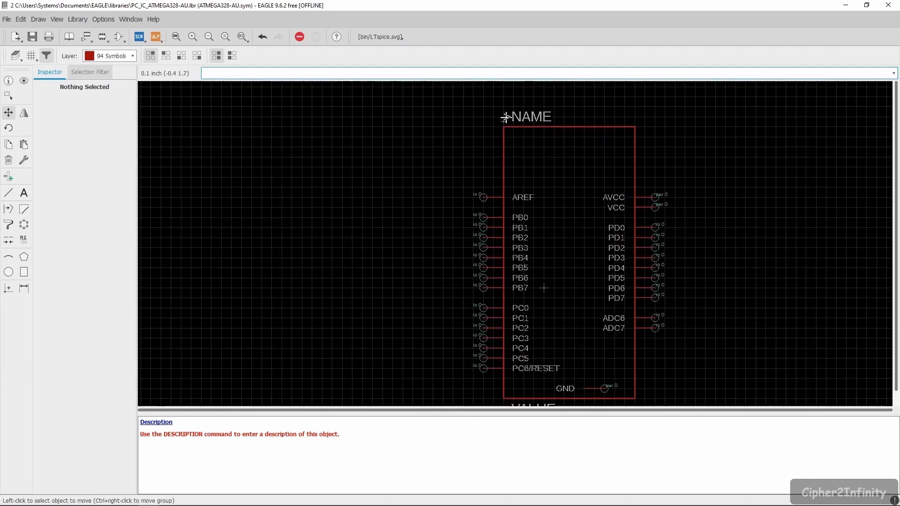
Snap the >NAME label onto the grid point at (-0.4 1.7), one grid unit above the outline's top-left corner.
{"action": "scroll", "coordinate": [509, 123], "scroll_direction": "up", "scroll_amount": 2}
{"action": "scroll", "coordinate": [442, 209], "scroll_direction": "down", "scroll_amount": 1}
{"action": "scroll", "coordinate": [469, 159], "scroll_direction": "up", "scroll_amount": 2}
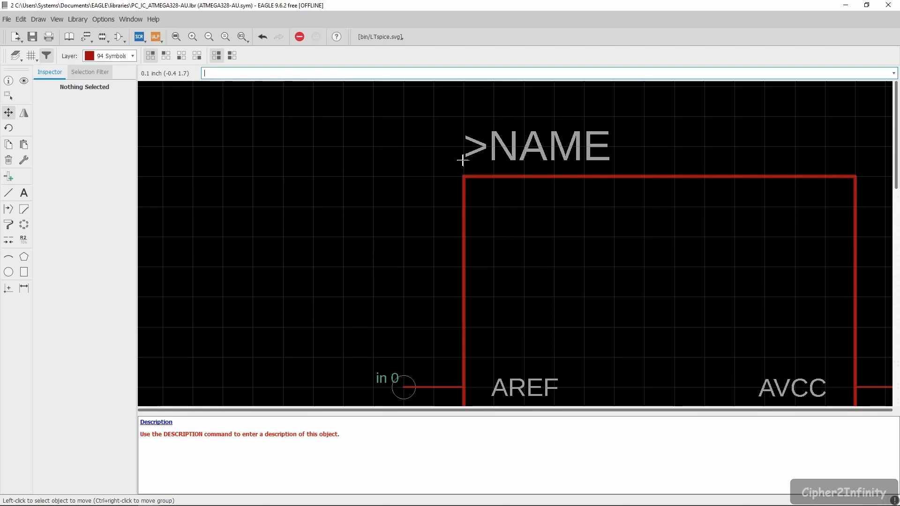
{"action": "left_click", "coordinate": [462, 160]}
{"action": "scroll", "coordinate": [464, 147], "scroll_direction": "up", "scroll_amount": 1}
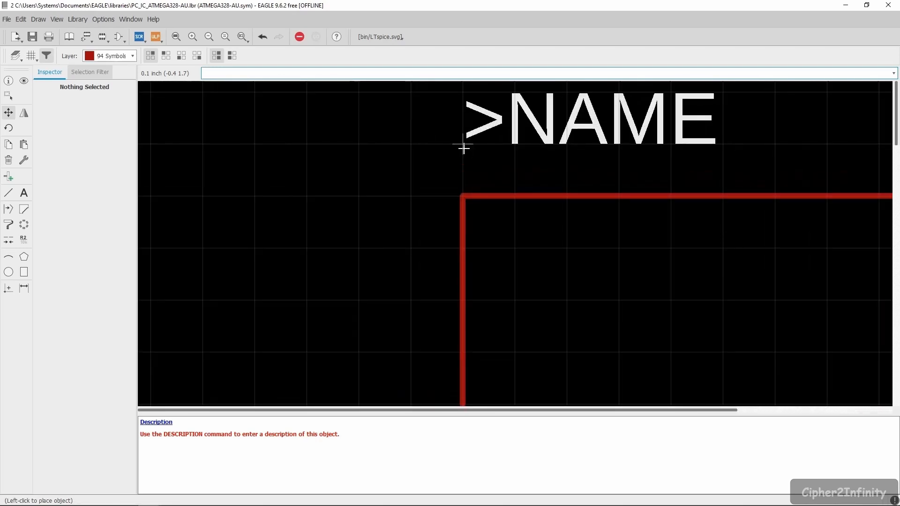
{"action": "left_click", "coordinate": [464, 147]}
Move the >VALUE label up to the grid point at (-0.4 -1.2), directly below the outline's bottom-left corner.
{"action": "scroll", "coordinate": [469, 136], "scroll_direction": "down", "scroll_amount": 3}
{"action": "scroll", "coordinate": [476, 247], "scroll_direction": "up", "scroll_amount": 1}
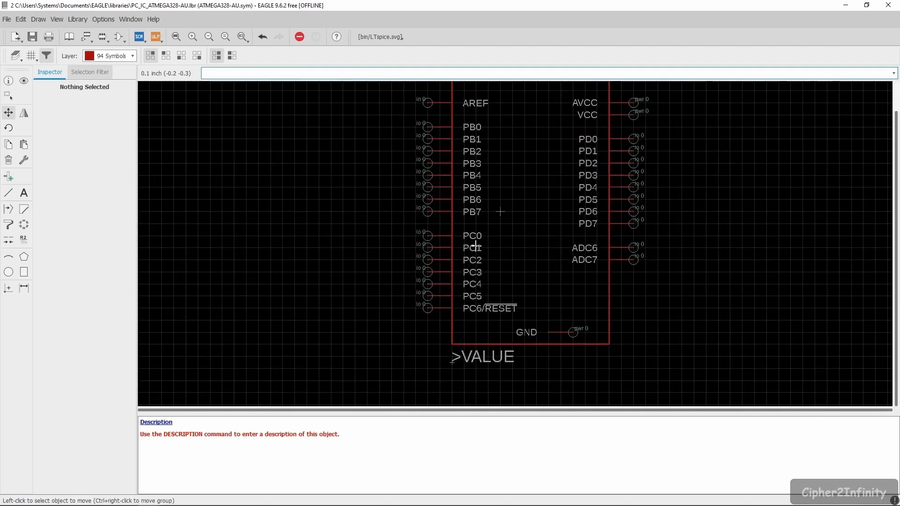
{"action": "scroll", "coordinate": [470, 288], "scroll_direction": "down", "scroll_amount": 3}
{"action": "scroll", "coordinate": [506, 207], "scroll_direction": "up", "scroll_amount": 4}
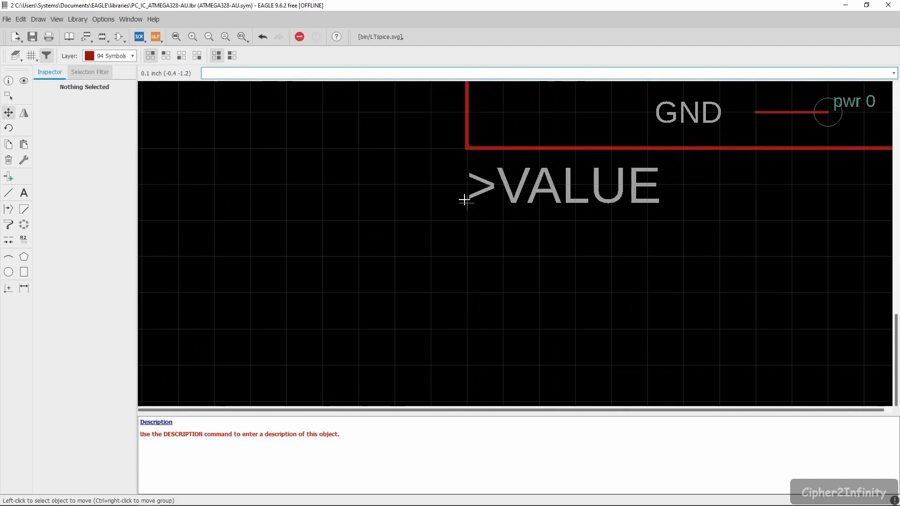
{"action": "left_click", "coordinate": [465, 199]}
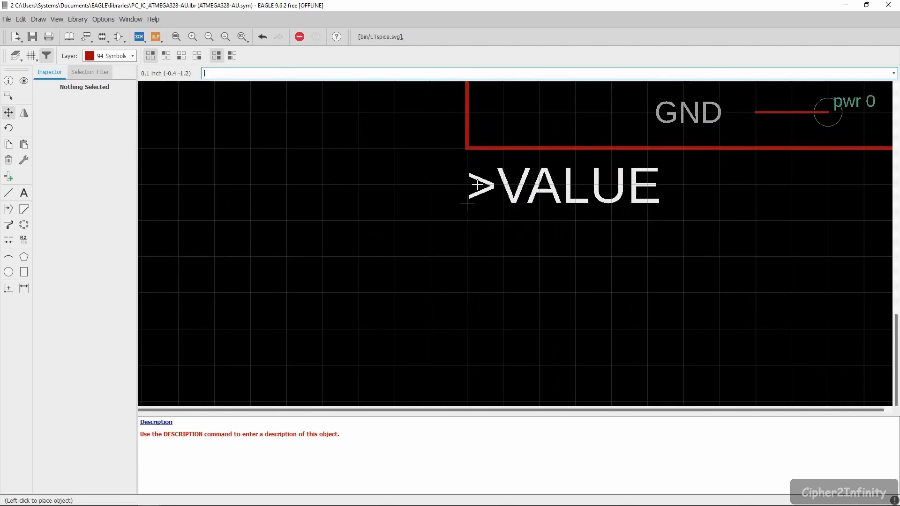
{"action": "left_click", "coordinate": [467, 183]}
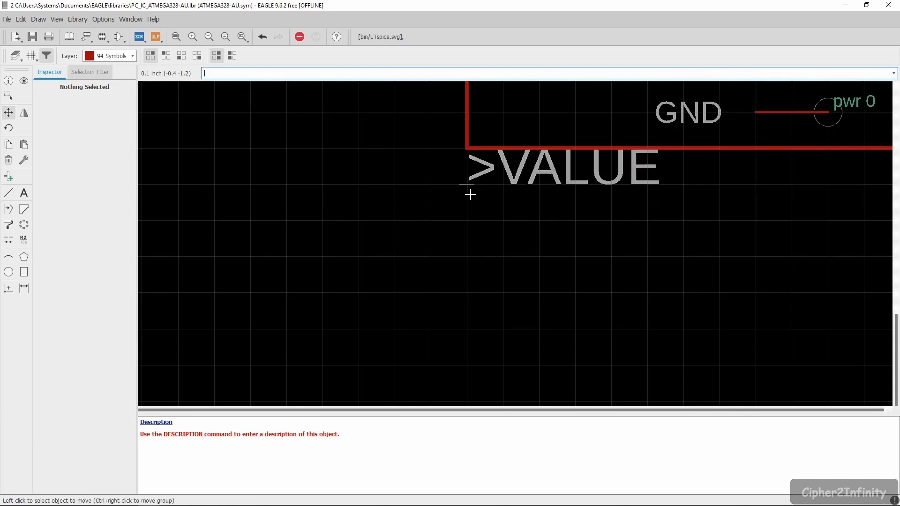
Move the GND pin horizontally onto the outline's right edge, in line with the ADC6 and ADC7 pins.
{"action": "scroll", "coordinate": [470, 194], "scroll_direction": "down", "scroll_amount": 5}
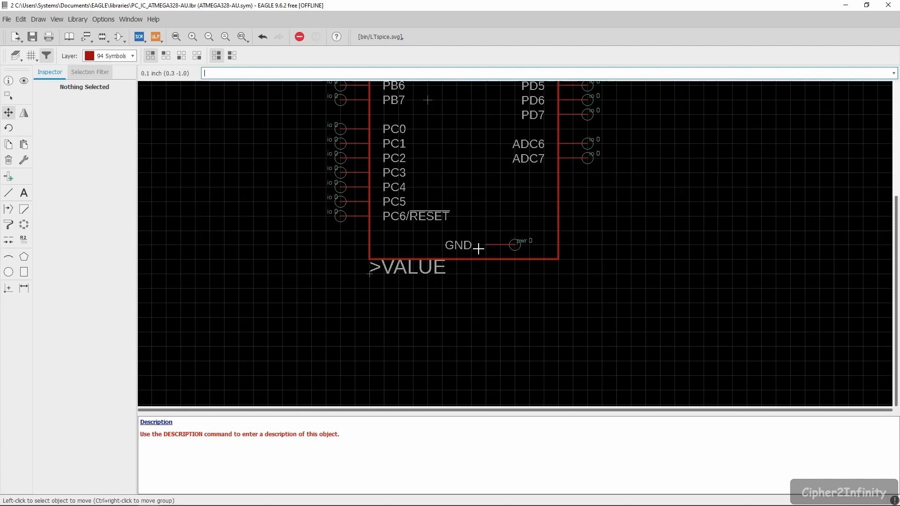
{"action": "left_click", "coordinate": [515, 244]}
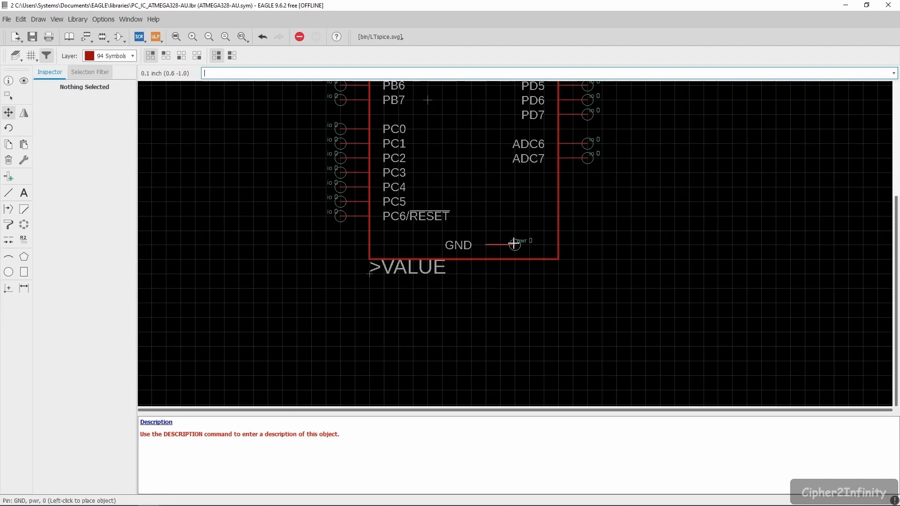
{"action": "left_click", "coordinate": [587, 245]}
{"action": "scroll", "coordinate": [541, 261], "scroll_direction": "down", "scroll_amount": 3}
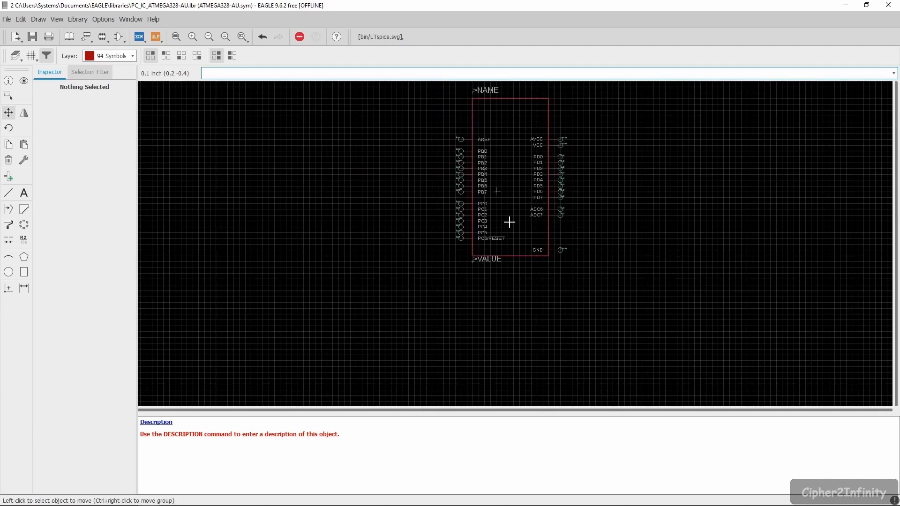
Move all pins except GND up together by 0.5 inch, keeping them on the outline's left and right edges.
{"action": "scroll", "coordinate": [525, 140], "scroll_direction": "up", "scroll_amount": 2}
{"action": "scroll", "coordinate": [450, 202], "scroll_direction": "down", "scroll_amount": 2}
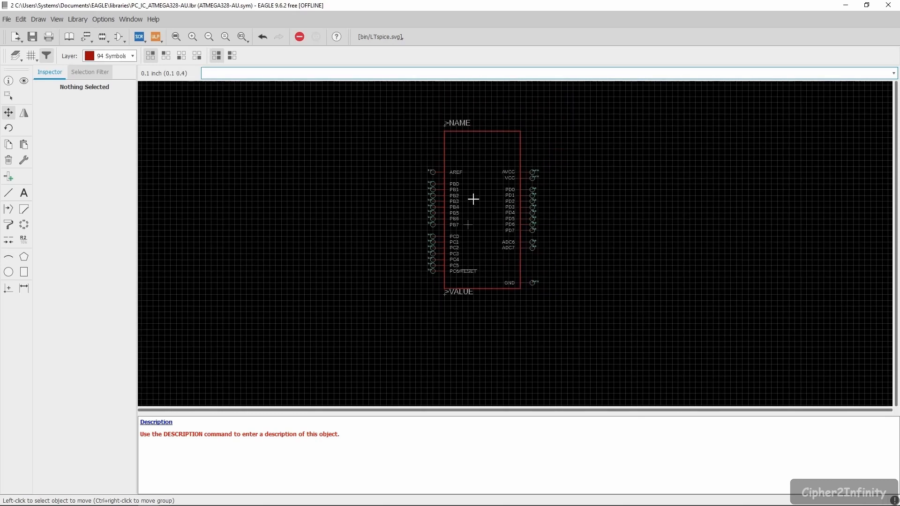
{"action": "scroll", "coordinate": [473, 200], "scroll_direction": "up", "scroll_amount": 2}
{"action": "left_click", "coordinate": [9, 96]}
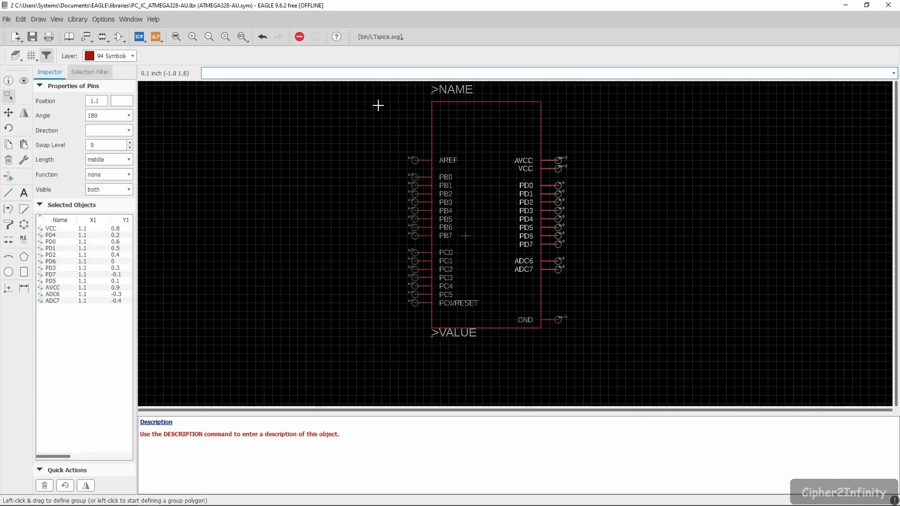
{"action": "left_click_drag", "start_coordinate": [365, 128], "coordinate": [620, 315]}
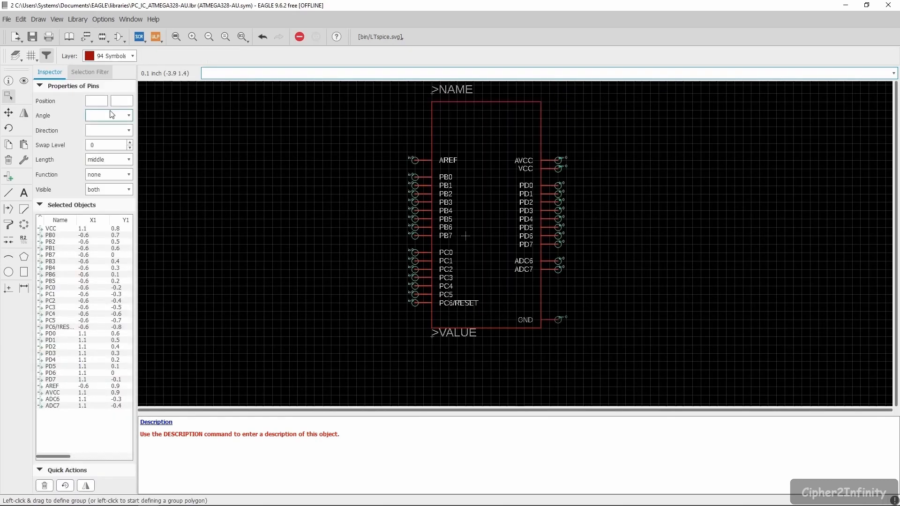
{"action": "left_click", "coordinate": [8, 112]}
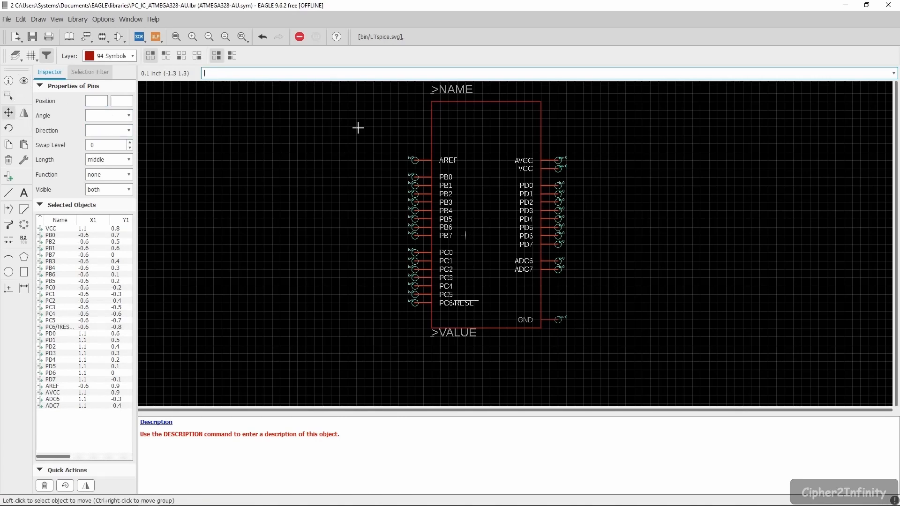
{"action": "right_click", "coordinate": [380, 134]}
{"action": "left_click", "coordinate": [396, 140]}
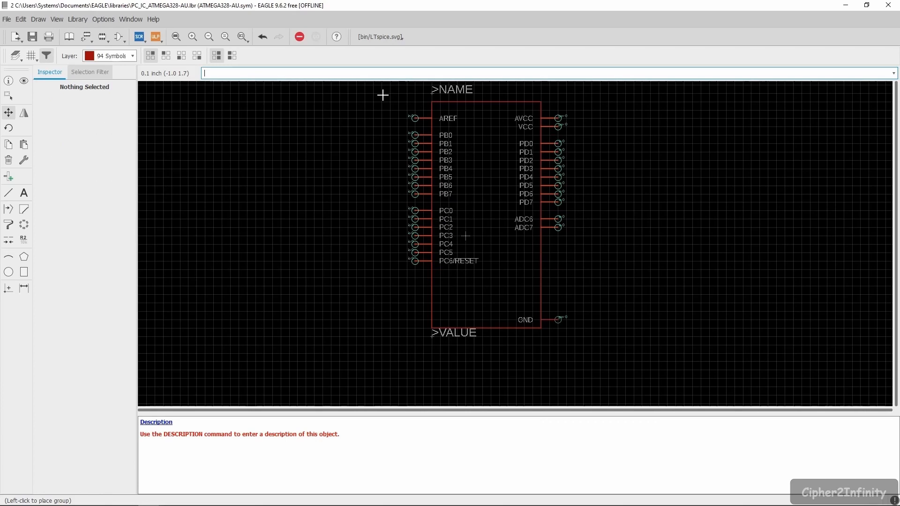
{"action": "left_click", "coordinate": [383, 96]}
Rename the PB6 pin as PB6/XTAL1.
{"action": "scroll", "coordinate": [434, 193], "scroll_direction": "up", "scroll_amount": 3}
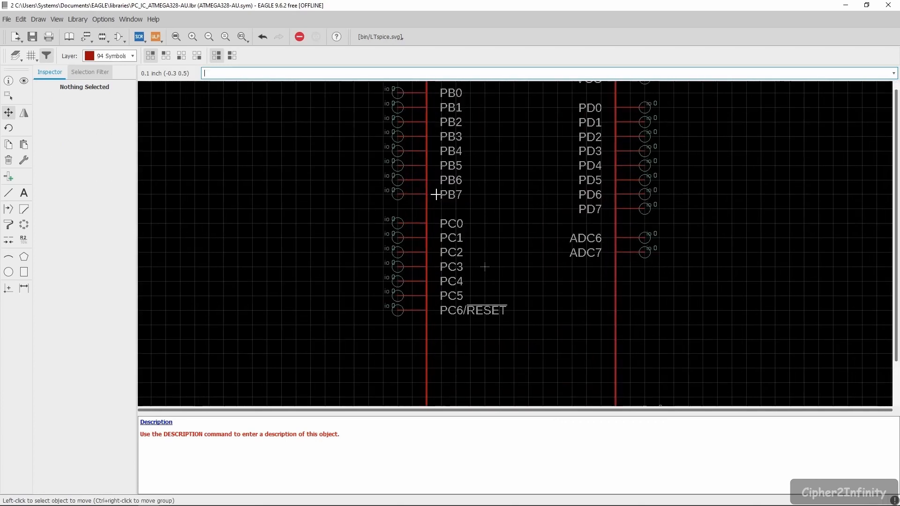
{"action": "scroll", "coordinate": [406, 189], "scroll_direction": "up", "scroll_amount": 1}
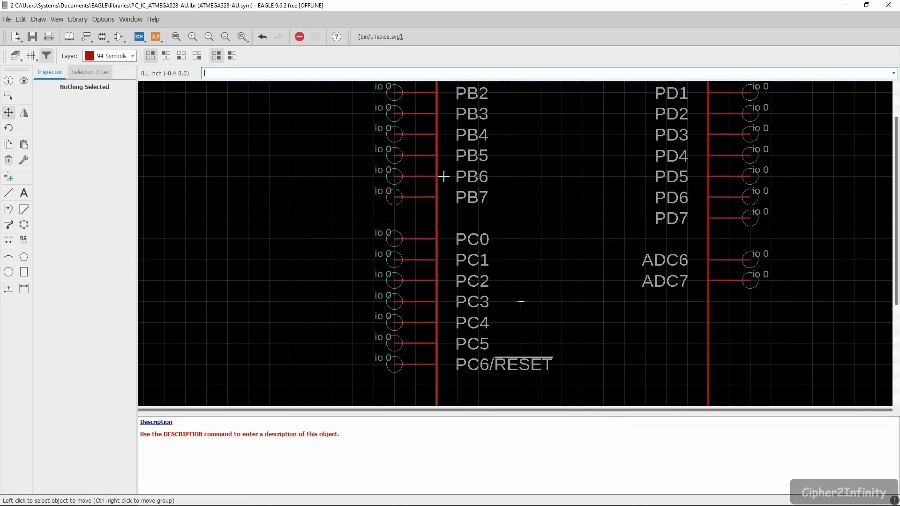
{"action": "right_click", "coordinate": [392, 177]}
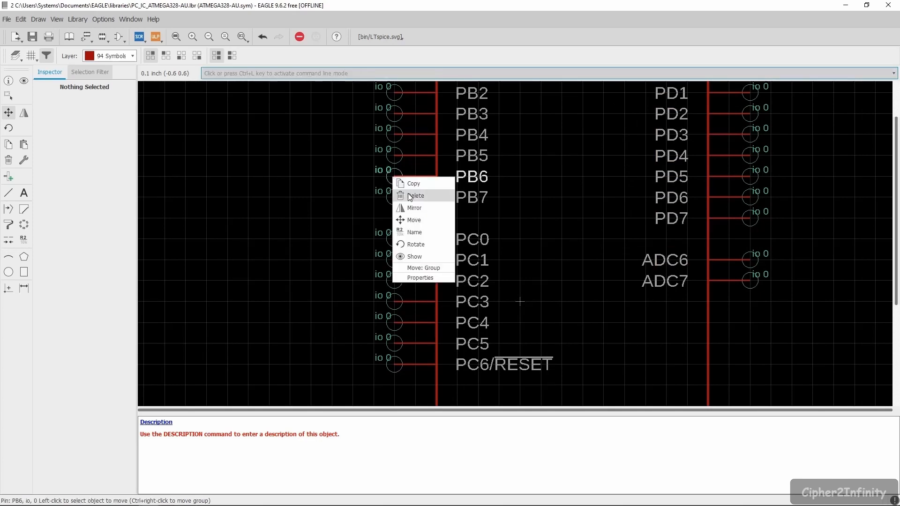
{"action": "left_click", "coordinate": [433, 278]}
{"action": "left_click", "coordinate": [573, 125]}
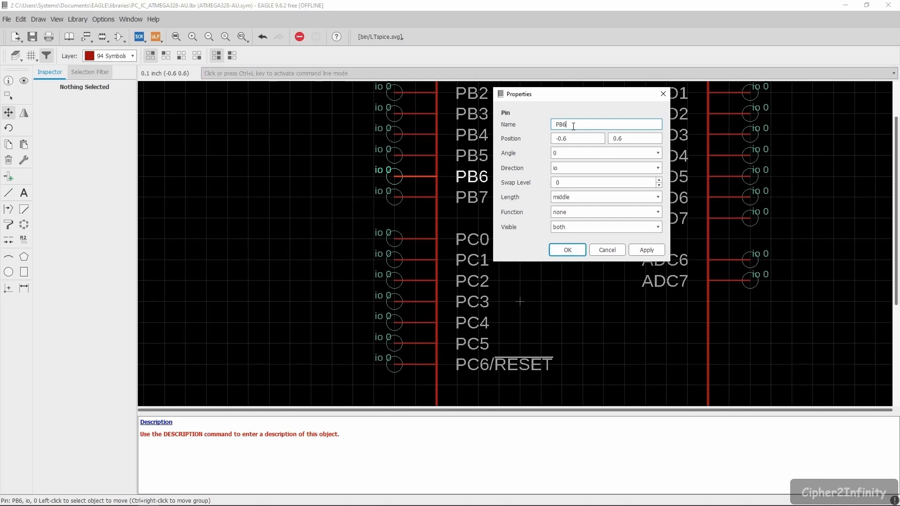
{"action": "type", "text": "/XTAL1"}
{"action": "left_click", "coordinate": [648, 250]}
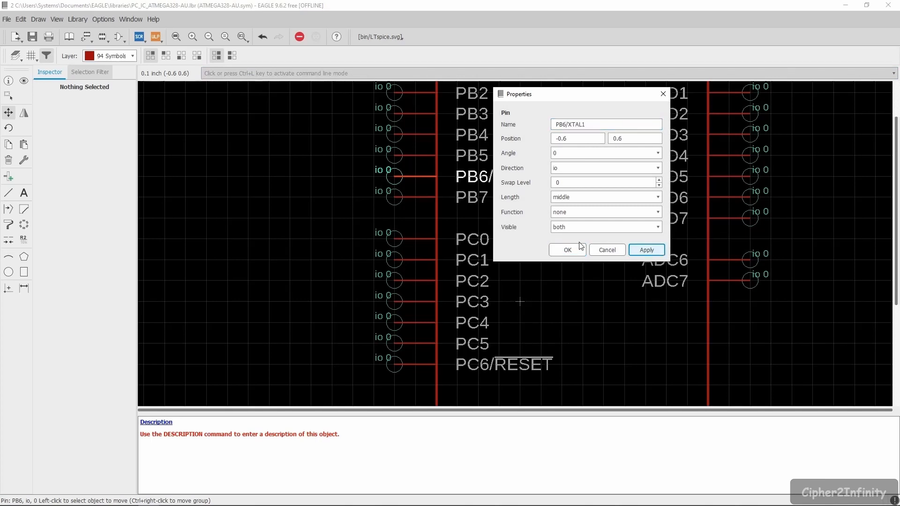
{"action": "left_click", "coordinate": [567, 251]}
Rename the PB7 pin as PB7/XTAL2.
{"action": "scroll", "coordinate": [467, 186], "scroll_direction": "down", "scroll_amount": 3}
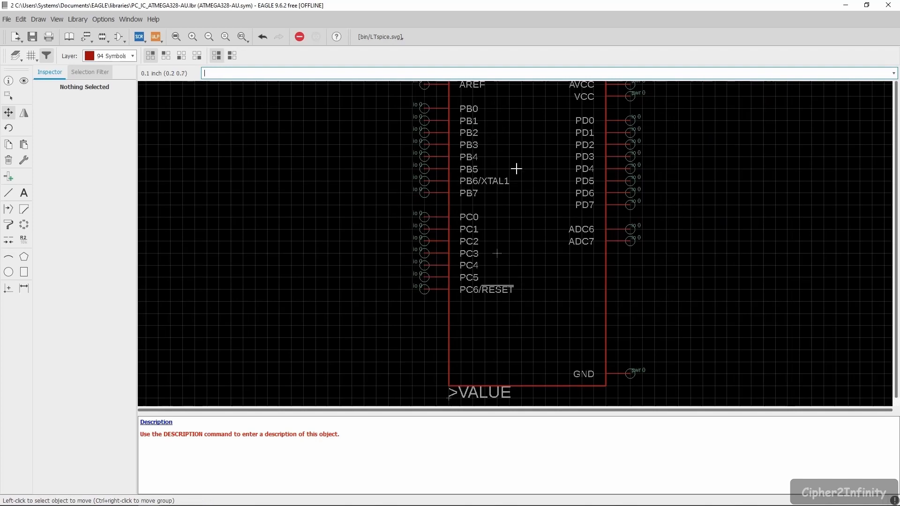
{"action": "scroll", "coordinate": [518, 168], "scroll_direction": "up", "scroll_amount": 2}
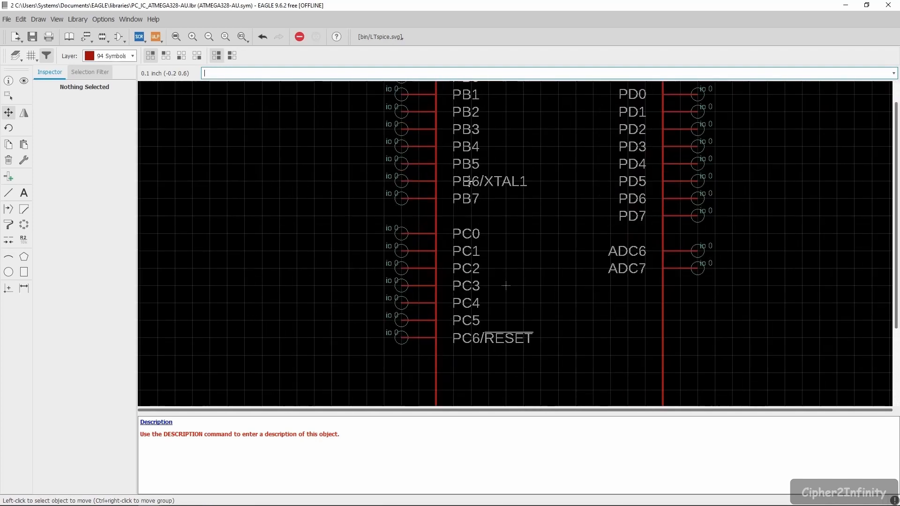
{"action": "right_click", "coordinate": [402, 198]}
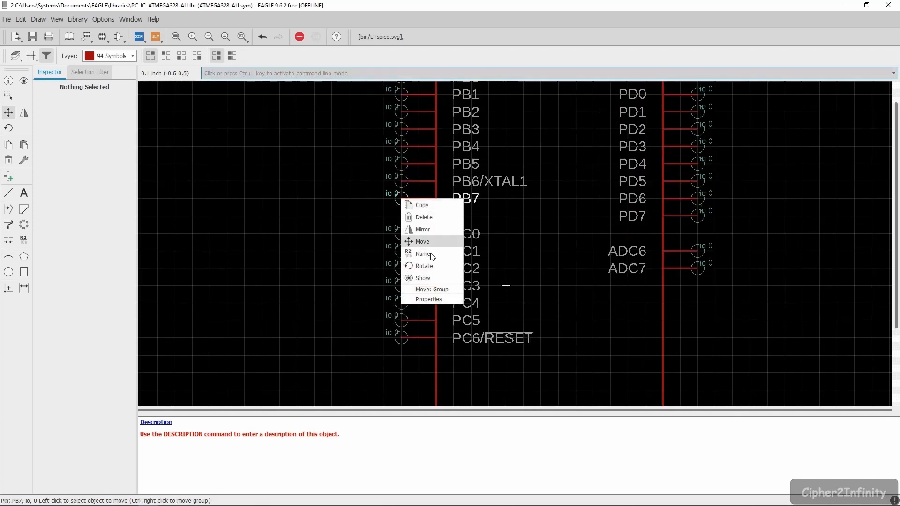
{"action": "left_click", "coordinate": [427, 298]}
{"action": "left_click", "coordinate": [563, 147]}
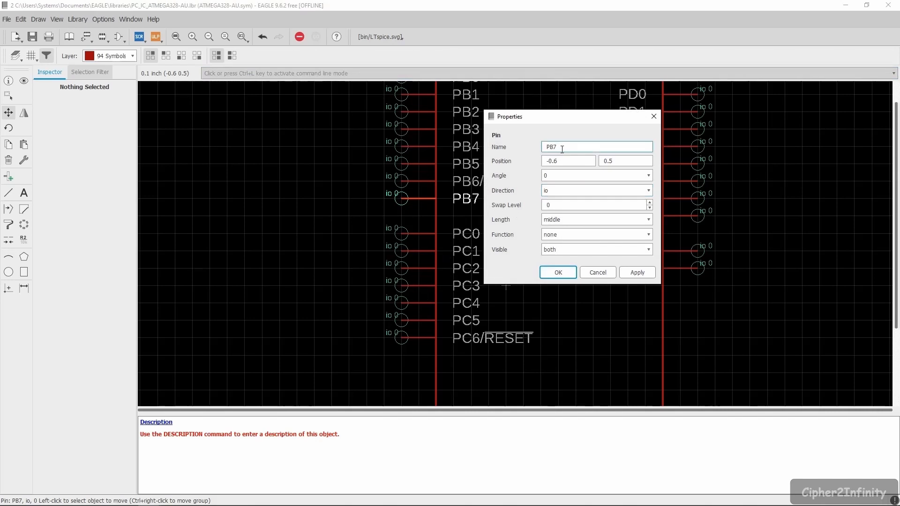
{"action": "type", "text": "/XTAL2"}
{"action": "left_click", "coordinate": [638, 271]}
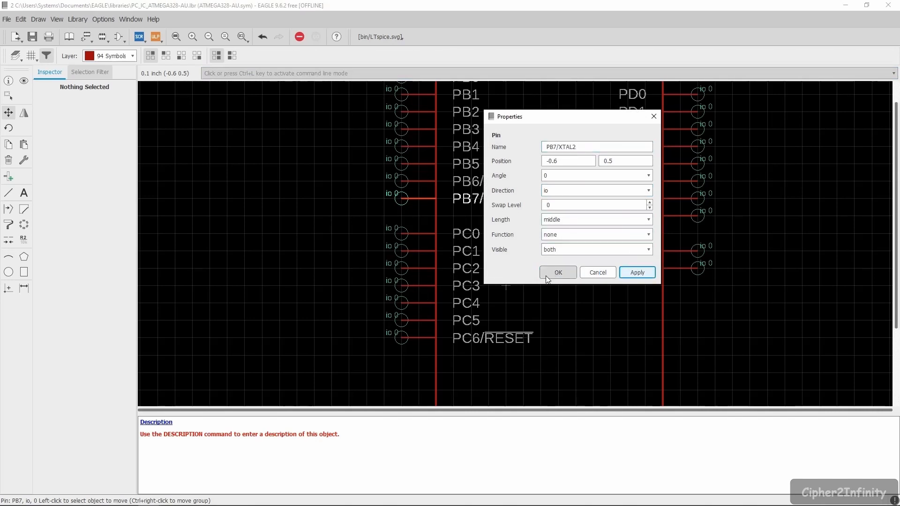
{"action": "left_click", "coordinate": [558, 272]}
Examine the symbol's pin layout, especially the spacing around the PB6/XTAL1 and PB7/XTAL2 pins.
{"action": "scroll", "coordinate": [505, 235], "scroll_direction": "down", "scroll_amount": 3}
{"action": "scroll", "coordinate": [505, 236], "scroll_direction": "up", "scroll_amount": 4}
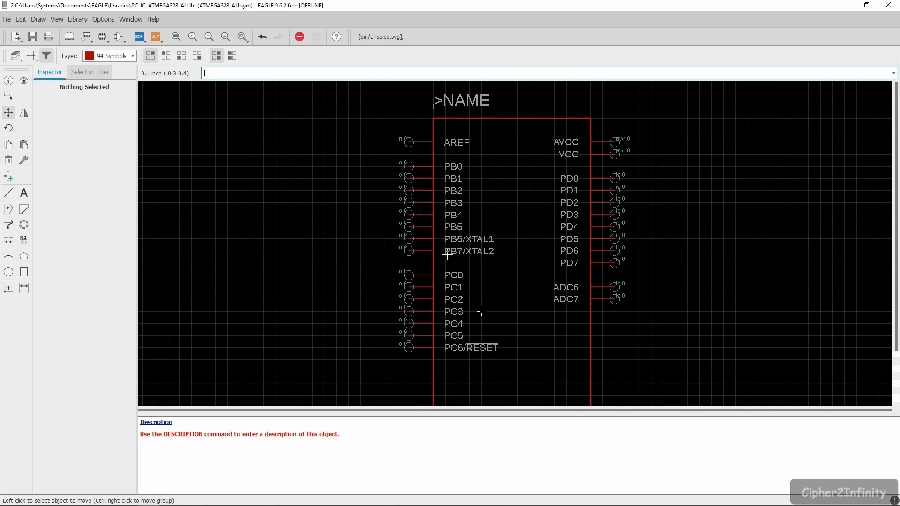
{"action": "scroll", "coordinate": [449, 256], "scroll_direction": "down", "scroll_amount": 3}
{"action": "scroll", "coordinate": [455, 225], "scroll_direction": "up", "scroll_amount": 1}
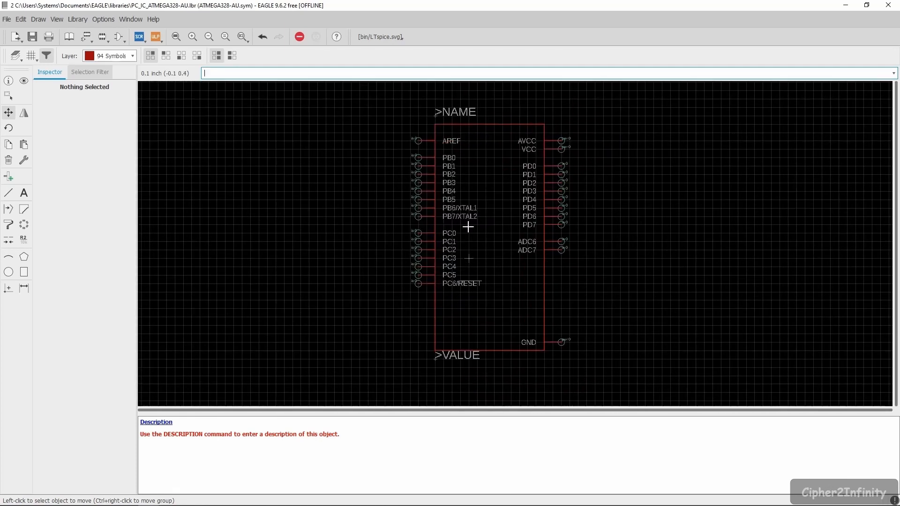
{"action": "scroll", "coordinate": [436, 235], "scroll_direction": "up", "scroll_amount": 2}
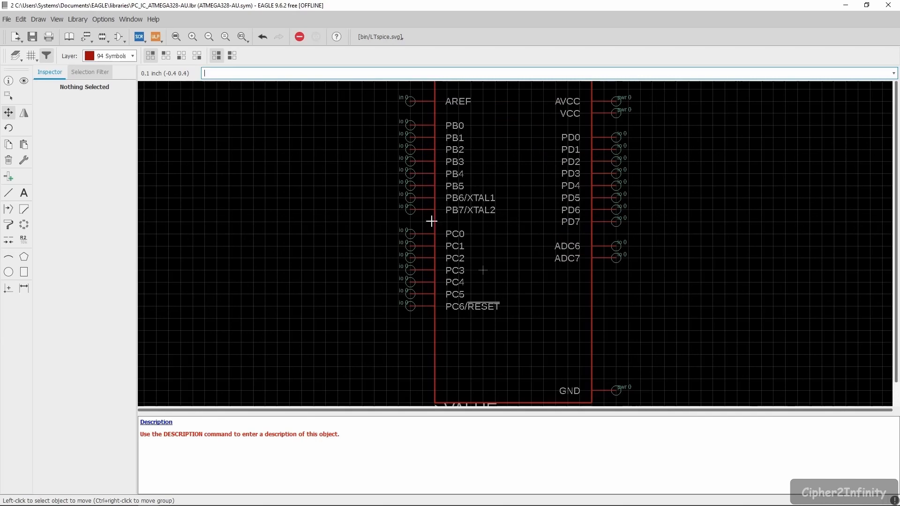
{"action": "scroll", "coordinate": [432, 226], "scroll_direction": "down", "scroll_amount": 2}
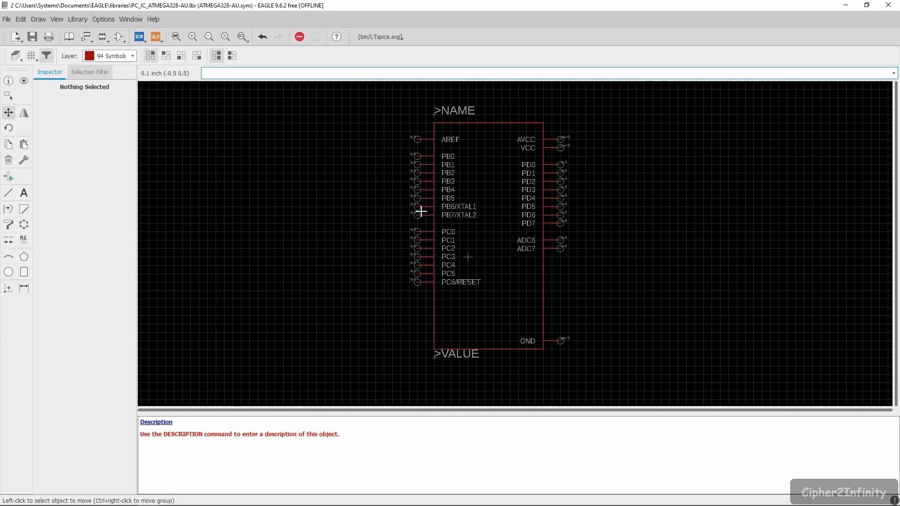
{"action": "scroll", "coordinate": [420, 214], "scroll_direction": "up", "scroll_amount": 1}
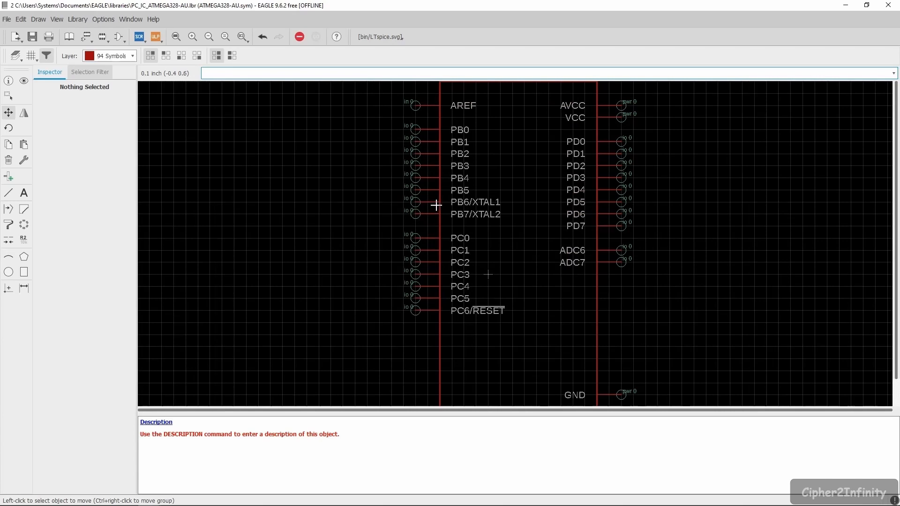
{"action": "scroll", "coordinate": [435, 214], "scroll_direction": "up", "scroll_amount": 1}
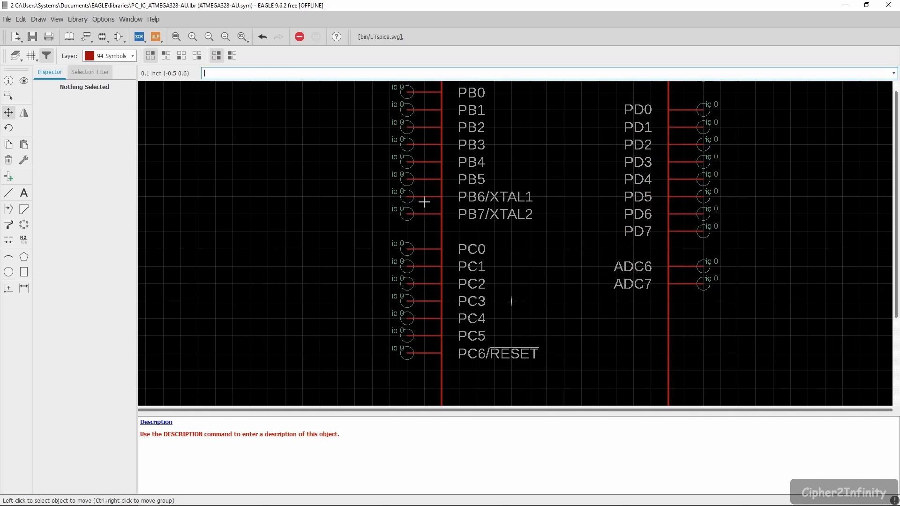
{"action": "scroll", "coordinate": [424, 202], "scroll_direction": "down", "scroll_amount": 2}
{"action": "scroll", "coordinate": [442, 240], "scroll_direction": "up", "scroll_amount": 2}
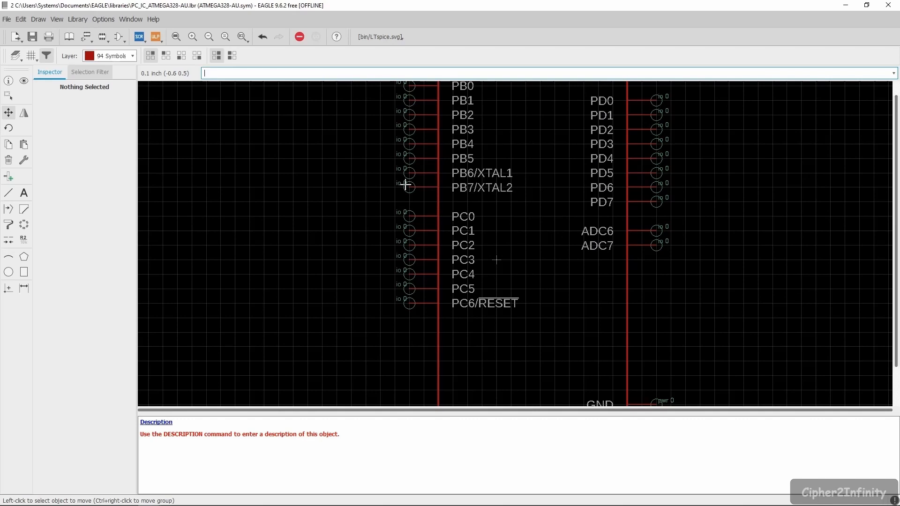
Move the PC0 to PC6/RESET pins down together by 0.5 inch along the outline's left edge.
{"action": "double_click", "coordinate": [8, 96]}
{"action": "scroll", "coordinate": [464, 178], "scroll_direction": "down", "scroll_amount": 2}
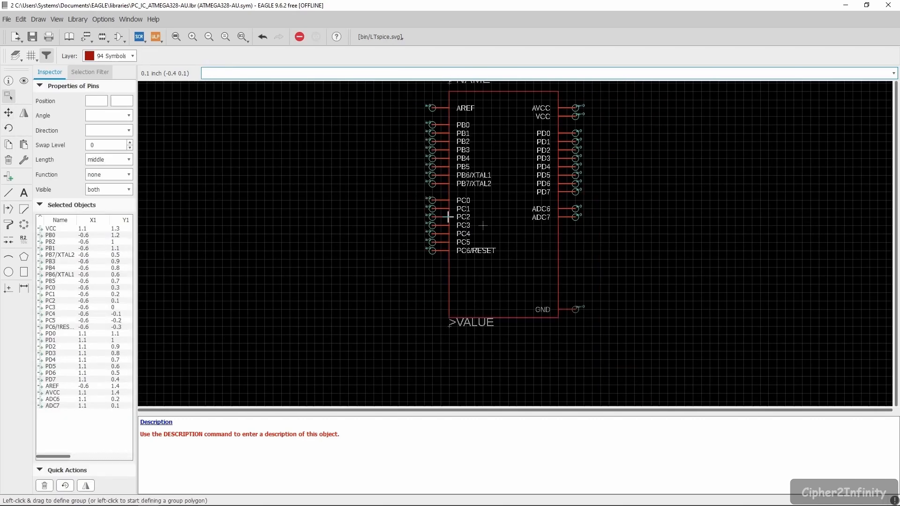
{"action": "scroll", "coordinate": [451, 221], "scroll_direction": "up", "scroll_amount": 2}
{"action": "scroll", "coordinate": [413, 194], "scroll_direction": "up", "scroll_amount": 1}
{"action": "left_click_drag", "start_coordinate": [394, 181], "coordinate": [513, 321]}
{"action": "left_click", "coordinate": [8, 113]}
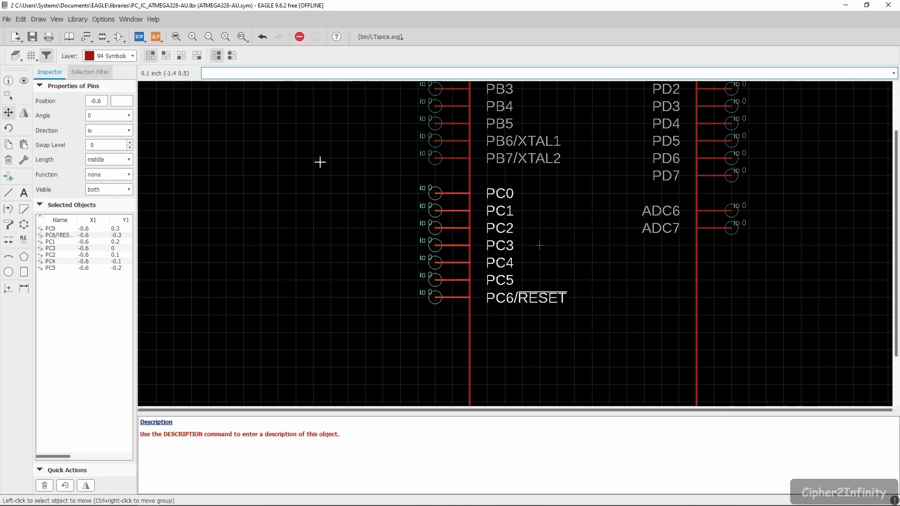
{"action": "scroll", "coordinate": [328, 169], "scroll_direction": "down", "scroll_amount": 2}
{"action": "right_click", "coordinate": [379, 218], "text": "ctrl"}
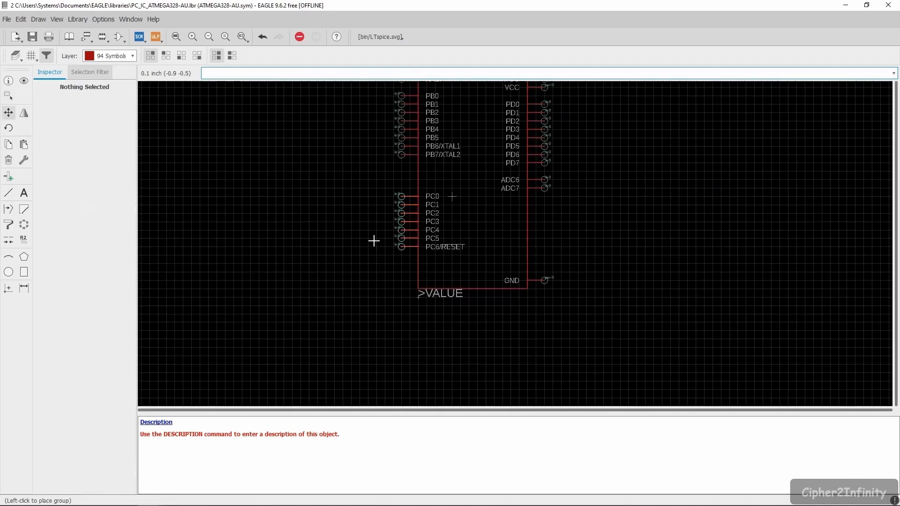
{"action": "left_click", "coordinate": [374, 255]}
{"action": "scroll", "coordinate": [424, 141], "scroll_direction": "up", "scroll_amount": 3}
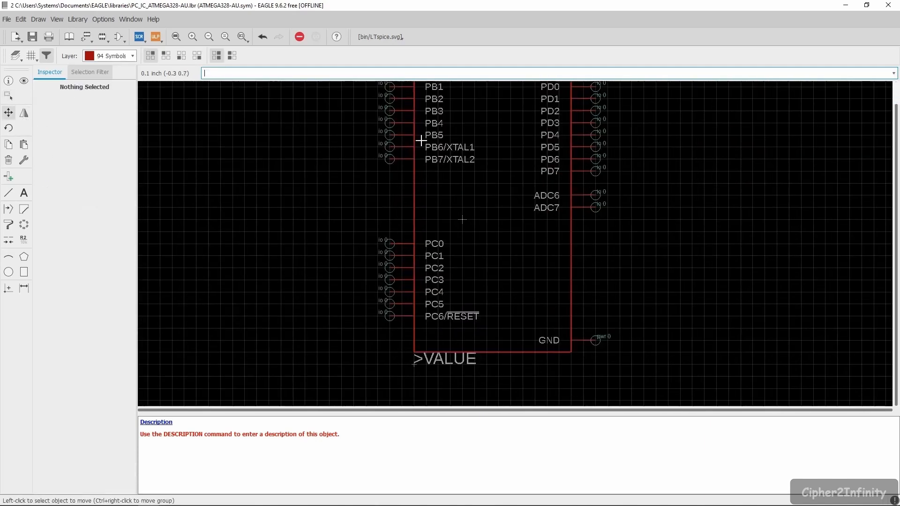
Move the PB7/XTAL2 pin down four grid units and the PB6/XTAL1 pin down one grid unit along the left edge.
{"action": "left_click", "coordinate": [13, 116]}
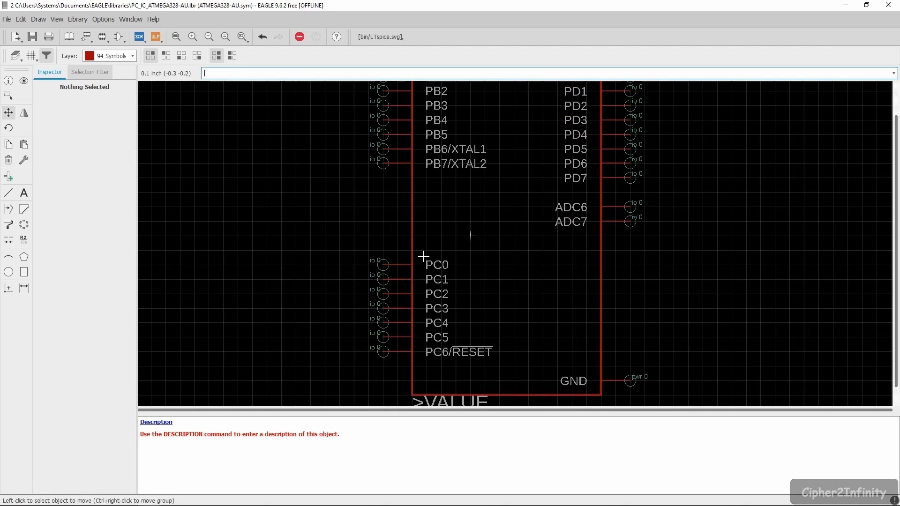
{"action": "scroll", "coordinate": [422, 257], "scroll_direction": "down", "scroll_amount": 2}
{"action": "scroll", "coordinate": [412, 216], "scroll_direction": "up", "scroll_amount": 2}
{"action": "scroll", "coordinate": [412, 216], "scroll_direction": "down", "scroll_amount": 3}
{"action": "scroll", "coordinate": [444, 224], "scroll_direction": "up", "scroll_amount": 4}
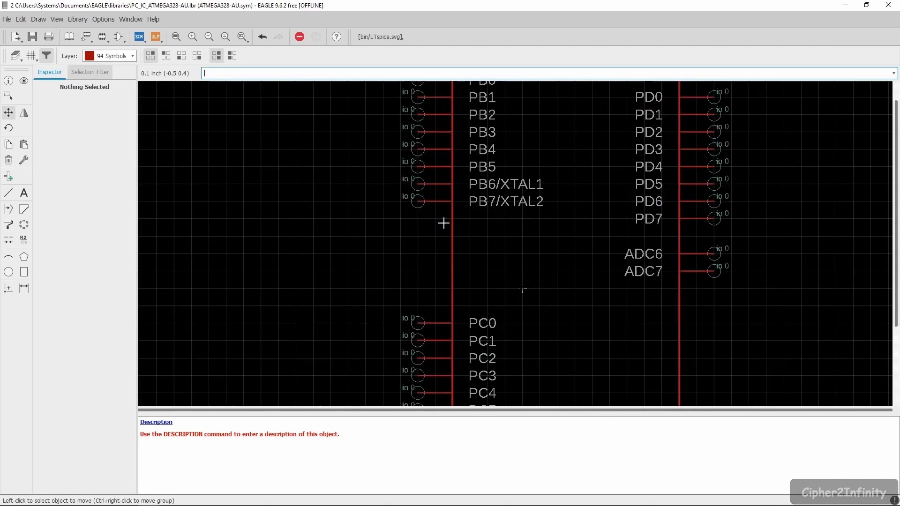
{"action": "left_click", "coordinate": [416, 201]}
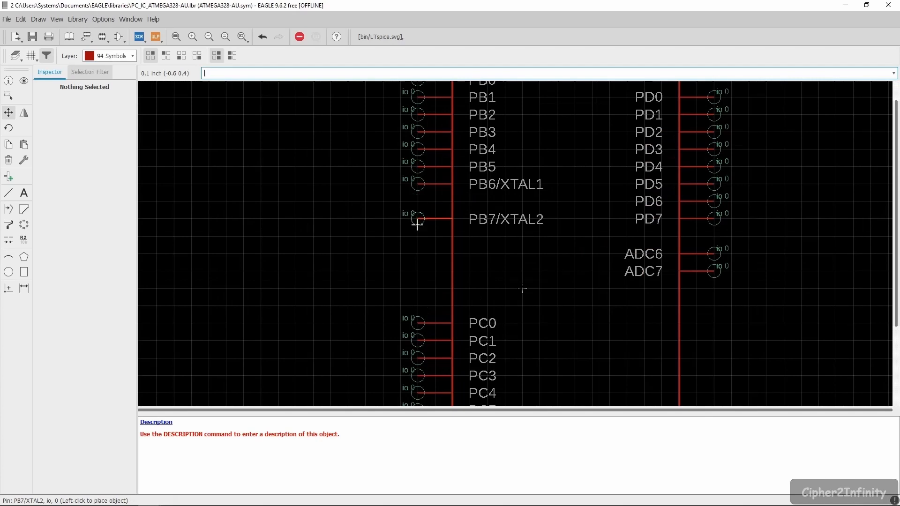
{"action": "left_click", "coordinate": [418, 271]}
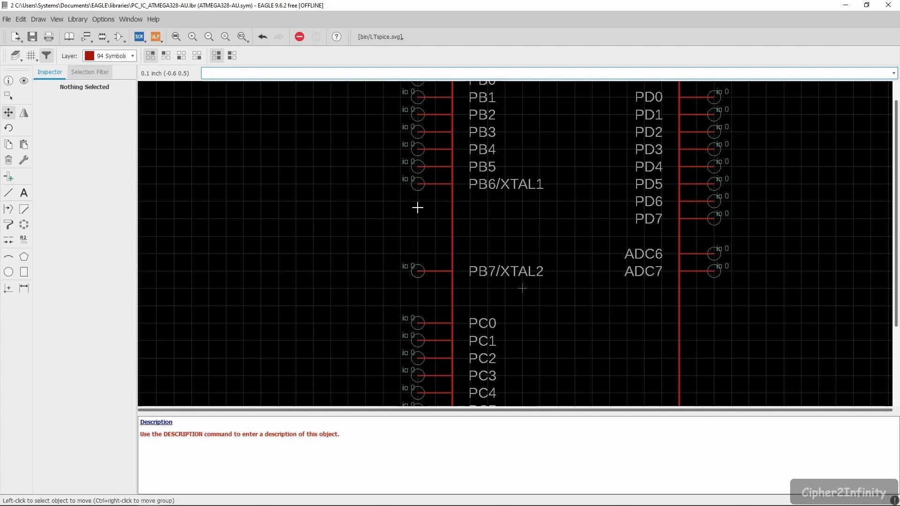
{"action": "left_click", "coordinate": [416, 184]}
{"action": "left_click", "coordinate": [417, 201]}
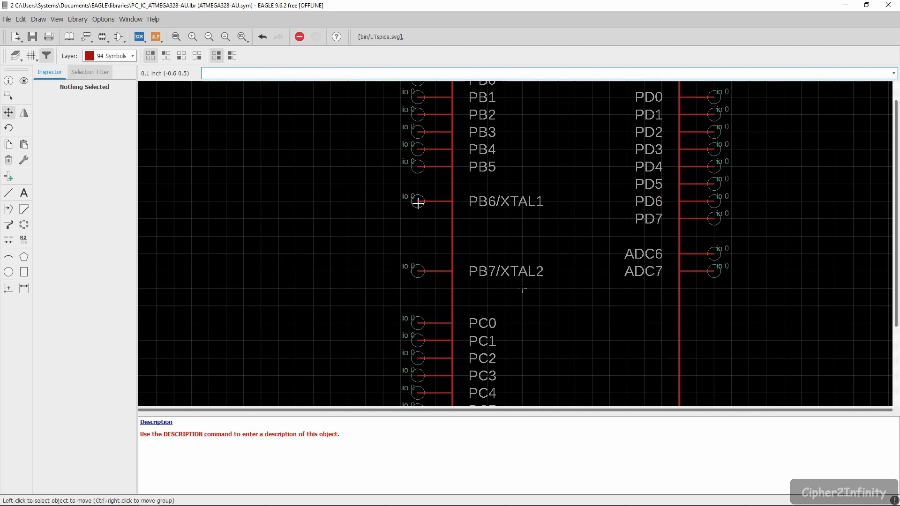
Look up the PD1 pin's alternate function in the 32 TQFP pinout of the ATmega datasheet in Chrome.
{"action": "scroll", "coordinate": [482, 220], "scroll_direction": "down", "scroll_amount": 2}
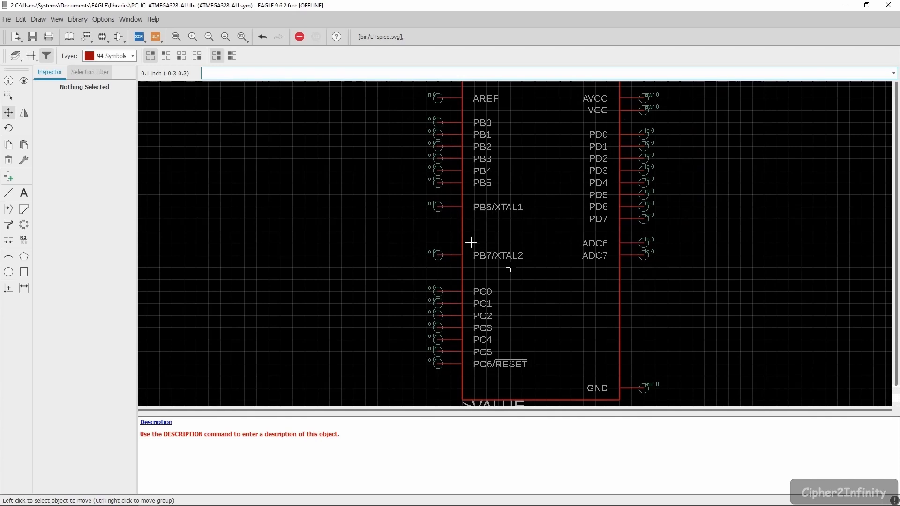
{"action": "scroll", "coordinate": [434, 238], "scroll_direction": "up", "scroll_amount": 2}
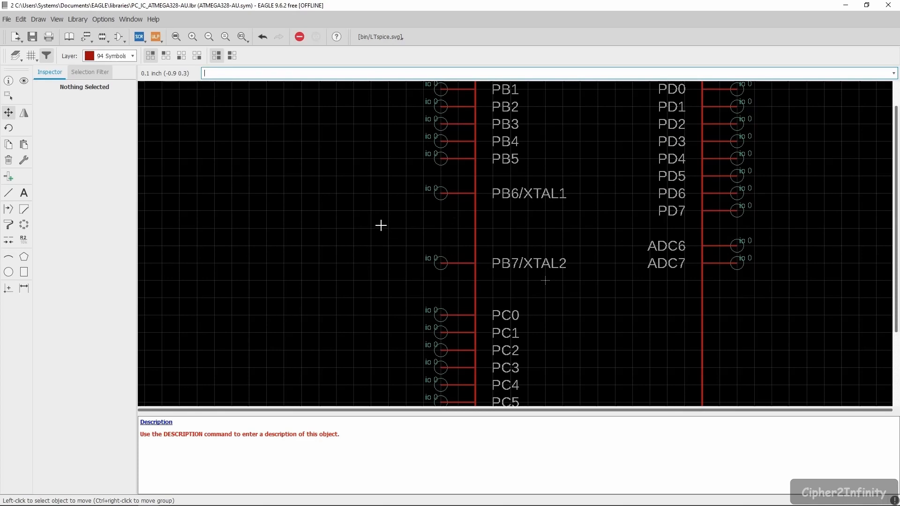
{"action": "scroll", "coordinate": [310, 199], "scroll_direction": "down", "scroll_amount": 2}
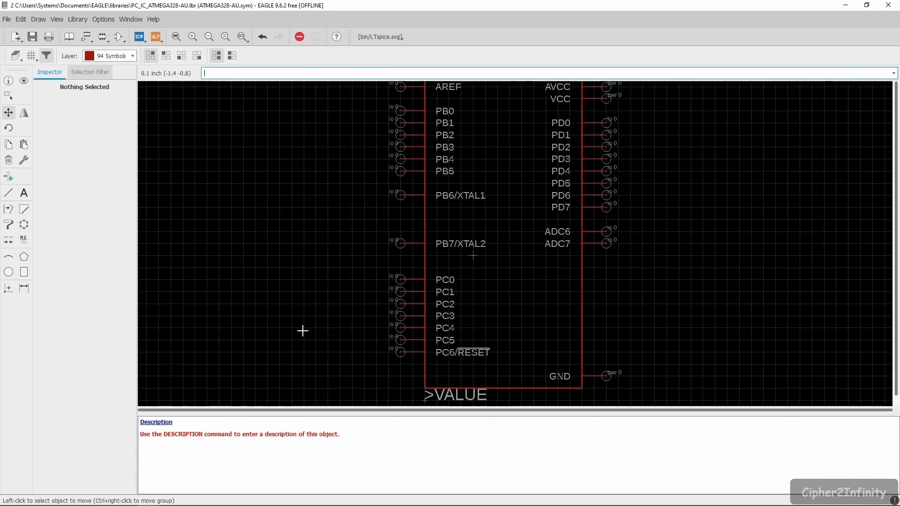
{"action": "key", "text": "alt+Tab"}
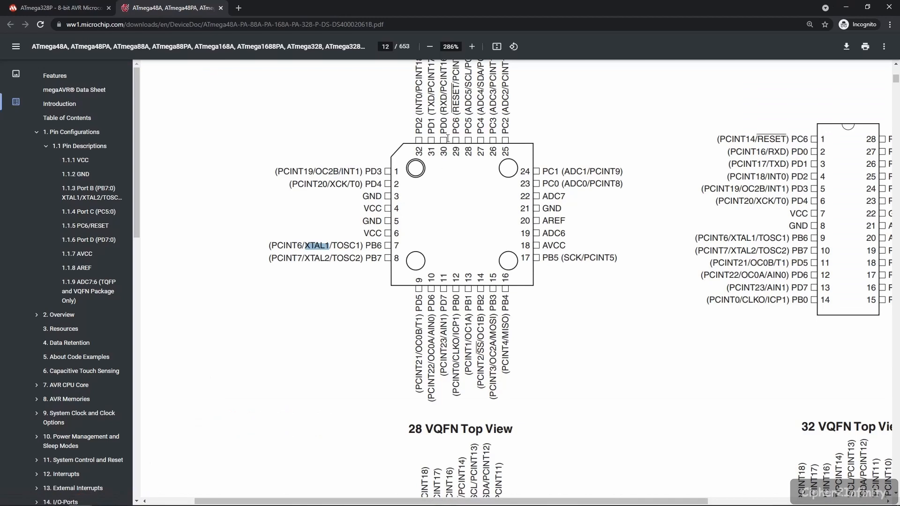
{"action": "scroll", "coordinate": [447, 139], "scroll_direction": "up", "scroll_amount": 1}
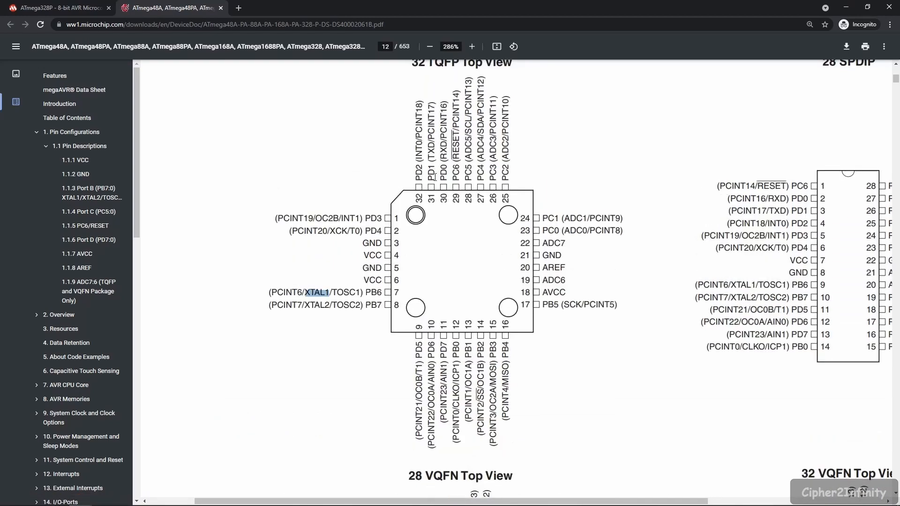
{"action": "mouse_move", "coordinate": [431, 181]}
{"action": "left_mouse_down"}
{"action": "mouse_move", "coordinate": [420, 181]}
{"action": "mouse_move", "coordinate": [430, 165]}
{"action": "left_mouse_up"}
{"action": "left_click", "coordinate": [852, 6]}
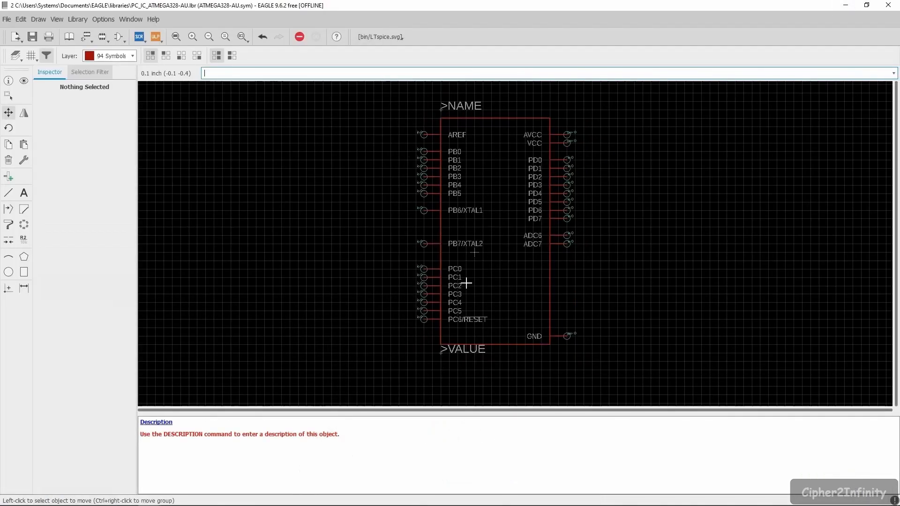
Rename the PD1 pin on the symbol as PD1/TXD.
{"action": "scroll", "coordinate": [450, 314], "scroll_direction": "up", "scroll_amount": 3}
{"action": "scroll", "coordinate": [432, 317], "scroll_direction": "down", "scroll_amount": 2}
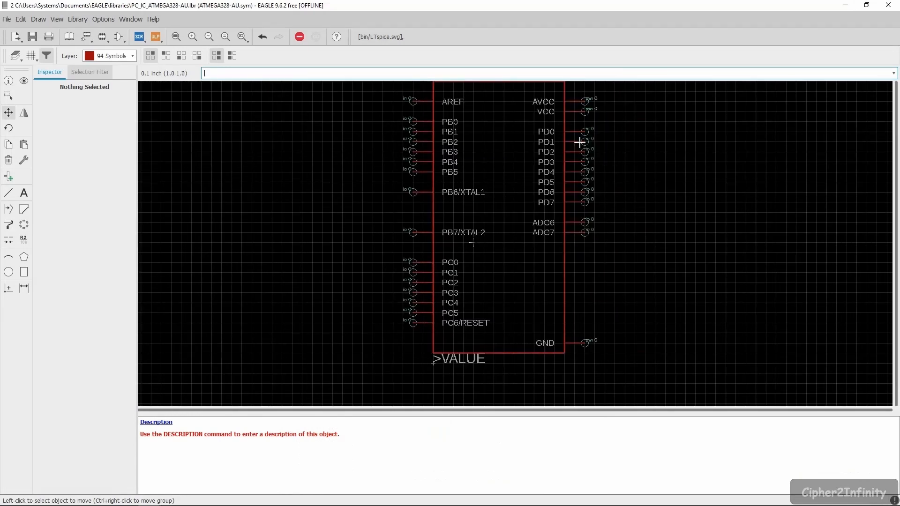
{"action": "scroll", "coordinate": [596, 128], "scroll_direction": "up", "scroll_amount": 3}
{"action": "right_click", "coordinate": [572, 152]}
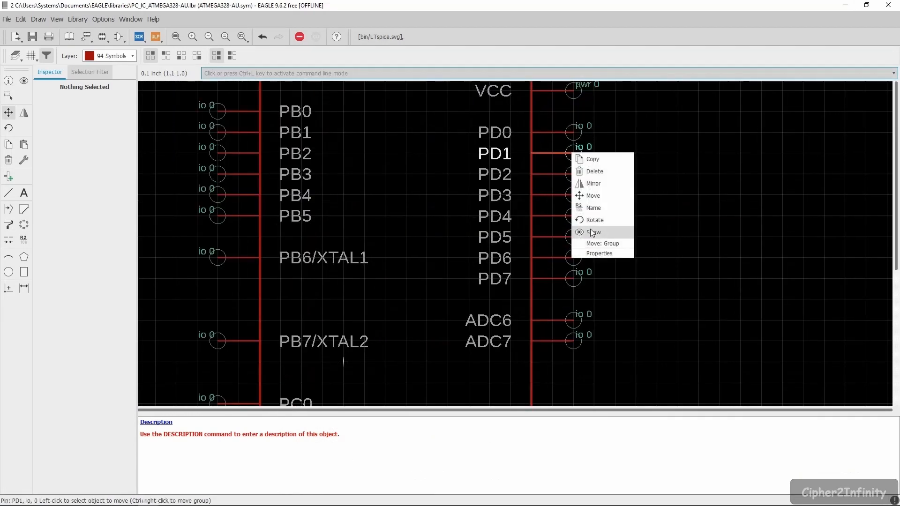
{"action": "left_click", "coordinate": [600, 254]}
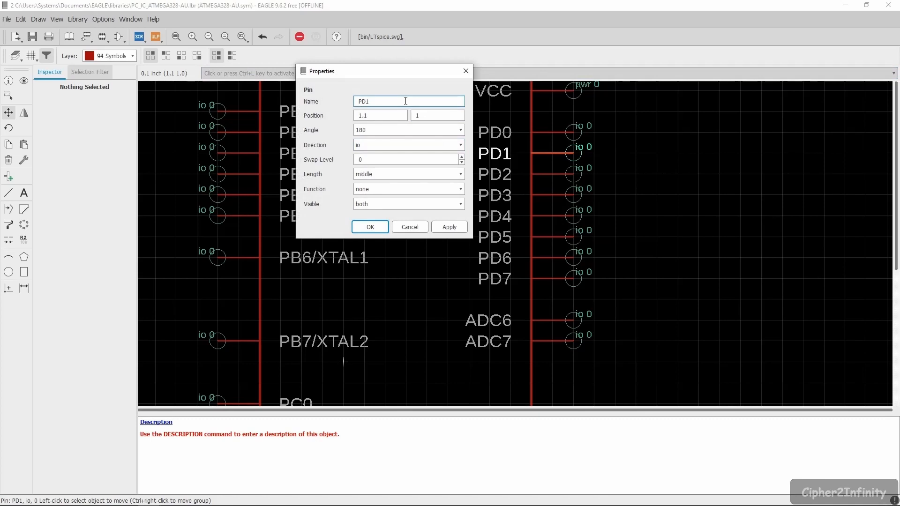
{"action": "type", "text": "/TXD"}
{"action": "left_click", "coordinate": [454, 227]}
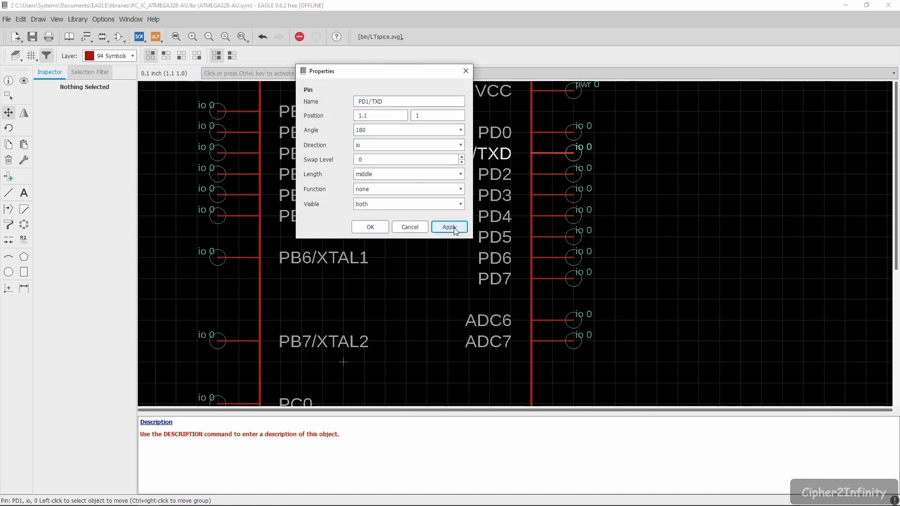
{"action": "left_click", "coordinate": [371, 227]}
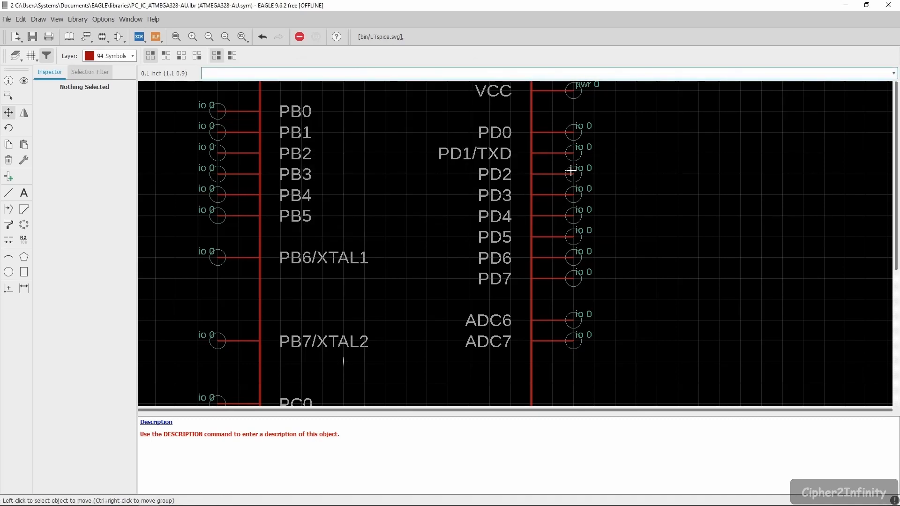
Consult the datasheet's 32 TQFP pinout again for the PD0 pin's alternate function and return to the symbol.
{"action": "right_click", "coordinate": [571, 171]}
{"action": "left_click", "coordinate": [415, 179]}
{"action": "left_click", "coordinate": [80, 497]}
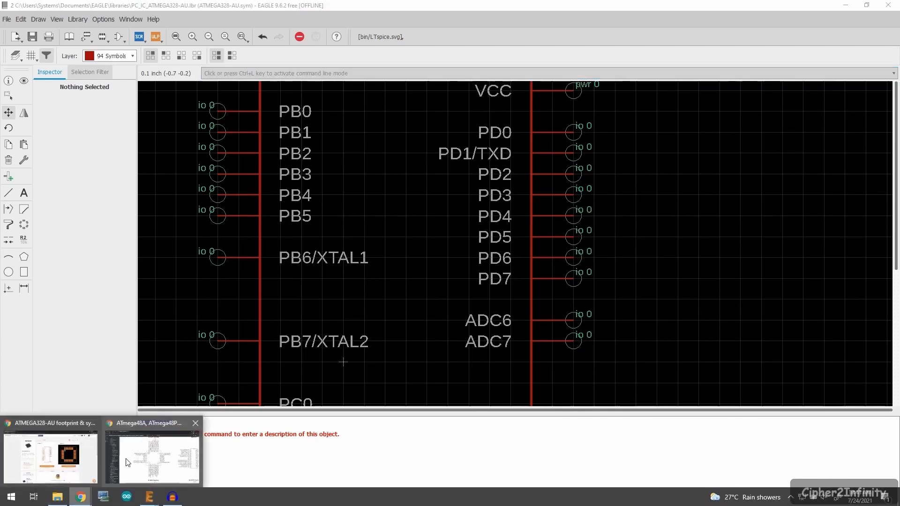
{"action": "left_click", "coordinate": [126, 463]}
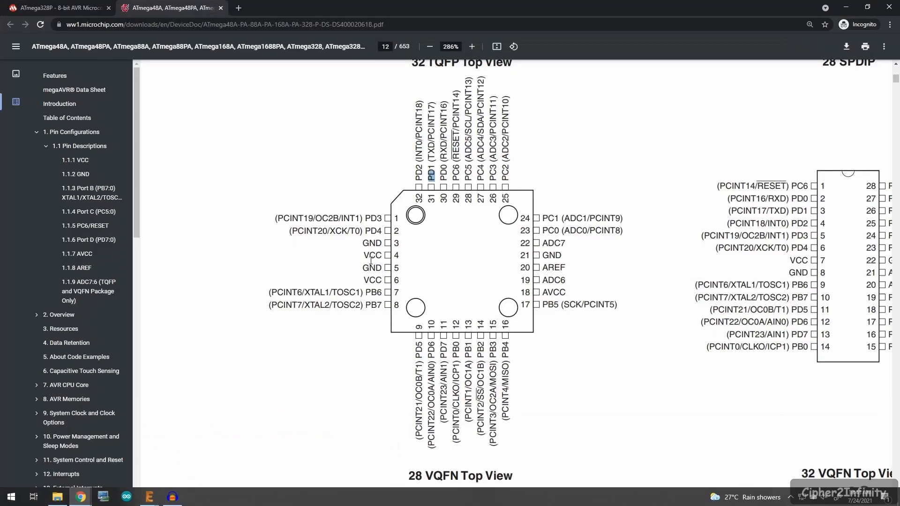
{"action": "left_click", "coordinate": [846, 6]}
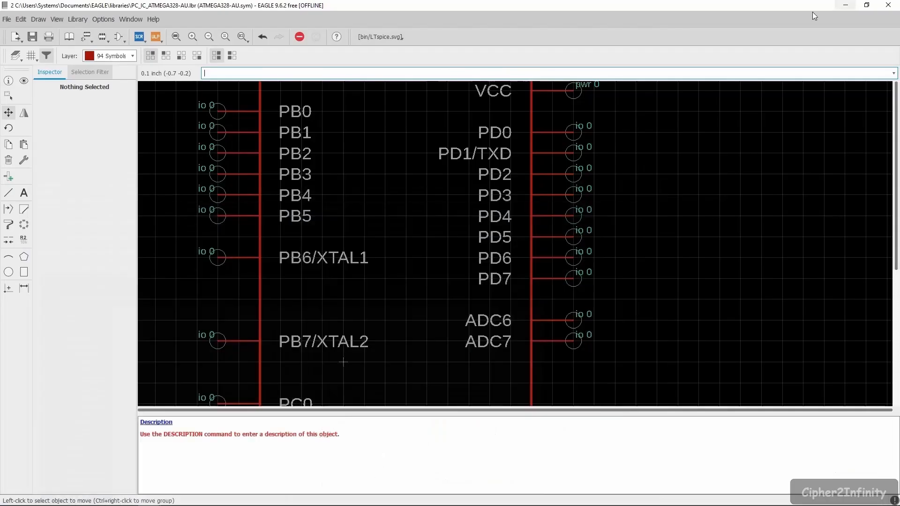
Rename the PD0 pin on the symbol as PD0/RXD.
{"action": "scroll", "coordinate": [565, 149], "scroll_direction": "up", "scroll_amount": 1}
{"action": "right_click", "coordinate": [576, 132]}
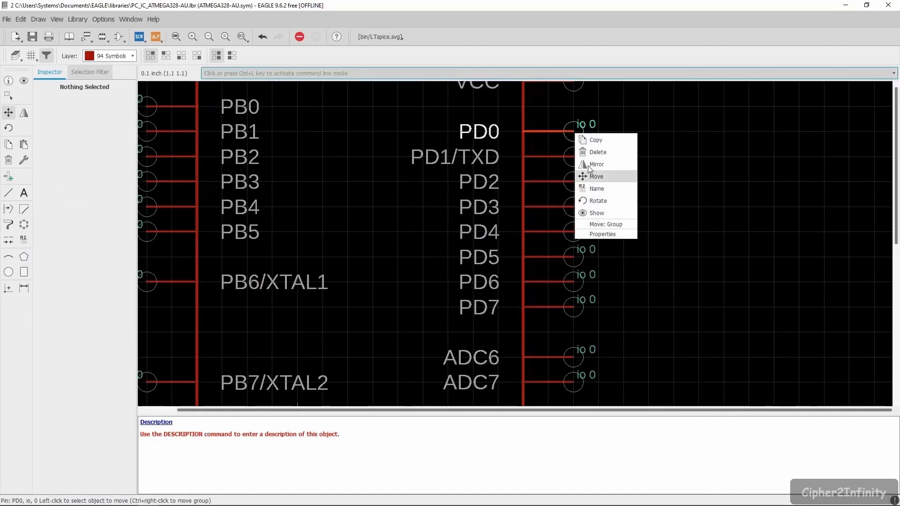
{"action": "left_click", "coordinate": [605, 233]}
{"action": "left_click", "coordinate": [381, 79]}
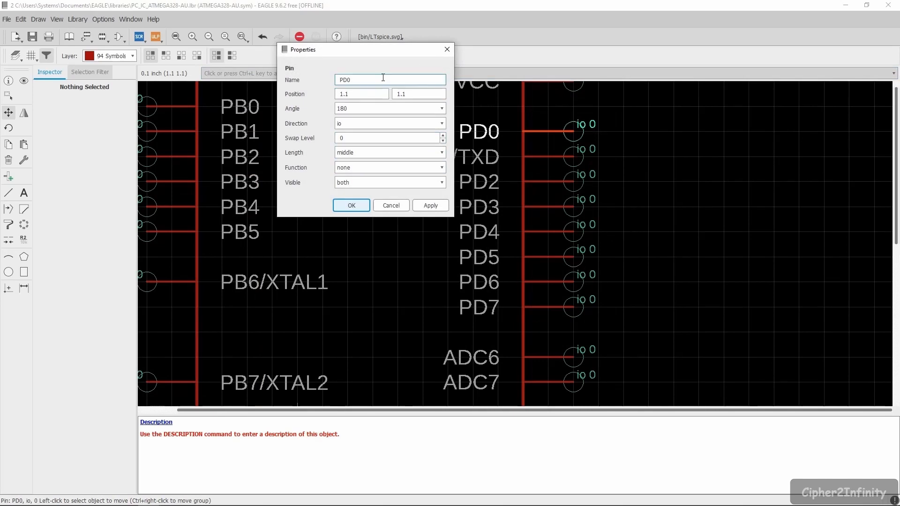
{"action": "type", "text": "/RXD"}
{"action": "left_click", "coordinate": [431, 205]}
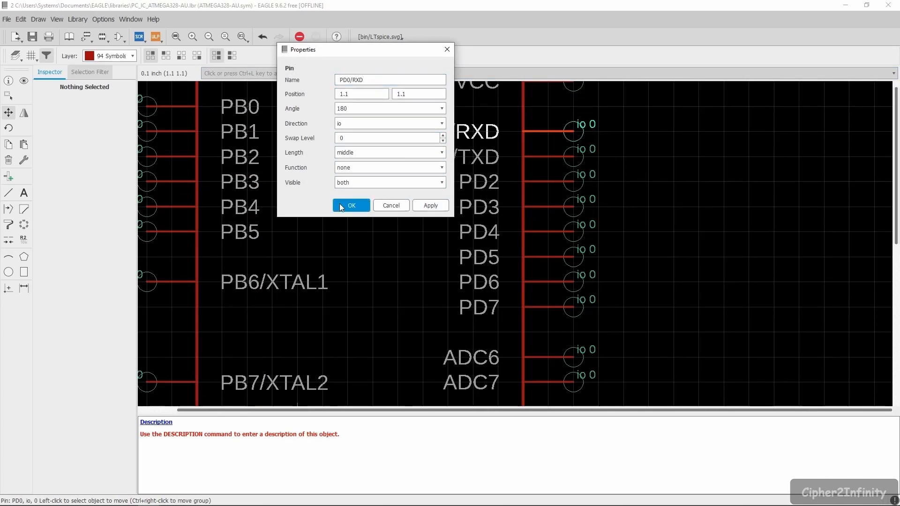
{"action": "left_click", "coordinate": [351, 205]}
Examine the whole symbol, checking its pin names, pin grouping and the body's position relative to the origin.
{"action": "key", "text": "alt+F2"}
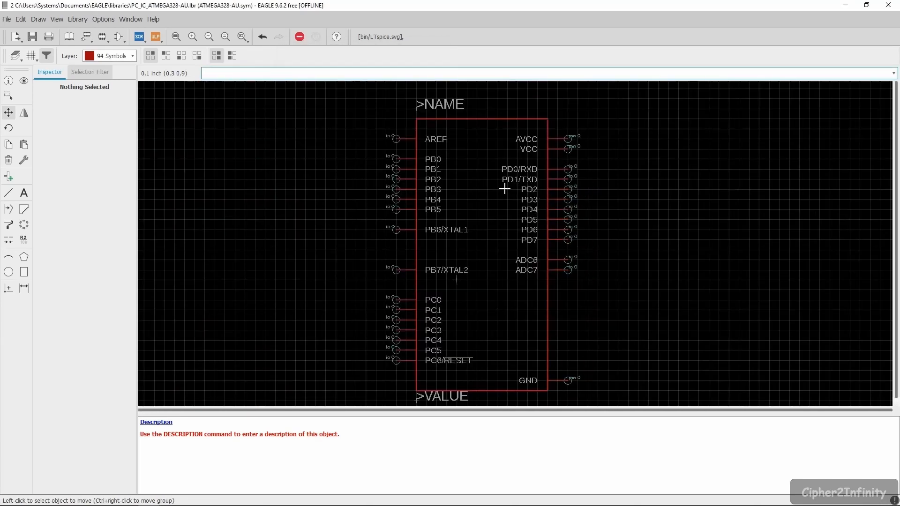
{"action": "scroll", "coordinate": [532, 221], "scroll_direction": "down", "scroll_amount": 3}
{"action": "scroll", "coordinate": [530, 221], "scroll_direction": "up", "scroll_amount": 2}
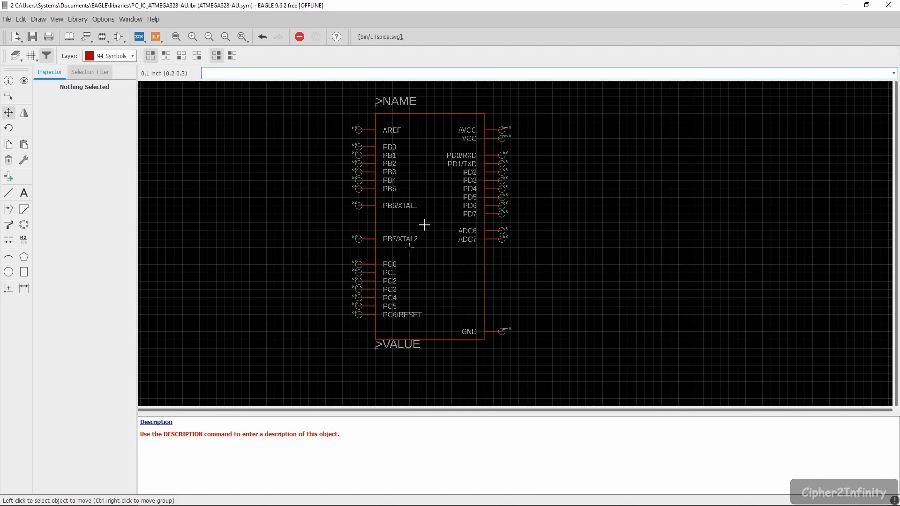
{"action": "scroll", "coordinate": [363, 247], "scroll_direction": "up", "scroll_amount": 1}
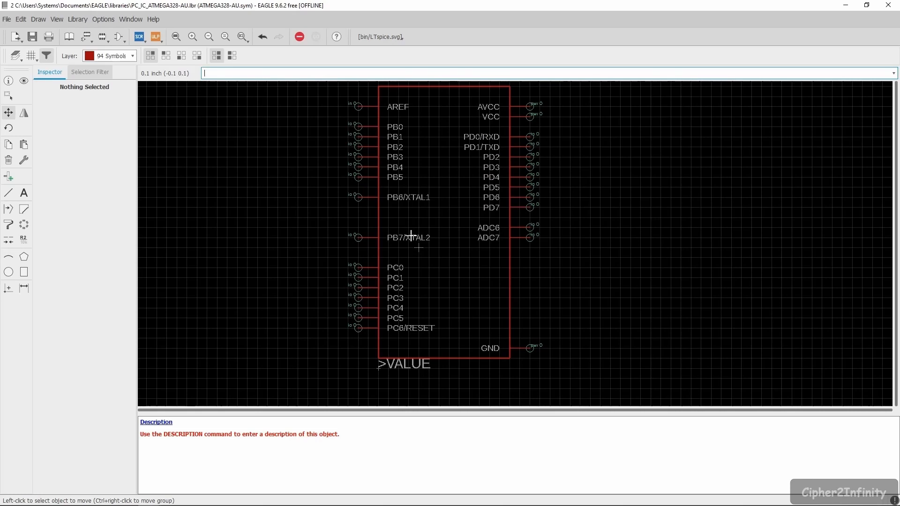
{"action": "scroll", "coordinate": [477, 149], "scroll_direction": "up", "scroll_amount": 1}
{"action": "scroll", "coordinate": [514, 131], "scroll_direction": "up", "scroll_amount": 1}
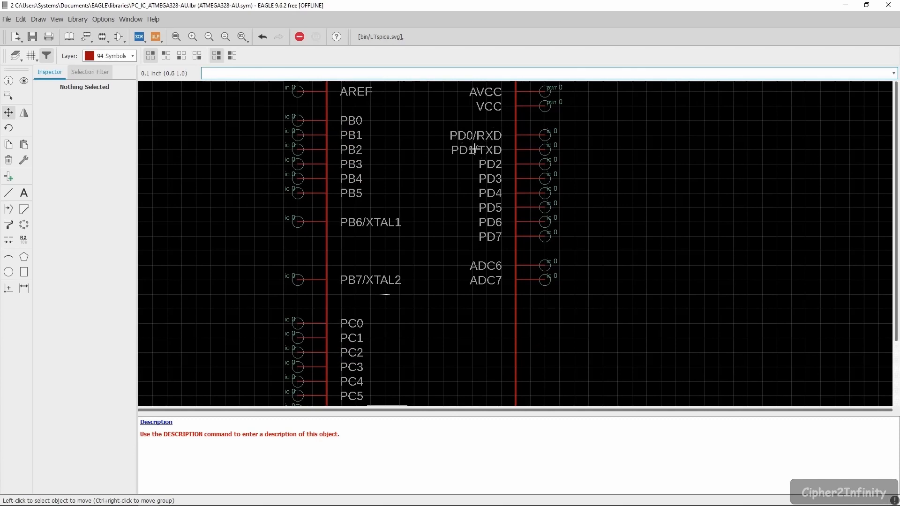
{"action": "scroll", "coordinate": [445, 188], "scroll_direction": "down", "scroll_amount": 2}
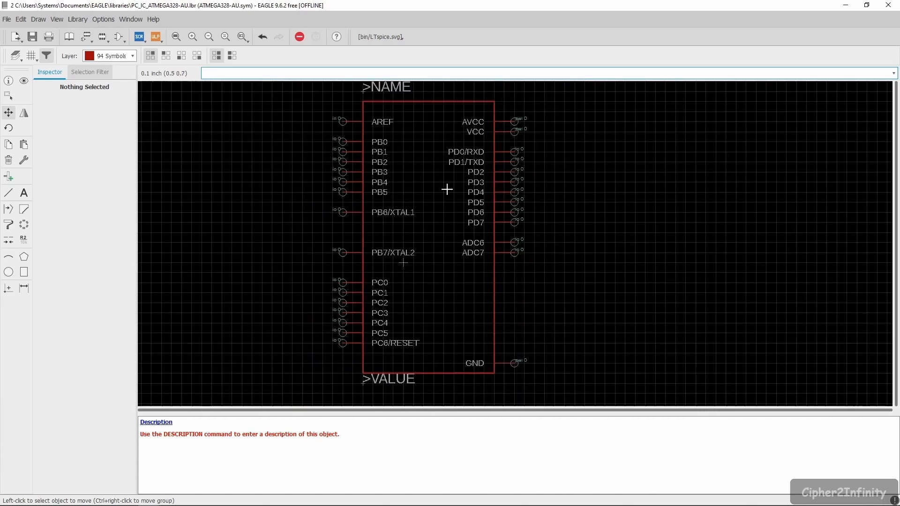
{"action": "scroll", "coordinate": [446, 227], "scroll_direction": "down", "scroll_amount": 2}
{"action": "scroll", "coordinate": [444, 244], "scroll_direction": "up", "scroll_amount": 5}
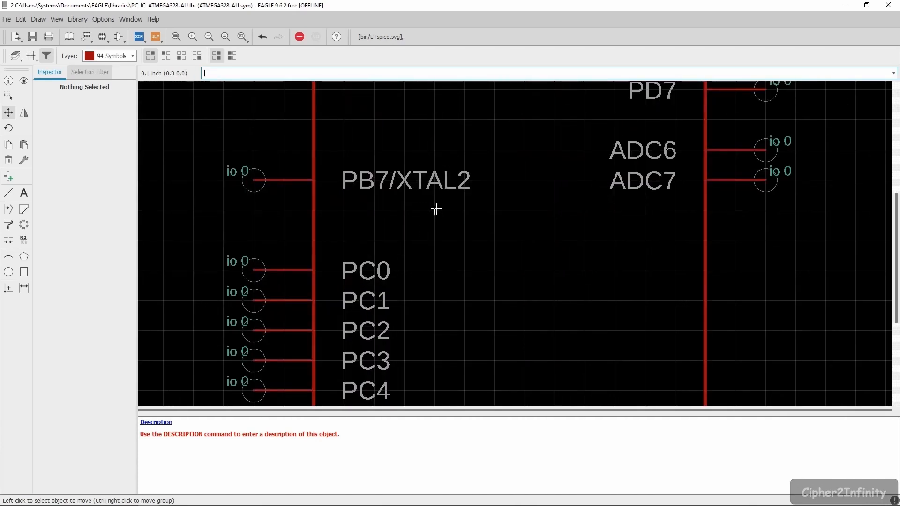
{"action": "scroll", "coordinate": [436, 208], "scroll_direction": "down", "scroll_amount": 6}
{"action": "scroll", "coordinate": [476, 203], "scroll_direction": "up", "scroll_amount": 2}
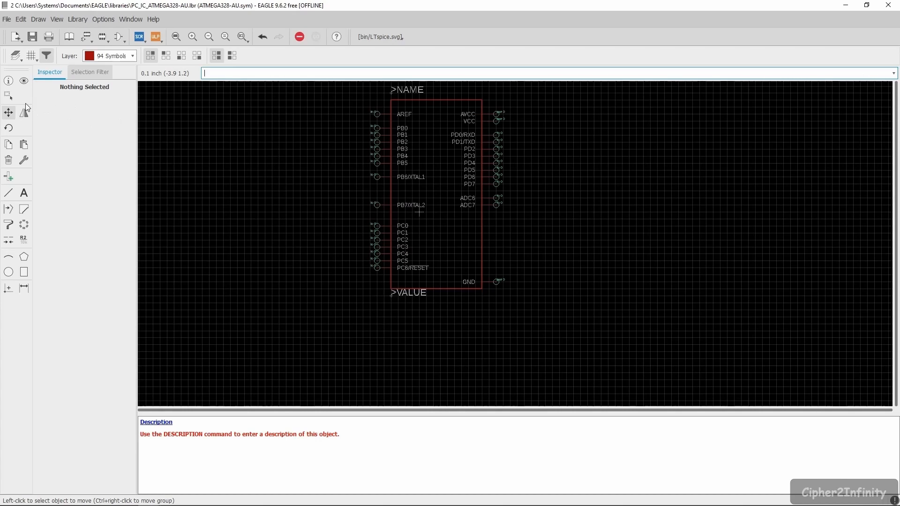
Group the entire symbol with its name and value texts and move it 0.3 inch left and 0.2 inch down, centring the body near the origin.
{"action": "left_click", "coordinate": [8, 97]}
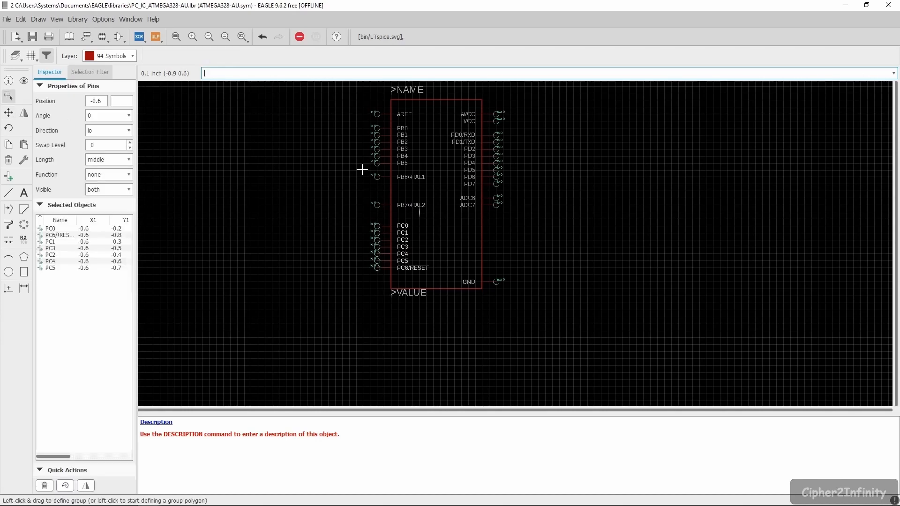
{"action": "scroll", "coordinate": [409, 189], "scroll_direction": "down", "scroll_amount": 2}
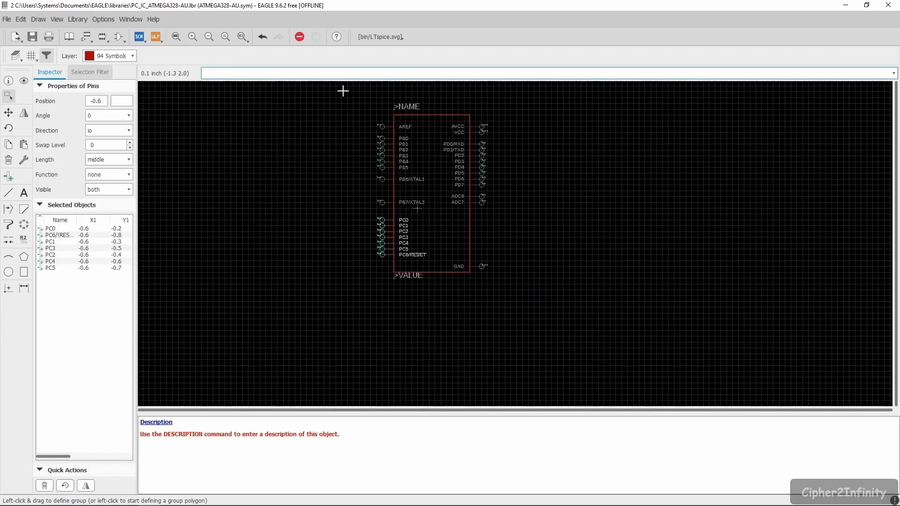
{"action": "left_click_drag", "start_coordinate": [343, 91], "coordinate": [516, 321]}
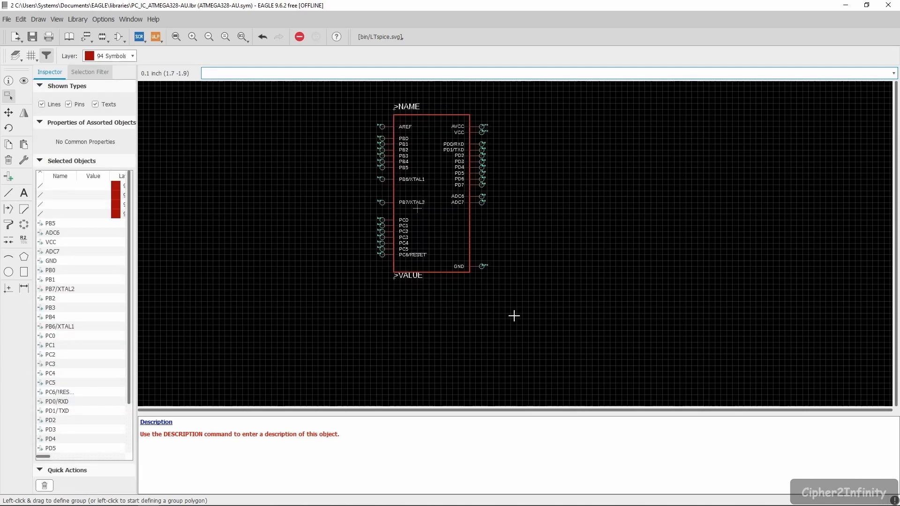
{"action": "left_click", "coordinate": [8, 113]}
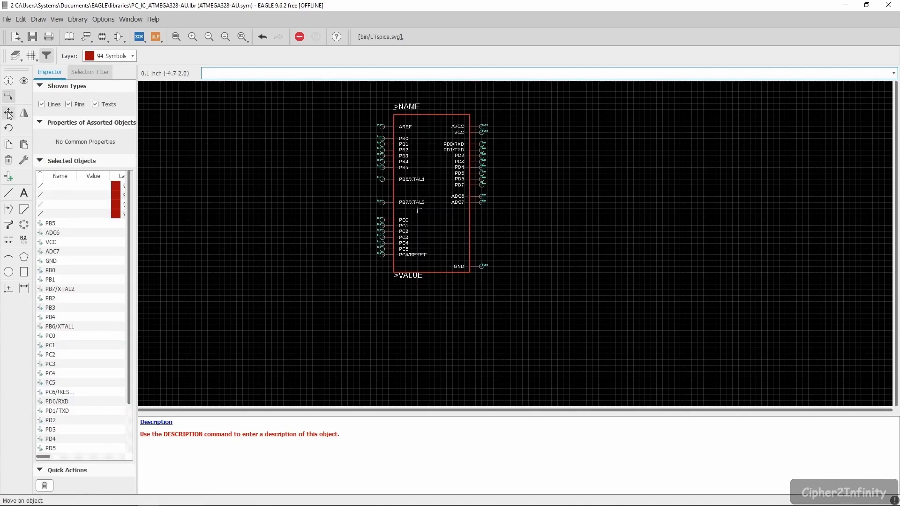
{"action": "right_click", "coordinate": [276, 114]}
{"action": "left_click", "coordinate": [296, 121]}
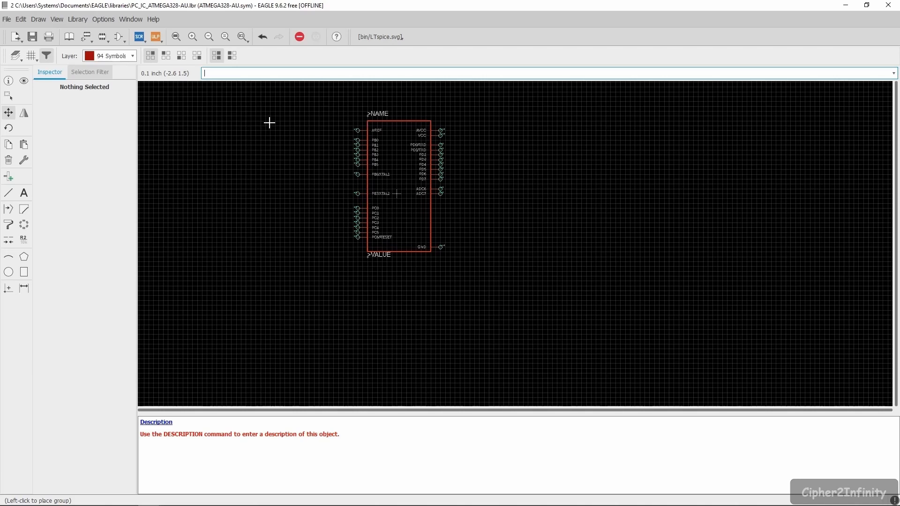
{"action": "scroll", "coordinate": [269, 123], "scroll_direction": "up", "scroll_amount": 2}
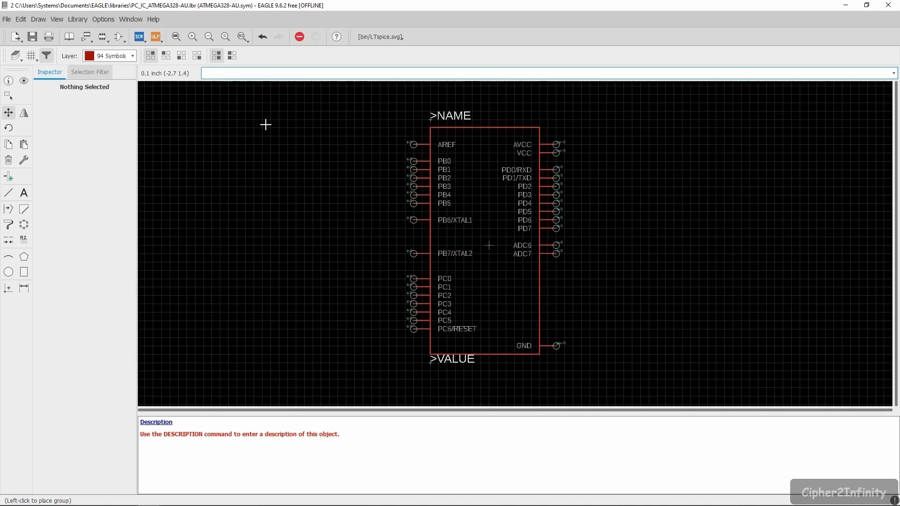
{"action": "left_click", "coordinate": [266, 124]}
Check the symbol's placement around the origin and save the PC_IC_ATMEGA328-AU library.
{"action": "scroll", "coordinate": [396, 111], "scroll_direction": "down", "scroll_amount": 2}
{"action": "scroll", "coordinate": [457, 188], "scroll_direction": "up", "scroll_amount": 3}
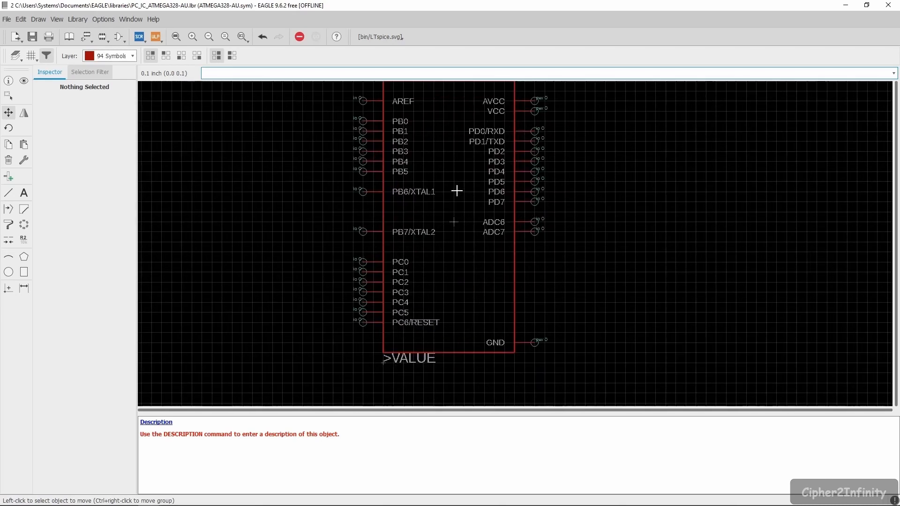
{"action": "scroll", "coordinate": [458, 234], "scroll_direction": "down", "scroll_amount": 2}
{"action": "scroll", "coordinate": [460, 238], "scroll_direction": "up", "scroll_amount": 1}
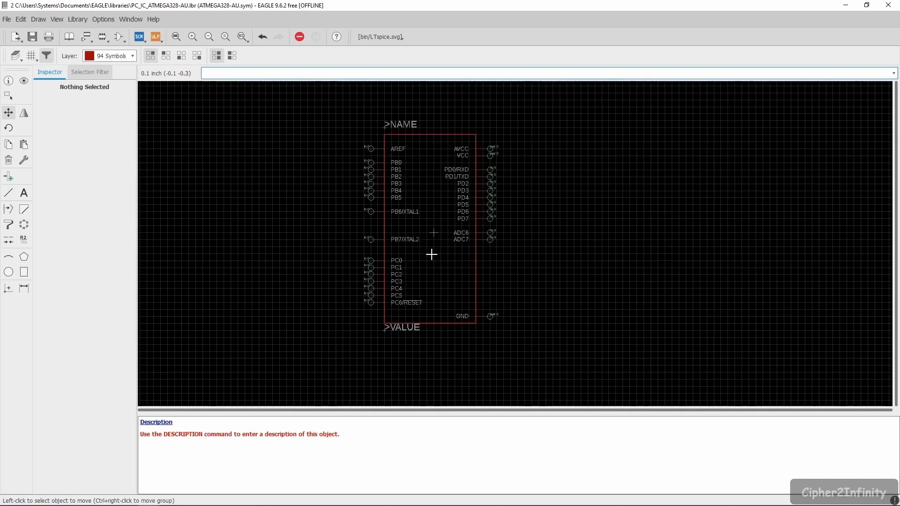
{"action": "scroll", "coordinate": [429, 237], "scroll_direction": "up", "scroll_amount": 1}
{"action": "scroll", "coordinate": [436, 213], "scroll_direction": "up", "scroll_amount": 1}
{"action": "scroll", "coordinate": [437, 208], "scroll_direction": "down", "scroll_amount": 2}
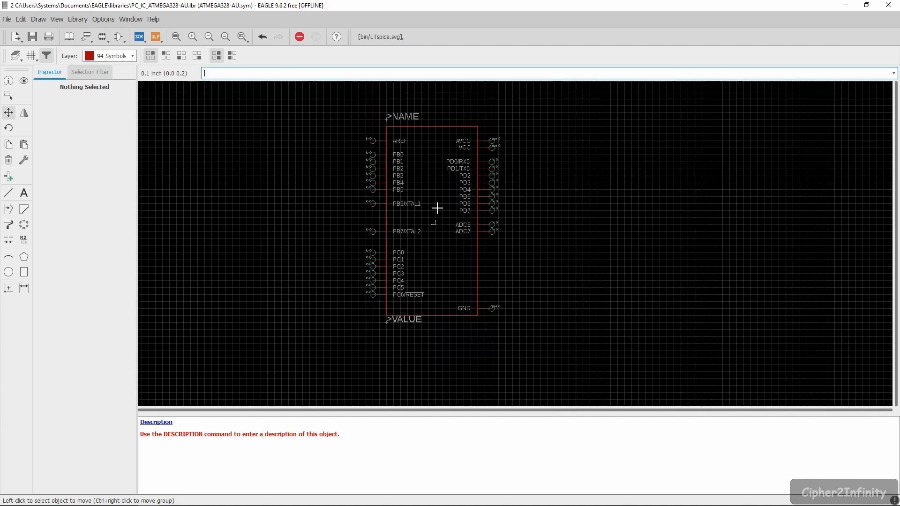
{"action": "scroll", "coordinate": [440, 199], "scroll_direction": "up", "scroll_amount": 2}
{"action": "scroll", "coordinate": [414, 215], "scroll_direction": "down", "scroll_amount": 1}
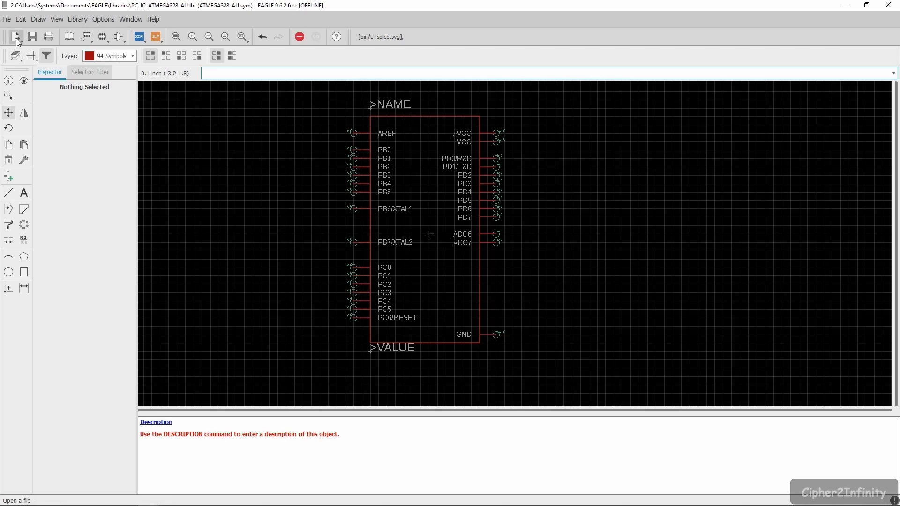
{"action": "left_click", "coordinate": [33, 37]}
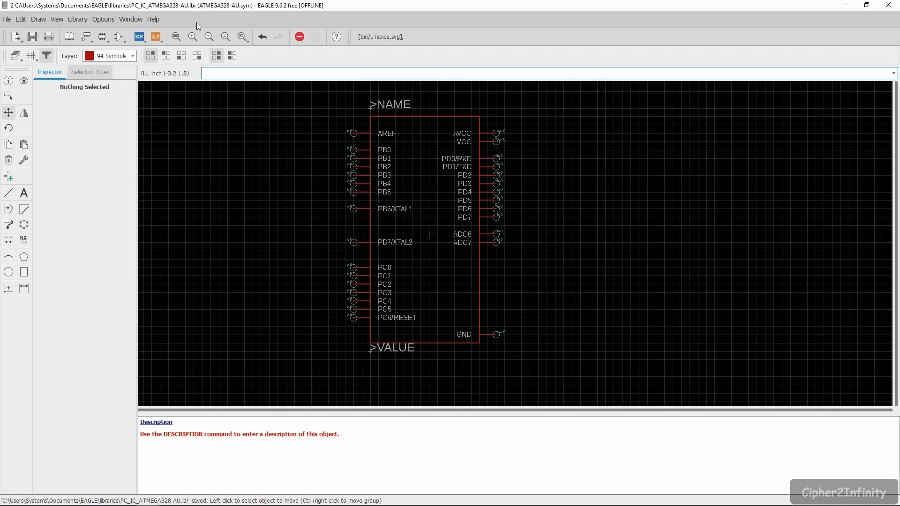
Close the ATMEGA328-AU symbol's library editor and return to the schematic containing the placed U1.
{"action": "left_click", "coordinate": [889, 4]}
{"action": "scroll", "coordinate": [426, 254], "scroll_direction": "down", "scroll_amount": 6}
{"action": "scroll", "coordinate": [431, 258], "scroll_direction": "up", "scroll_amount": 1}
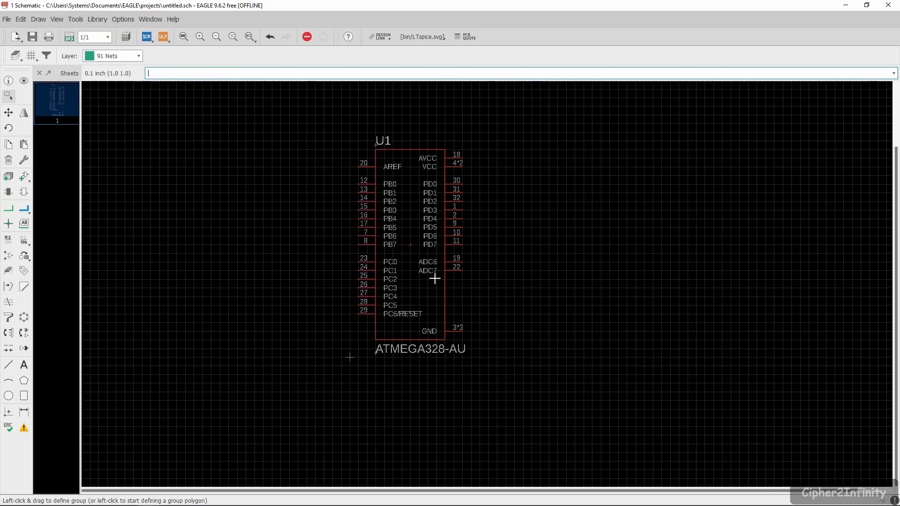
{"action": "scroll", "coordinate": [434, 257], "scroll_direction": "up", "scroll_amount": 1}
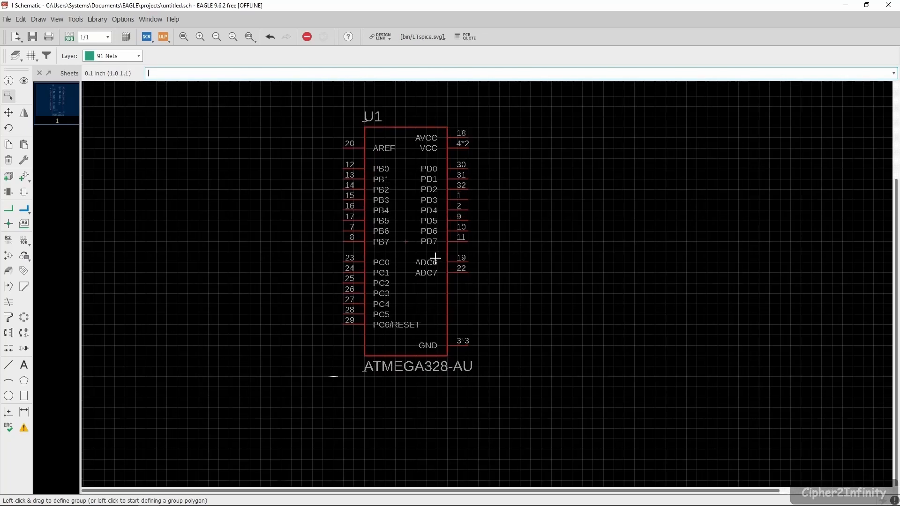
Start adding ATMEGA328-AU from the PC_IC_ATMEGA328-AU library, accept updating the existing device set to the new version, and discard the extra copy.
{"action": "left_click", "coordinate": [23, 177]}
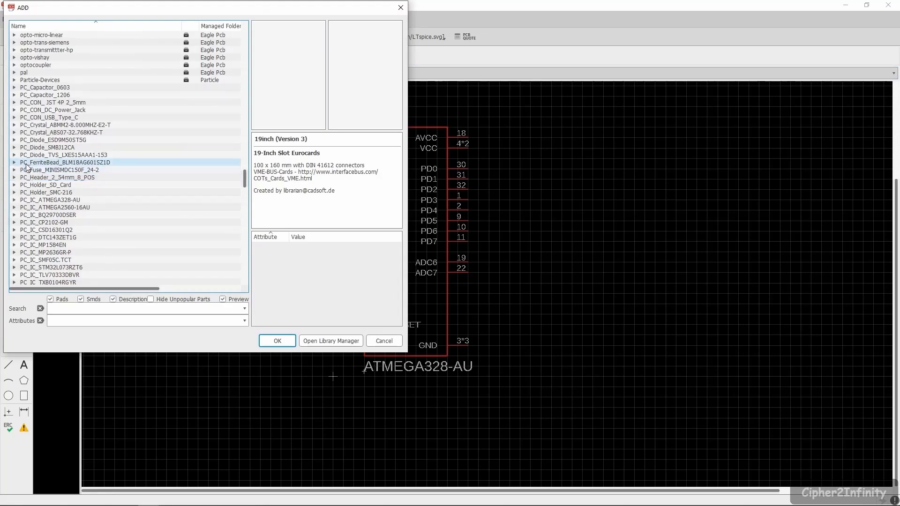
{"action": "scroll", "coordinate": [26, 168], "scroll_direction": "down", "scroll_amount": 2}
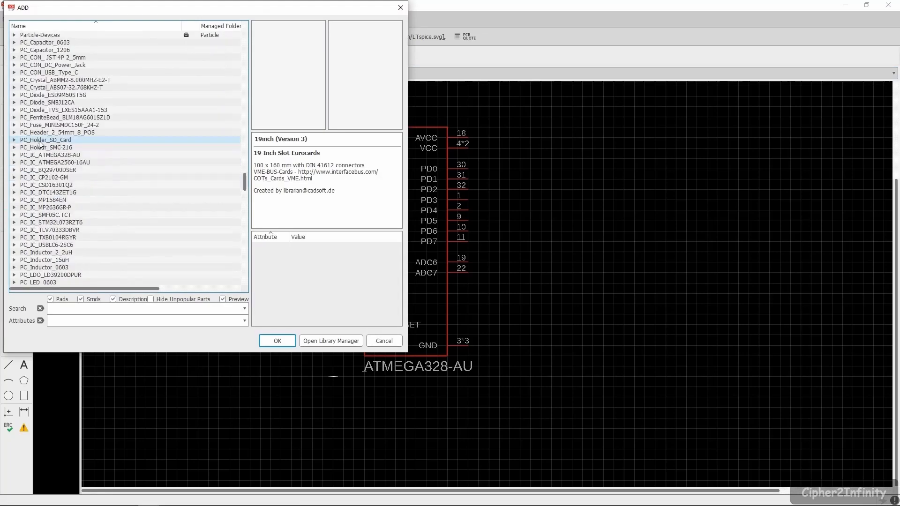
{"action": "left_click", "coordinate": [13, 156]}
{"action": "left_click", "coordinate": [55, 164]}
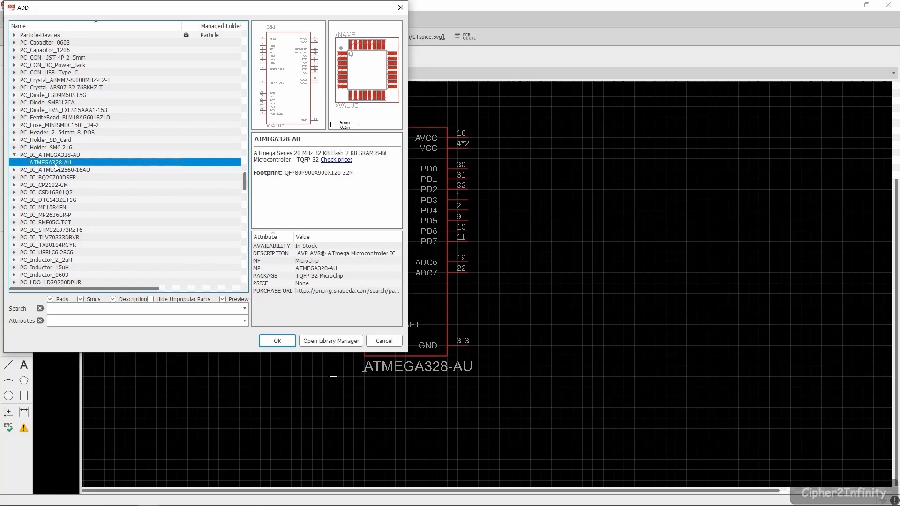
{"action": "left_click", "coordinate": [274, 342]}
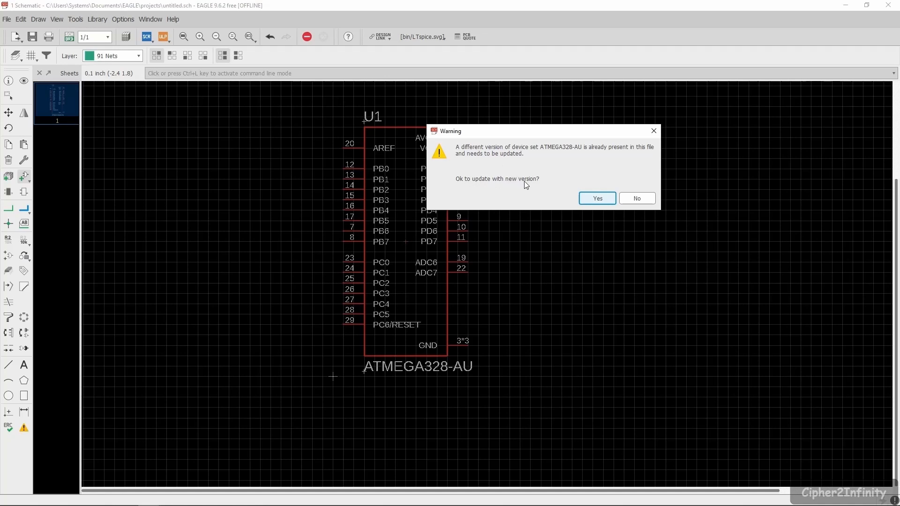
{"action": "left_click", "coordinate": [597, 199]}
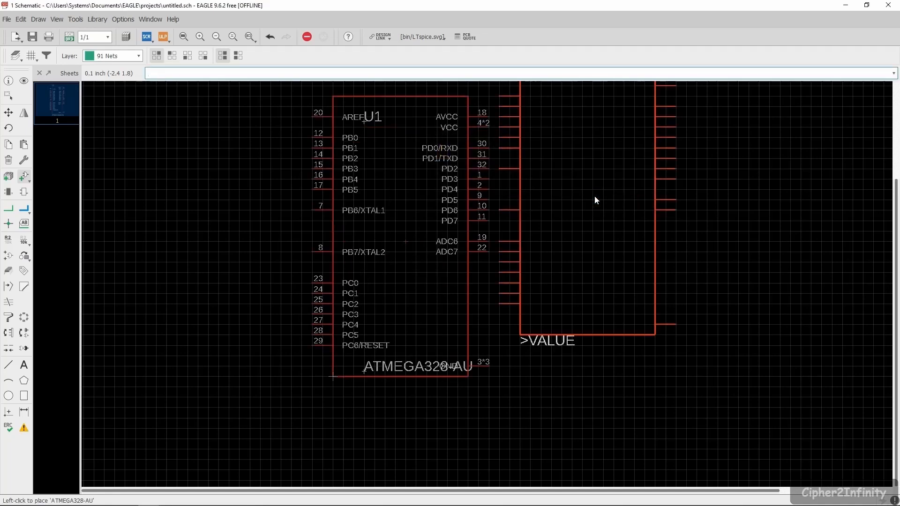
{"action": "scroll", "coordinate": [595, 197], "scroll_direction": "down", "scroll_amount": 2}
{"action": "scroll", "coordinate": [555, 314], "scroll_direction": "up", "scroll_amount": 1}
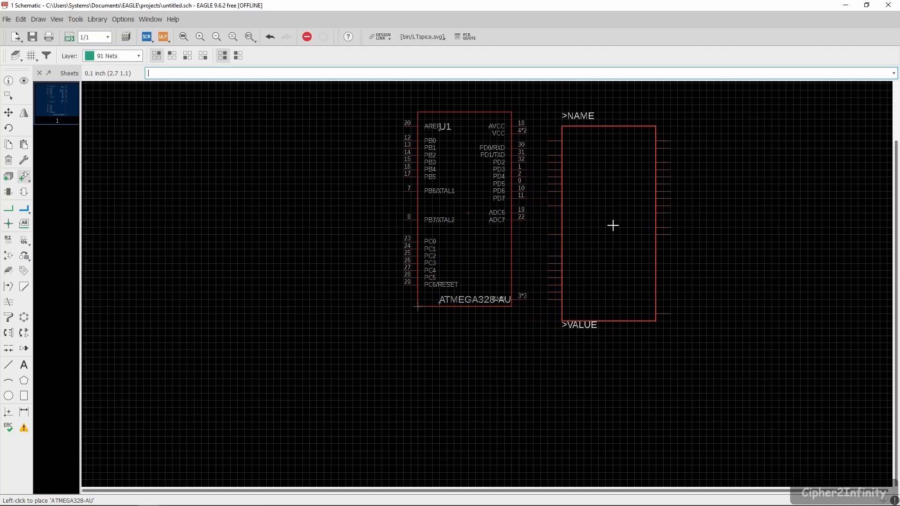
{"action": "key", "text": "Escape"}
{"action": "left_click", "coordinate": [791, 388]}
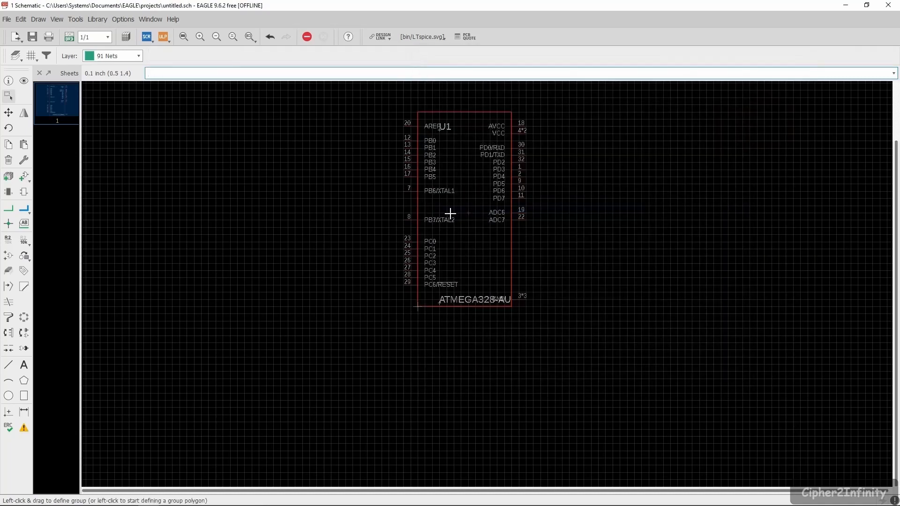
Move U1's name text to just above the upper-left corner of the symbol body.
{"action": "scroll", "coordinate": [469, 197], "scroll_direction": "up", "scroll_amount": 2}
{"action": "scroll", "coordinate": [381, 228], "scroll_direction": "down", "scroll_amount": 1}
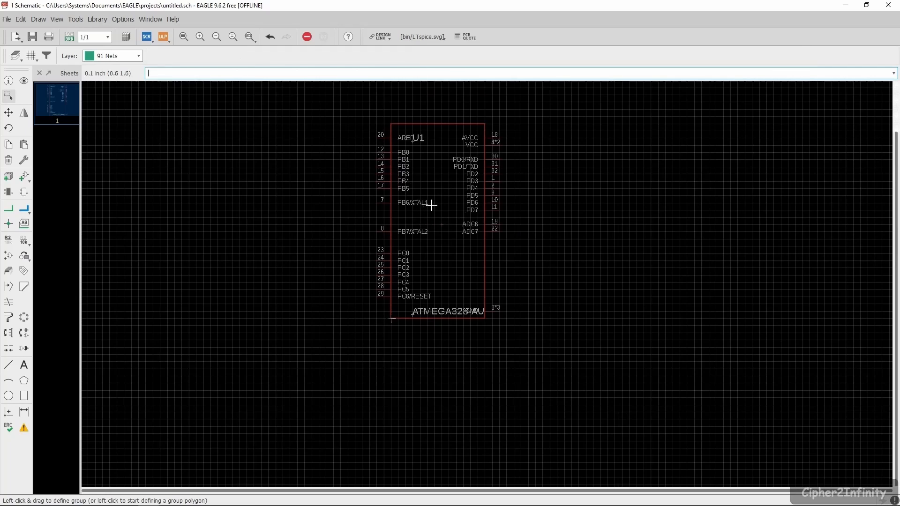
{"action": "scroll", "coordinate": [444, 224], "scroll_direction": "up", "scroll_amount": 1}
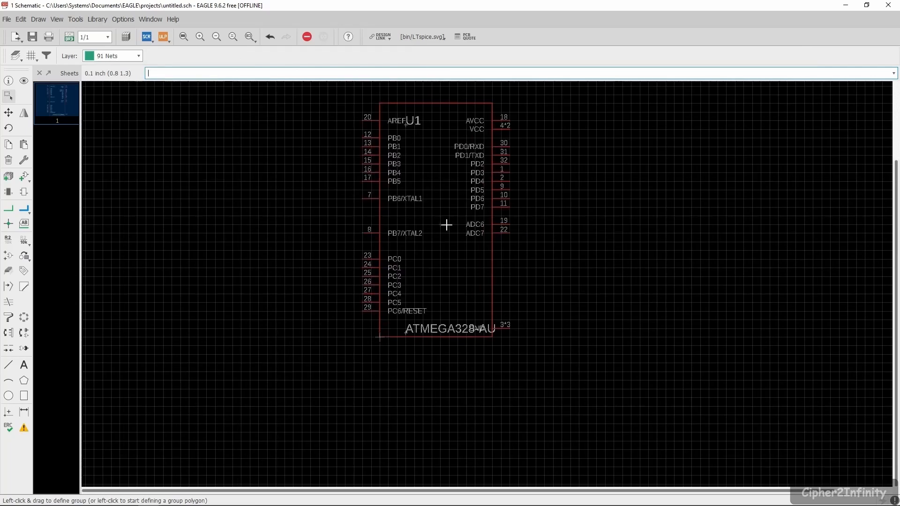
{"action": "scroll", "coordinate": [406, 215], "scroll_direction": "up", "scroll_amount": 1}
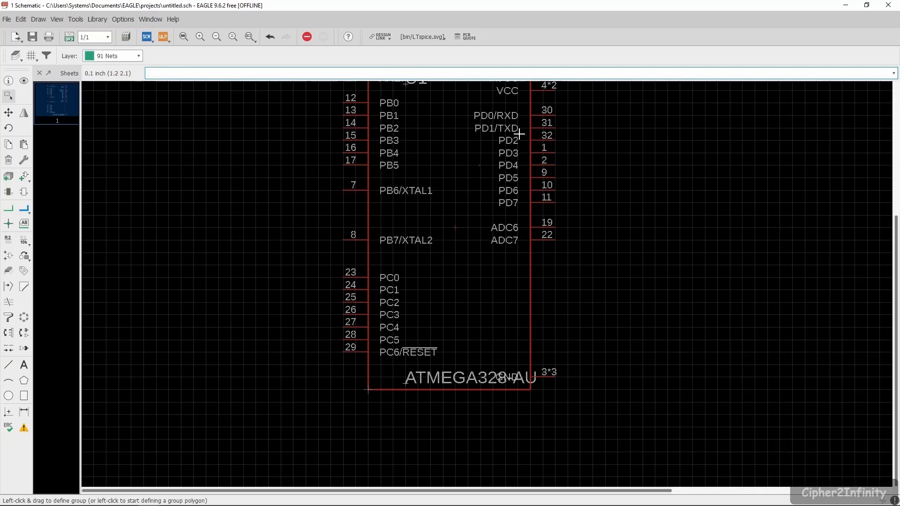
{"action": "scroll", "coordinate": [497, 216], "scroll_direction": "down", "scroll_amount": 2}
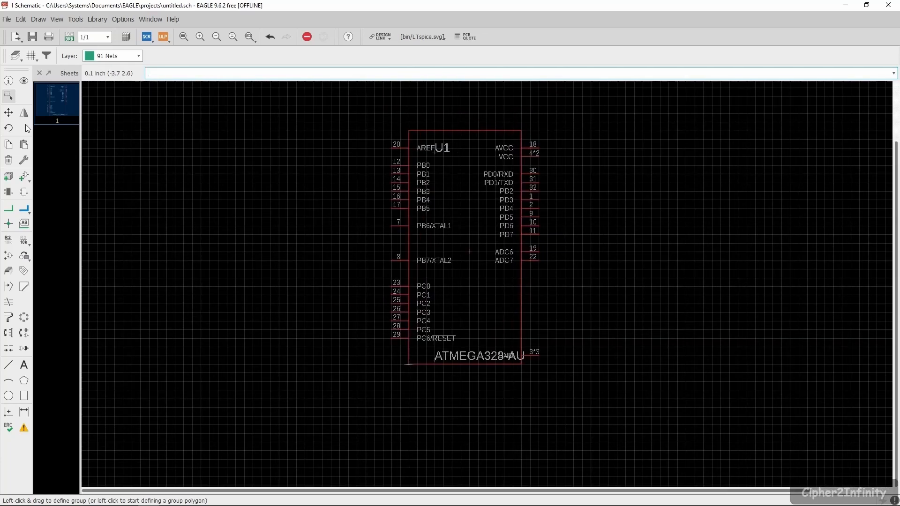
{"action": "left_click", "coordinate": [8, 112]}
{"action": "scroll", "coordinate": [406, 143], "scroll_direction": "up", "scroll_amount": 2}
{"action": "left_click", "coordinate": [506, 160]}
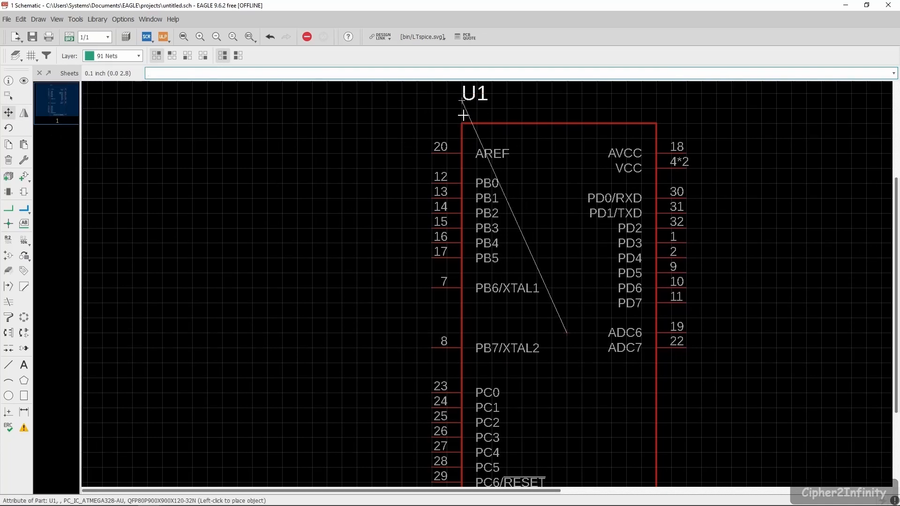
{"action": "scroll", "coordinate": [463, 118], "scroll_direction": "up", "scroll_amount": 1}
{"action": "scroll", "coordinate": [461, 139], "scroll_direction": "down", "scroll_amount": 1}
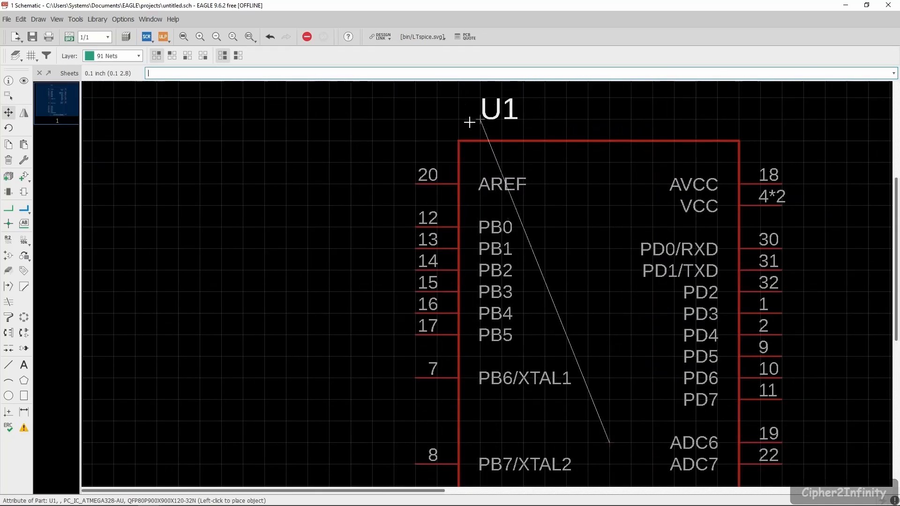
{"action": "left_click", "coordinate": [465, 124]}
Move U1's ATMEGA328-AU value text to just below the lower-left corner of the symbol body.
{"action": "scroll", "coordinate": [465, 124], "scroll_direction": "down", "scroll_amount": 2}
{"action": "scroll", "coordinate": [484, 345], "scroll_direction": "up", "scroll_amount": 1}
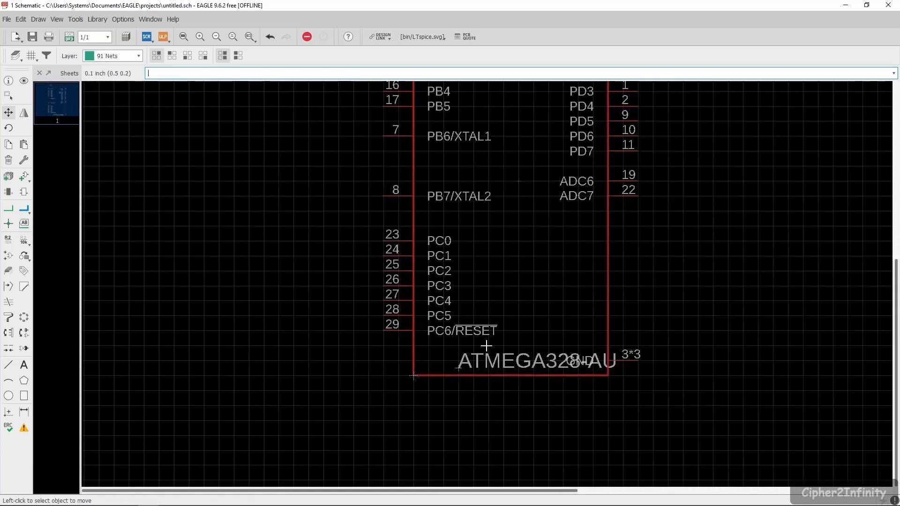
{"action": "left_click", "coordinate": [463, 368]}
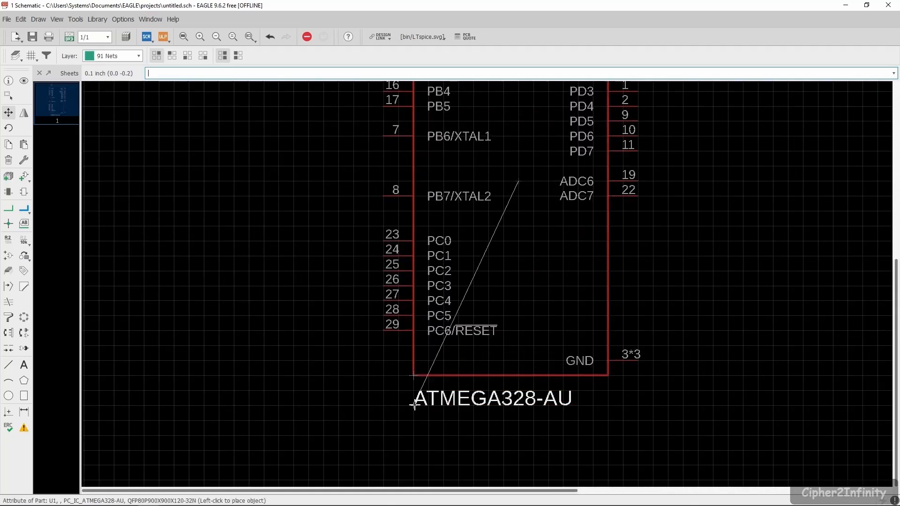
{"action": "left_click", "coordinate": [402, 420]}
{"action": "scroll", "coordinate": [448, 376], "scroll_direction": "down", "scroll_amount": 1}
{"action": "scroll", "coordinate": [449, 376], "scroll_direction": "down", "scroll_amount": 3}
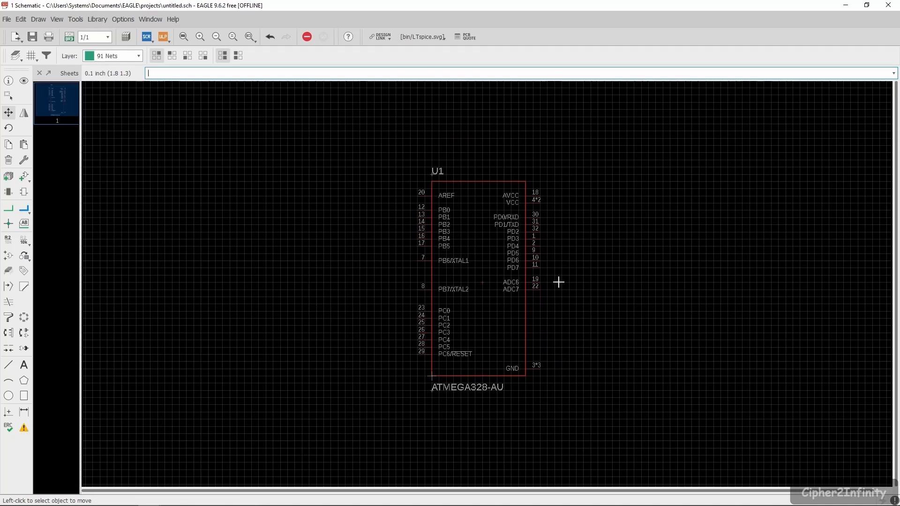
Create the board from the schematic and arrange the schematic and board windows side by side.
{"action": "scroll", "coordinate": [422, 261], "scroll_direction": "down", "scroll_amount": 1}
{"action": "scroll", "coordinate": [436, 253], "scroll_direction": "up", "scroll_amount": 1}
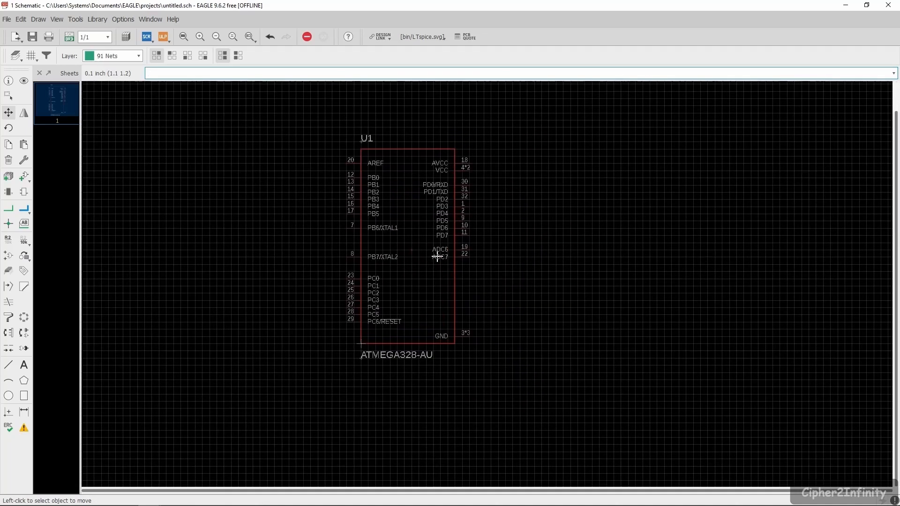
{"action": "scroll", "coordinate": [437, 249], "scroll_direction": "up", "scroll_amount": 1}
{"action": "scroll", "coordinate": [360, 274], "scroll_direction": "down", "scroll_amount": 2}
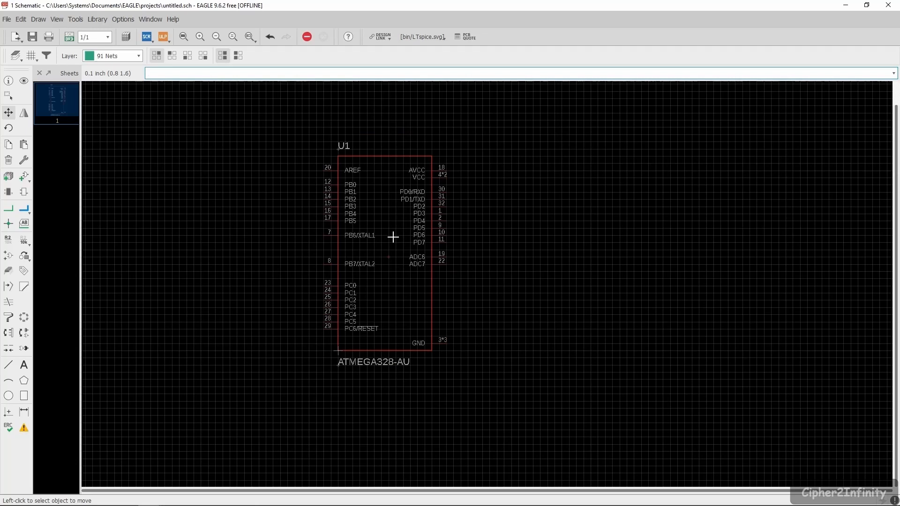
{"action": "left_click", "coordinate": [69, 37]}
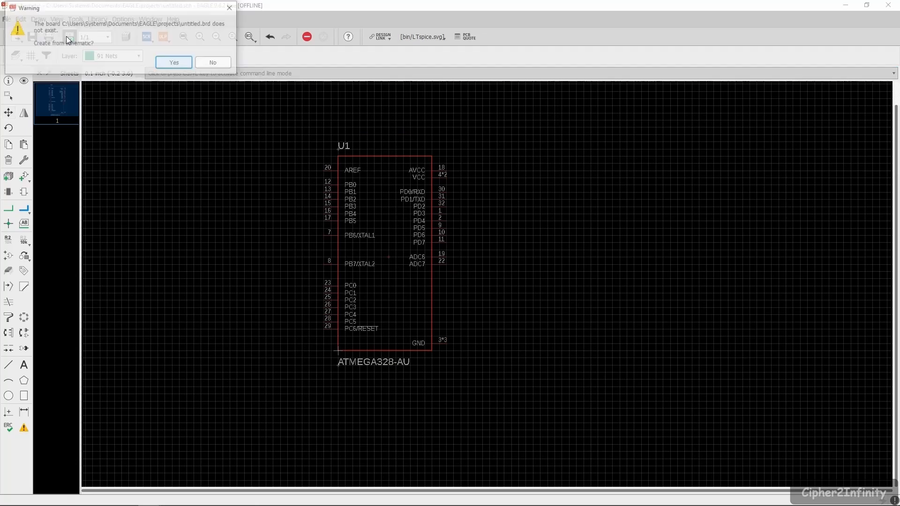
{"action": "left_click", "coordinate": [167, 65]}
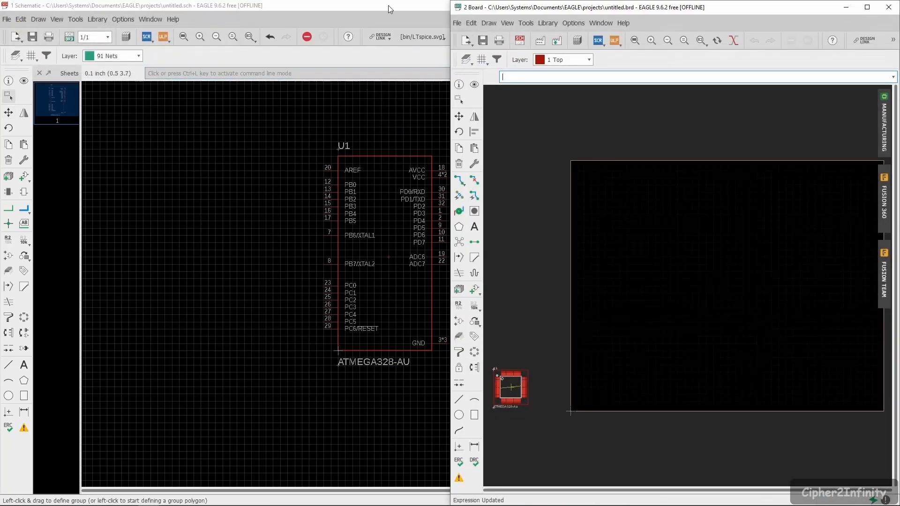
{"action": "left_click_drag", "start_coordinate": [389, 6], "coordinate": [0, 118]}
{"action": "left_click", "coordinate": [598, 118]}
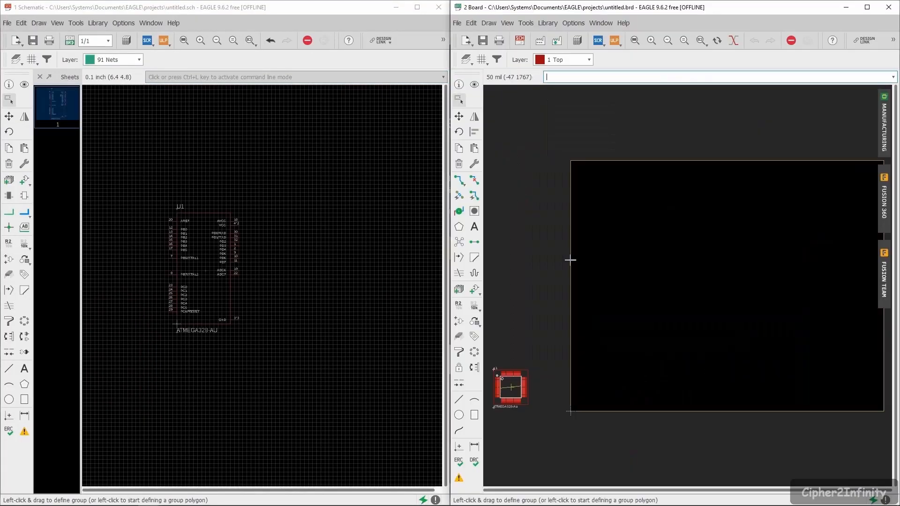
Move the U1 footprint inside the board outline, placing it at about 1400, 1600 mil.
{"action": "scroll", "coordinate": [654, 266], "scroll_direction": "down", "scroll_amount": 4}
{"action": "scroll", "coordinate": [621, 321], "scroll_direction": "up", "scroll_amount": 5}
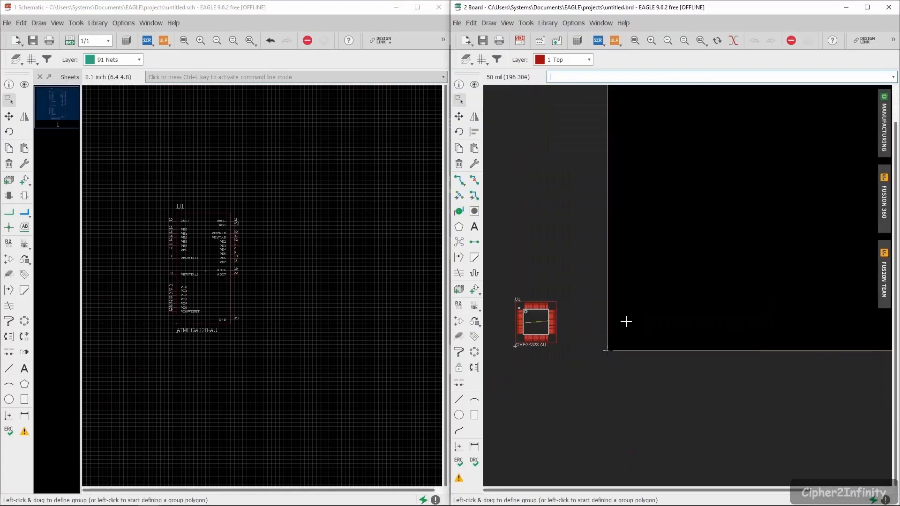
{"action": "left_click", "coordinate": [460, 117]}
{"action": "left_click", "coordinate": [538, 321]}
{"action": "scroll", "coordinate": [631, 281], "scroll_direction": "down", "scroll_amount": 2}
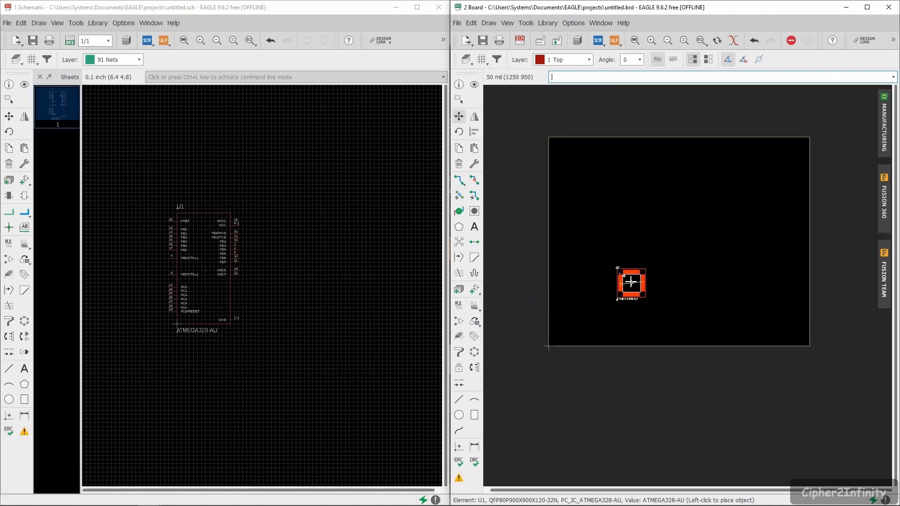
{"action": "scroll", "coordinate": [631, 281], "scroll_direction": "up", "scroll_amount": 4}
{"action": "scroll", "coordinate": [643, 231], "scroll_direction": "down", "scroll_amount": 2}
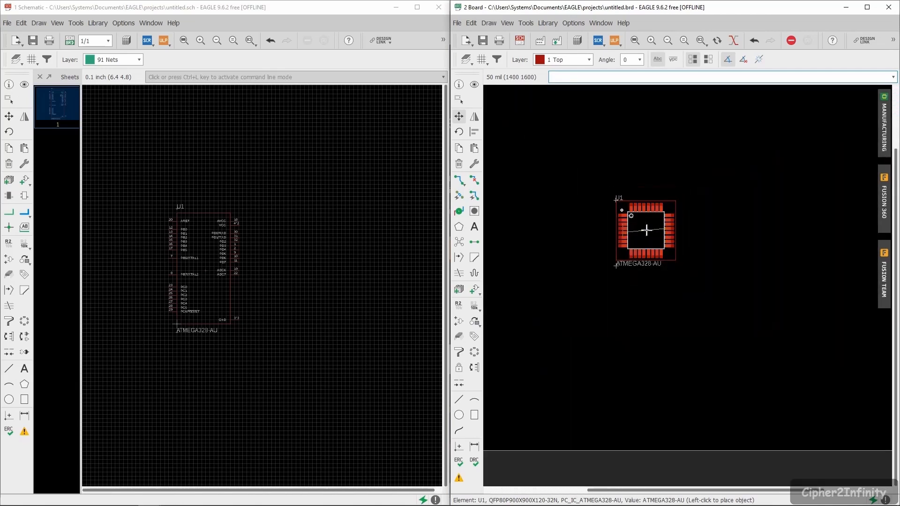
{"action": "left_click", "coordinate": [646, 230]}
Turn on the grid display for the board, keeping the line style.
{"action": "scroll", "coordinate": [647, 230], "scroll_direction": "down", "scroll_amount": 5}
{"action": "scroll", "coordinate": [647, 230], "scroll_direction": "up", "scroll_amount": 2}
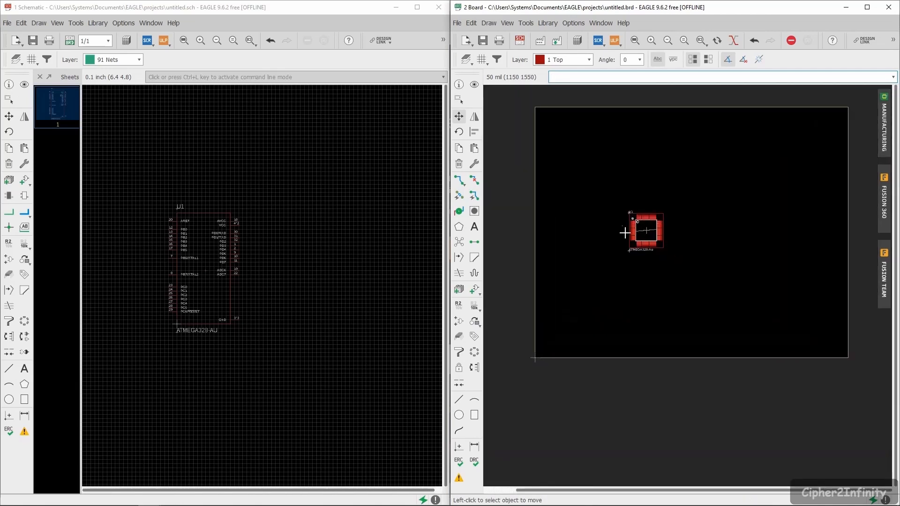
{"action": "scroll", "coordinate": [188, 279], "scroll_direction": "up", "scroll_amount": 3}
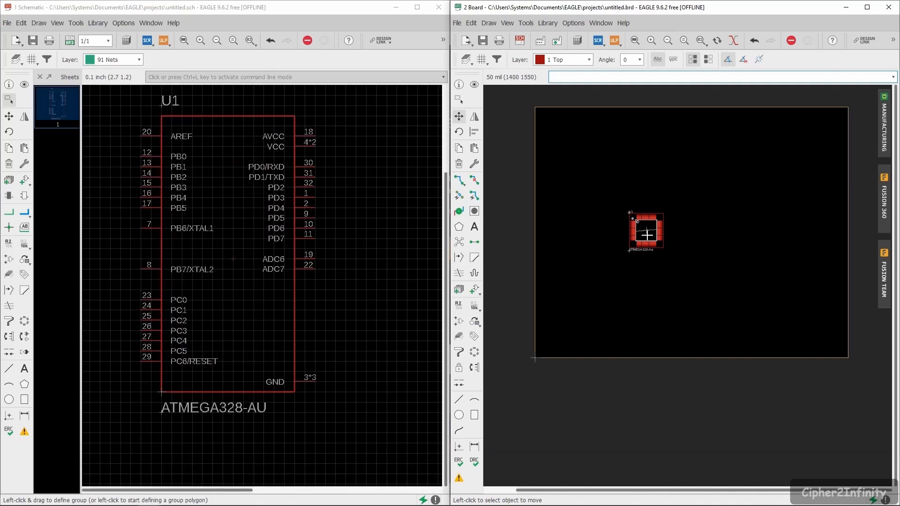
{"action": "scroll", "coordinate": [647, 234], "scroll_direction": "up", "scroll_amount": 3}
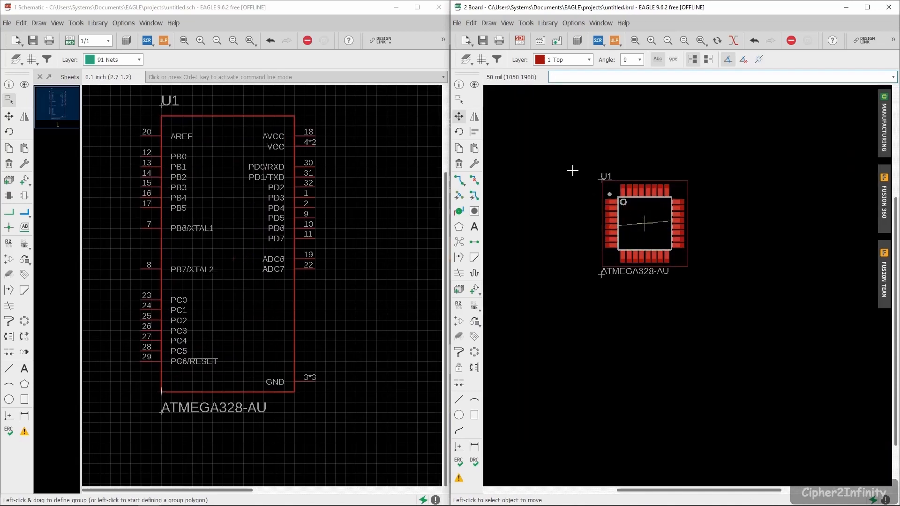
{"action": "left_click", "coordinate": [482, 59]}
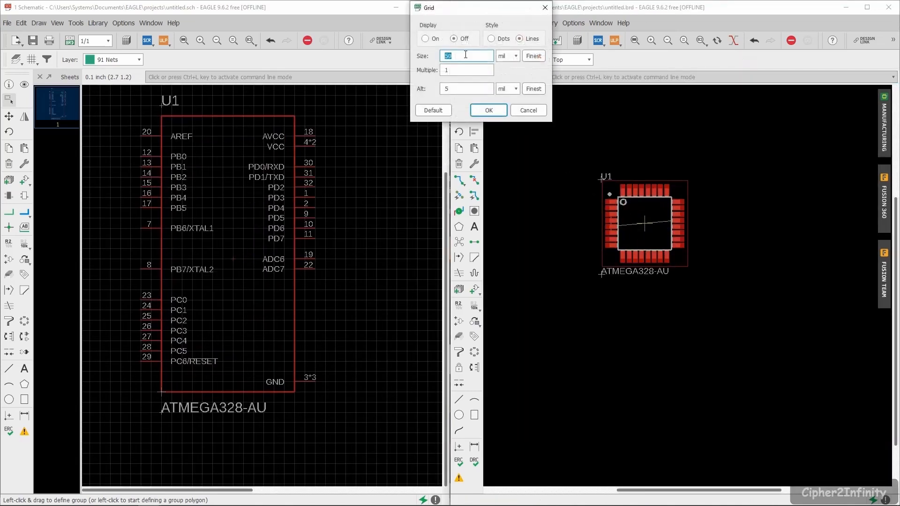
{"action": "left_click", "coordinate": [426, 39]}
{"action": "left_click", "coordinate": [488, 111]}
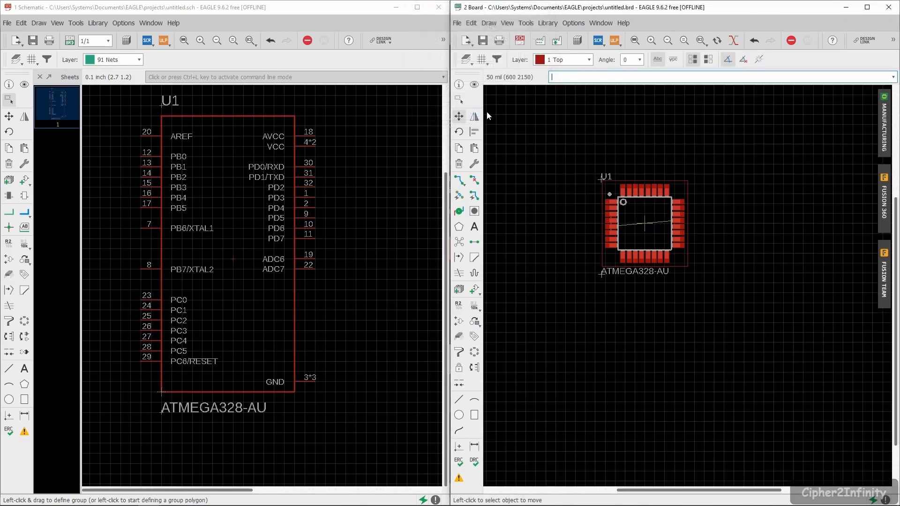
Examine the U1 footprint on the board, checking its pad numbers, power net labels and pin 1 marker.
{"action": "scroll", "coordinate": [654, 228], "scroll_direction": "up", "scroll_amount": 2}
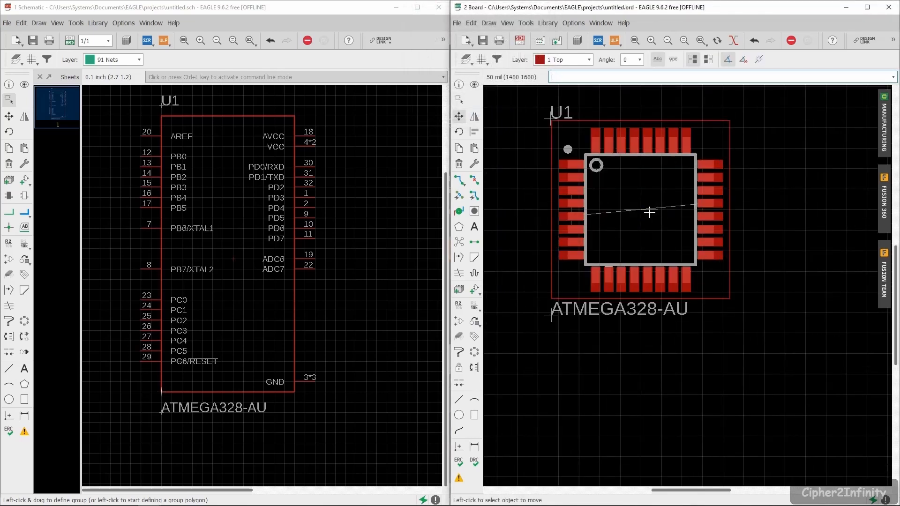
{"action": "scroll", "coordinate": [659, 196], "scroll_direction": "up", "scroll_amount": 2}
{"action": "scroll", "coordinate": [635, 190], "scroll_direction": "down", "scroll_amount": 2}
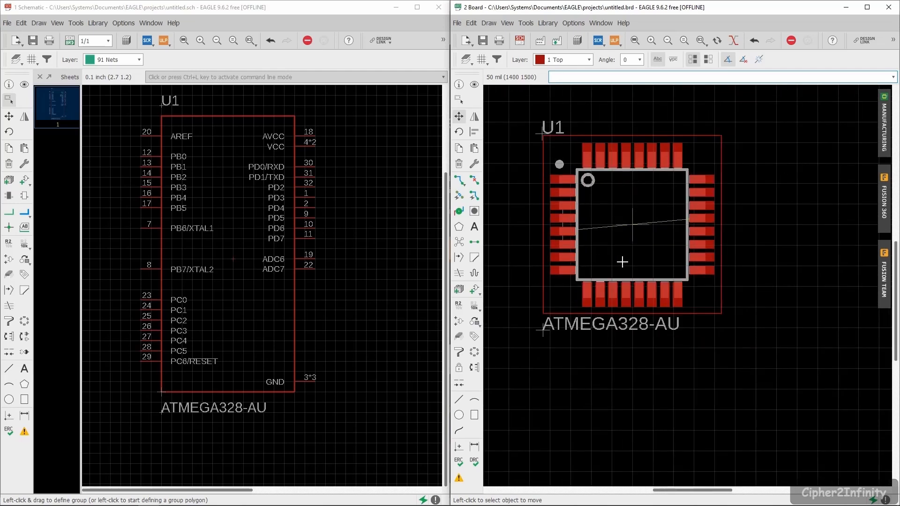
{"action": "scroll", "coordinate": [595, 194], "scroll_direction": "up", "scroll_amount": 1}
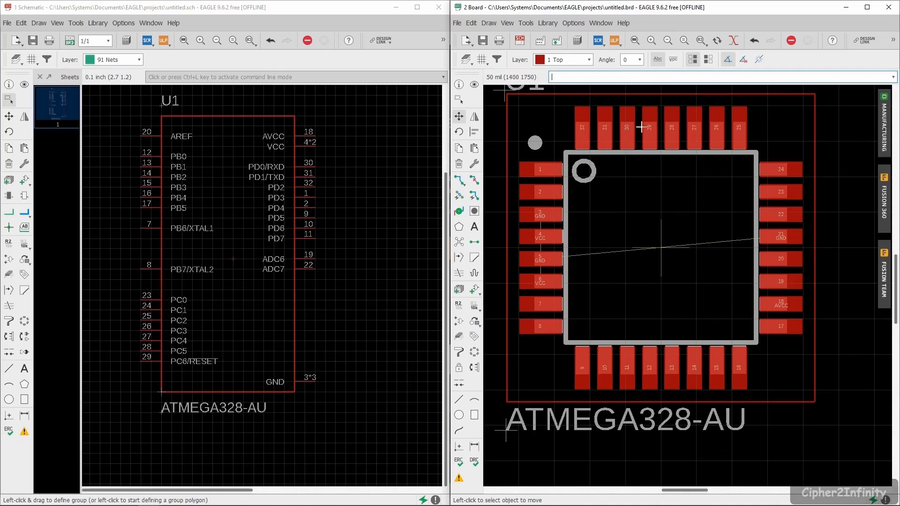
{"action": "scroll", "coordinate": [600, 213], "scroll_direction": "down", "scroll_amount": 1}
{"action": "scroll", "coordinate": [615, 212], "scroll_direction": "up", "scroll_amount": 1}
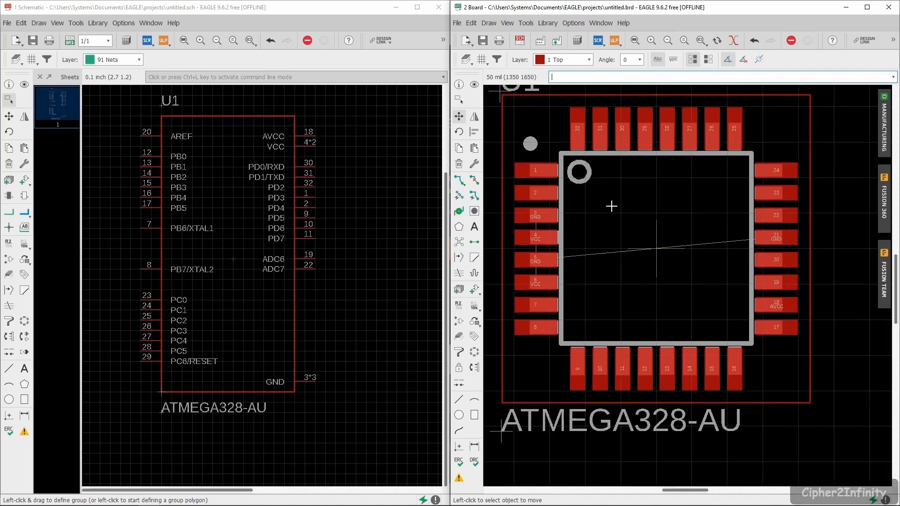
Open the manufacturing preview, enlarge it and examine U1's pads, silkscreen outline and pin 1 markers on the top side, closing it when done.
{"action": "left_click", "coordinate": [882, 126]}
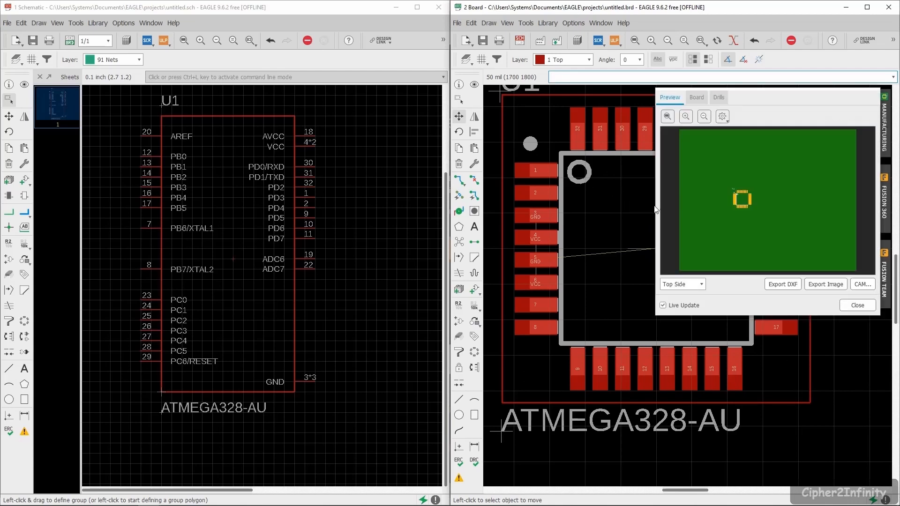
{"action": "left_click_drag", "start_coordinate": [656, 210], "coordinate": [101, 226]}
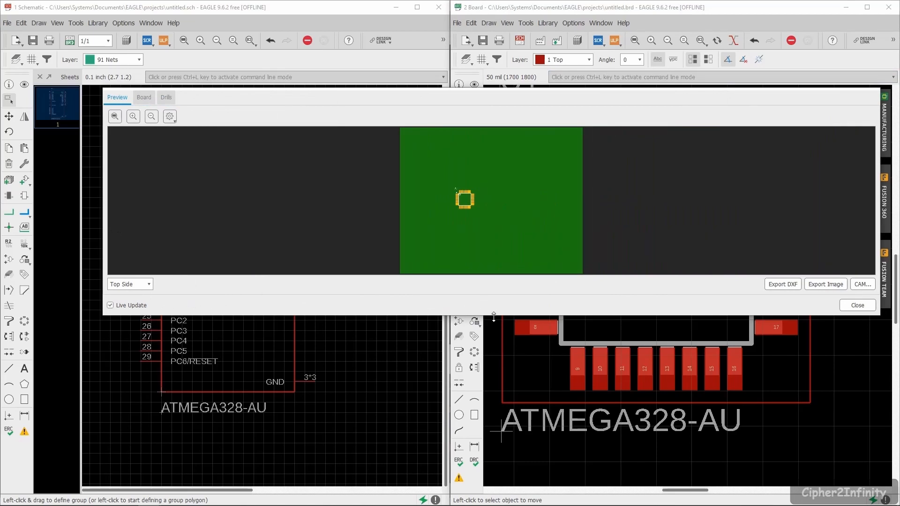
{"action": "left_click_drag", "start_coordinate": [494, 317], "coordinate": [492, 481]}
{"action": "scroll", "coordinate": [422, 318], "scroll_direction": "up", "scroll_amount": 2}
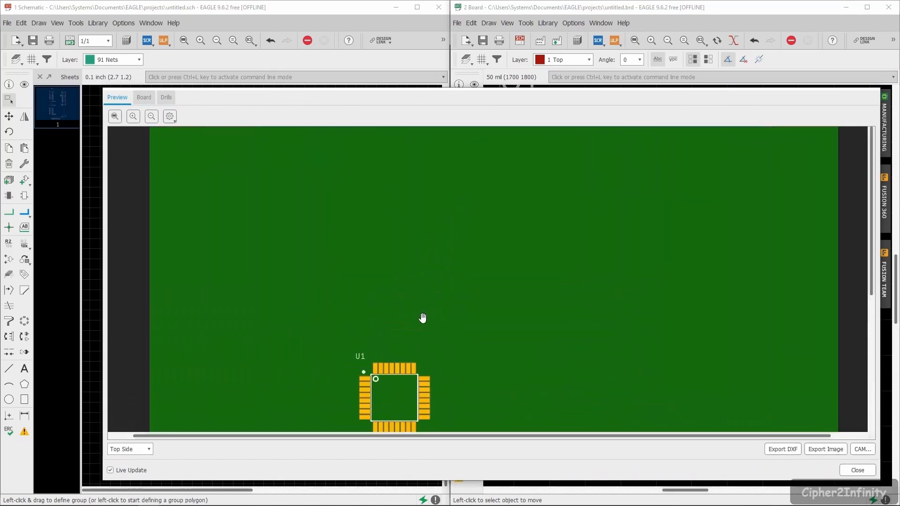
{"action": "left_click_drag", "start_coordinate": [425, 363], "coordinate": [494, 207]}
{"action": "scroll", "coordinate": [412, 271], "scroll_direction": "up", "scroll_amount": 3}
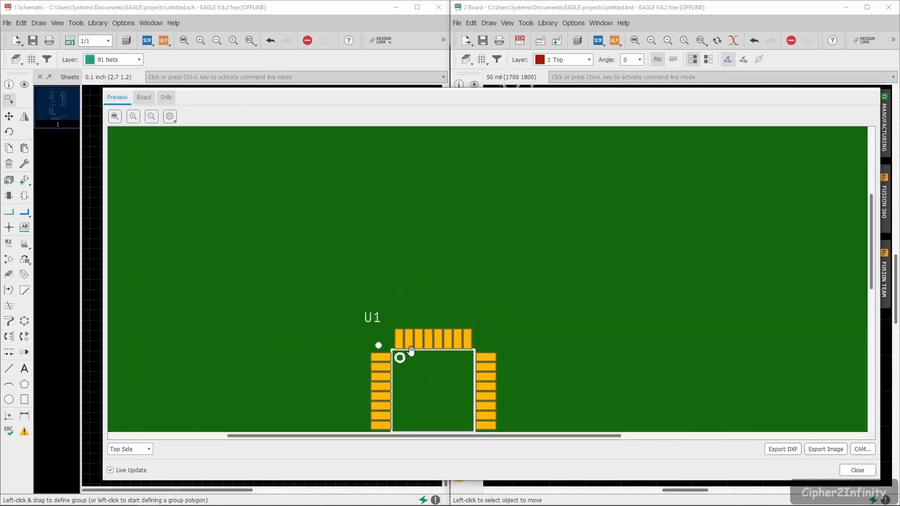
{"action": "left_click_drag", "start_coordinate": [411, 351], "coordinate": [423, 229]}
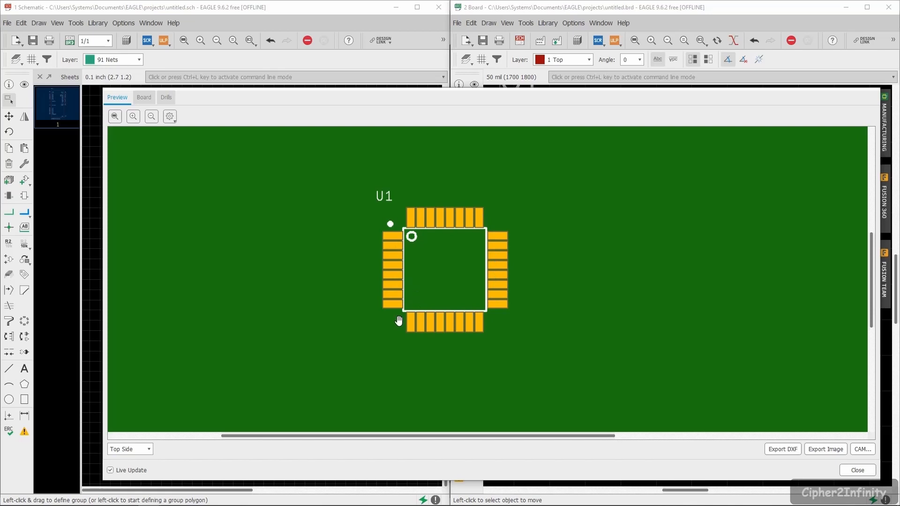
{"action": "left_click_drag", "start_coordinate": [399, 322], "coordinate": [390, 302]}
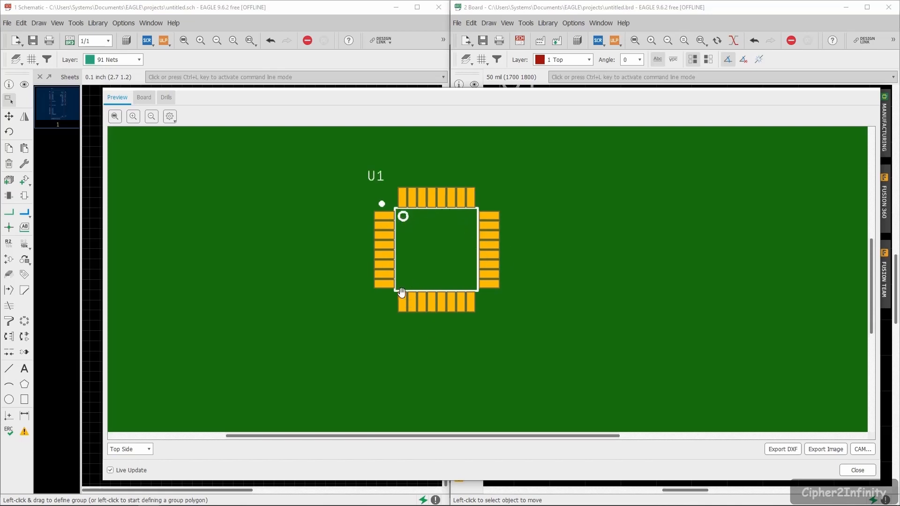
{"action": "left_click_drag", "start_coordinate": [563, 106], "coordinate": [552, 62]}
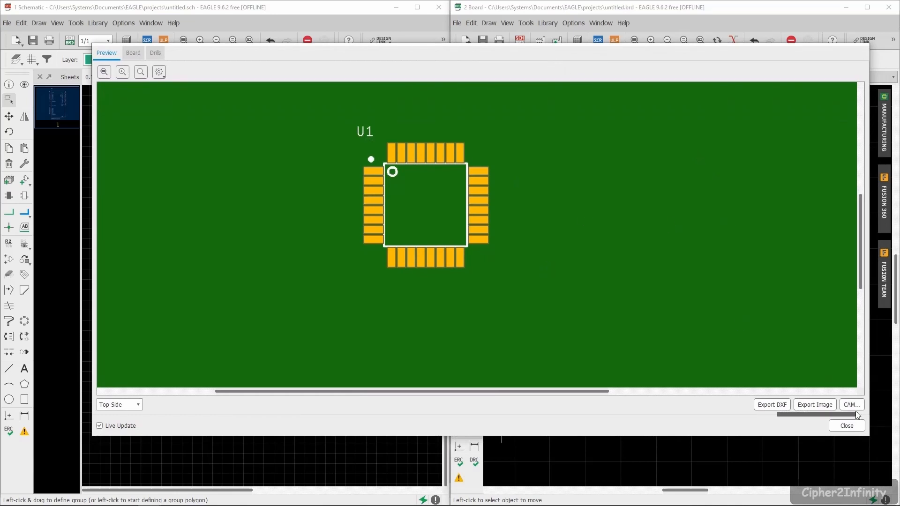
{"action": "left_click", "coordinate": [844, 426]}
Compare the pin names and numbers on the U1 schematic symbol with the pads of its board footprint.
{"action": "scroll", "coordinate": [703, 307], "scroll_direction": "down", "scroll_amount": 1}
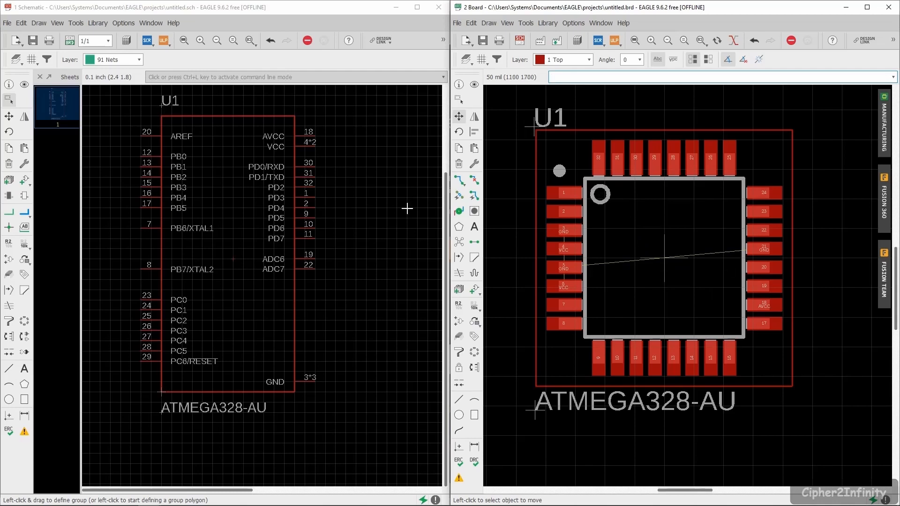
{"action": "scroll", "coordinate": [337, 175], "scroll_direction": "down", "scroll_amount": 1}
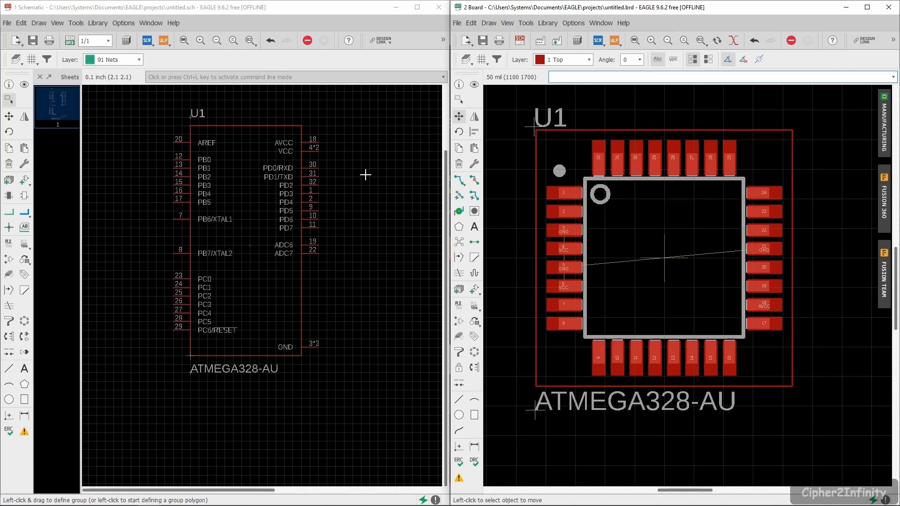
{"action": "scroll", "coordinate": [232, 187], "scroll_direction": "up", "scroll_amount": 1}
{"action": "scroll", "coordinate": [230, 187], "scroll_direction": "down", "scroll_amount": 1}
{"action": "scroll", "coordinate": [234, 192], "scroll_direction": "up", "scroll_amount": 1}
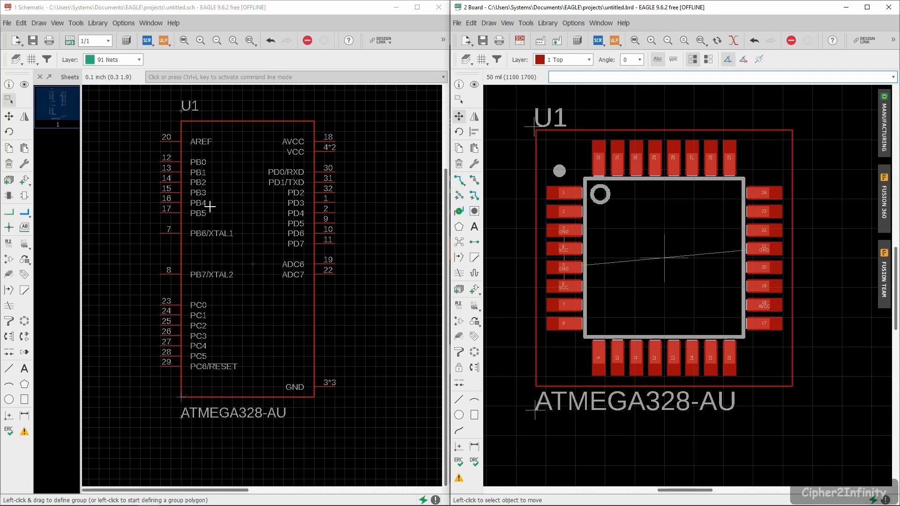
{"action": "scroll", "coordinate": [209, 206], "scroll_direction": "down", "scroll_amount": 2}
{"action": "scroll", "coordinate": [239, 249], "scroll_direction": "up", "scroll_amount": 2}
{"action": "scroll", "coordinate": [240, 237], "scroll_direction": "down", "scroll_amount": 1}
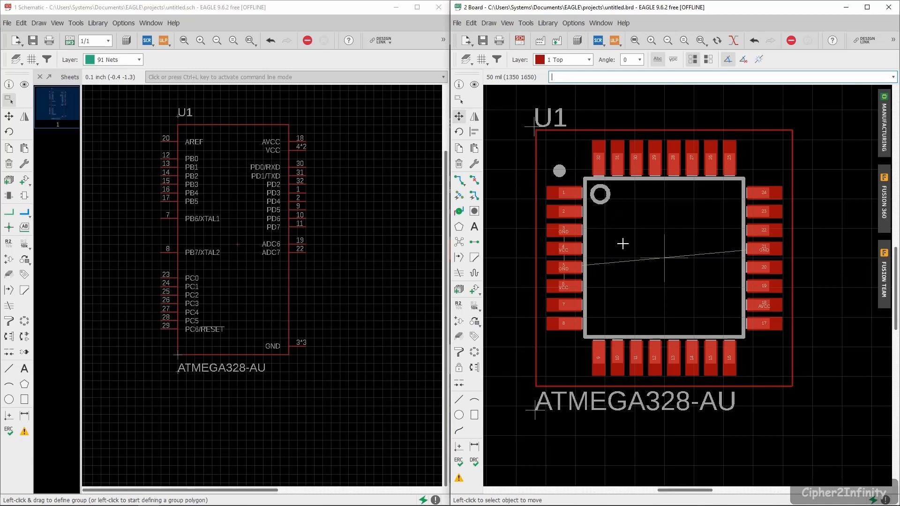
Maximize the board window and set its grid size to 0.001 inch.
{"action": "left_click", "coordinate": [868, 7]}
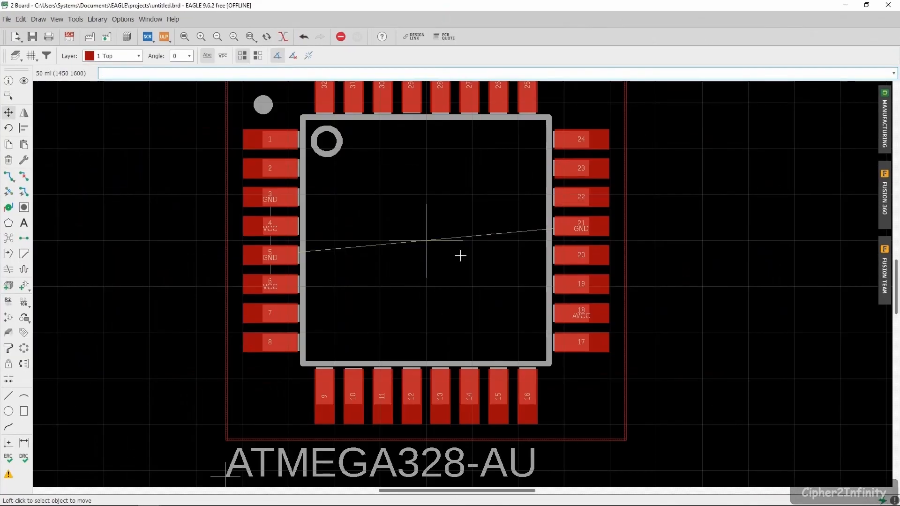
{"action": "left_click", "coordinate": [32, 55]}
{"action": "left_click", "coordinate": [101, 56]}
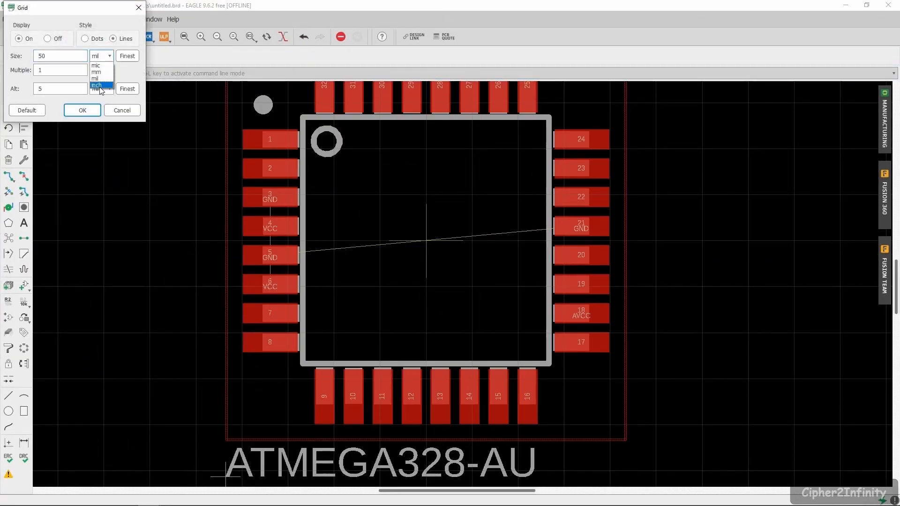
{"action": "left_click", "coordinate": [99, 86]}
{"action": "left_click_drag", "start_coordinate": [65, 58], "coordinate": [13, 54]}
{"action": "left_click", "coordinate": [51, 57]}
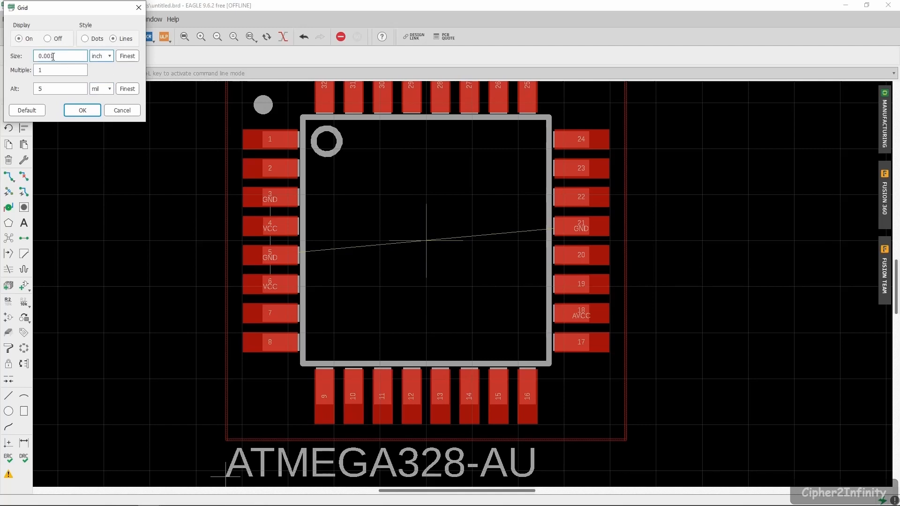
{"action": "left_click", "coordinate": [83, 111]}
{"action": "scroll", "coordinate": [345, 118], "scroll_direction": "up", "scroll_amount": 3}
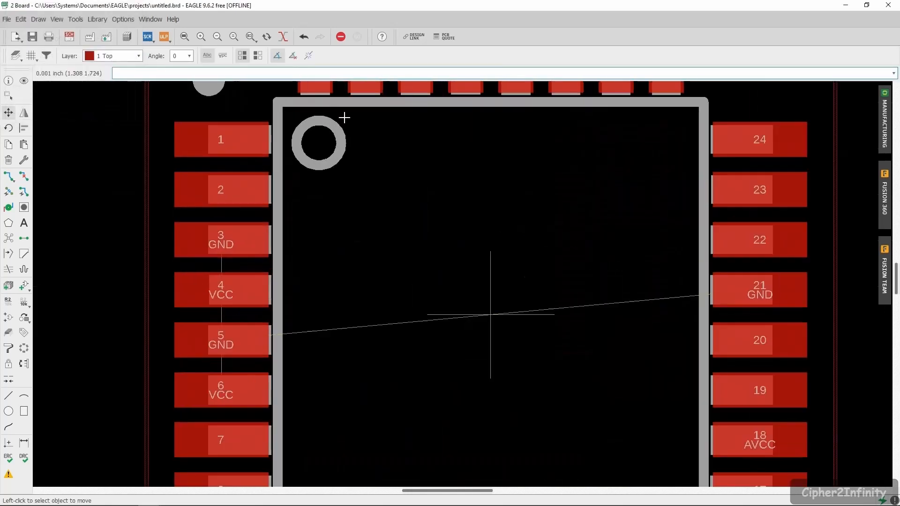
{"action": "scroll", "coordinate": [345, 118], "scroll_direction": "up", "scroll_amount": 2}
{"action": "scroll", "coordinate": [345, 192], "scroll_direction": "down", "scroll_amount": 2}
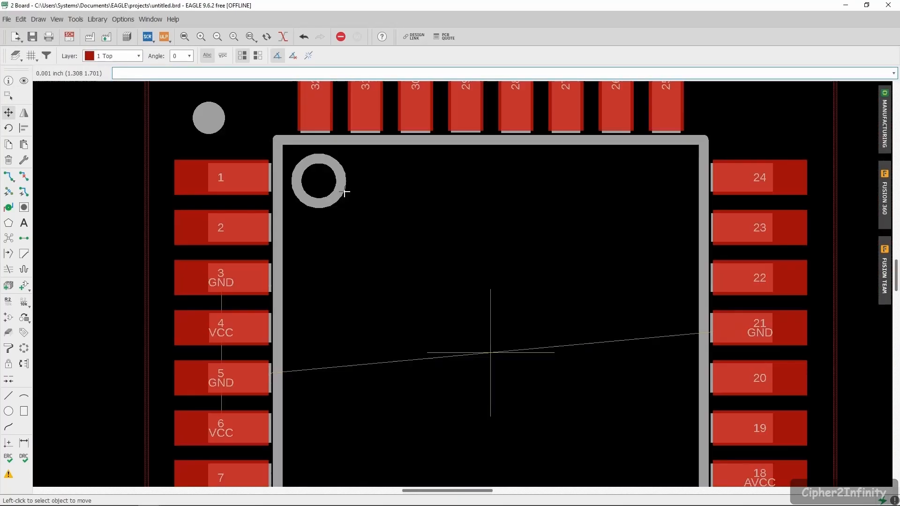
Set the board's grid size to 0.005 inch.
{"action": "left_click", "coordinate": [37, 59]}
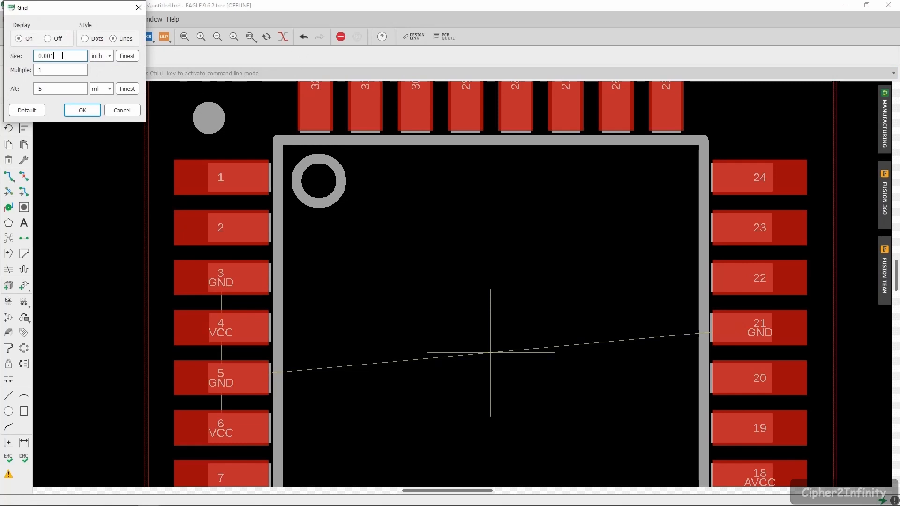
{"action": "type", "text": "5"}
{"action": "left_click", "coordinate": [82, 110]}
{"action": "scroll", "coordinate": [354, 148], "scroll_direction": "up", "scroll_amount": 2}
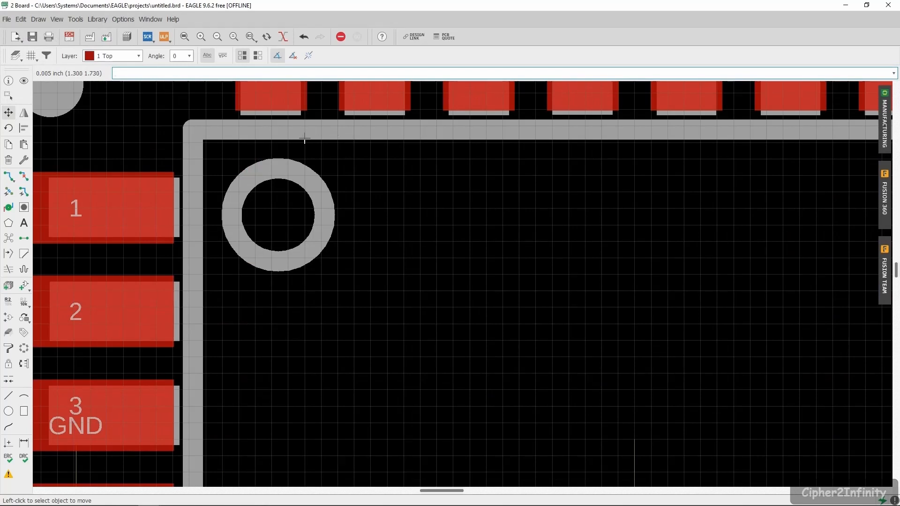
{"action": "scroll", "coordinate": [277, 126], "scroll_direction": "down", "scroll_amount": 3}
{"action": "scroll", "coordinate": [308, 131], "scroll_direction": "down", "scroll_amount": 2}
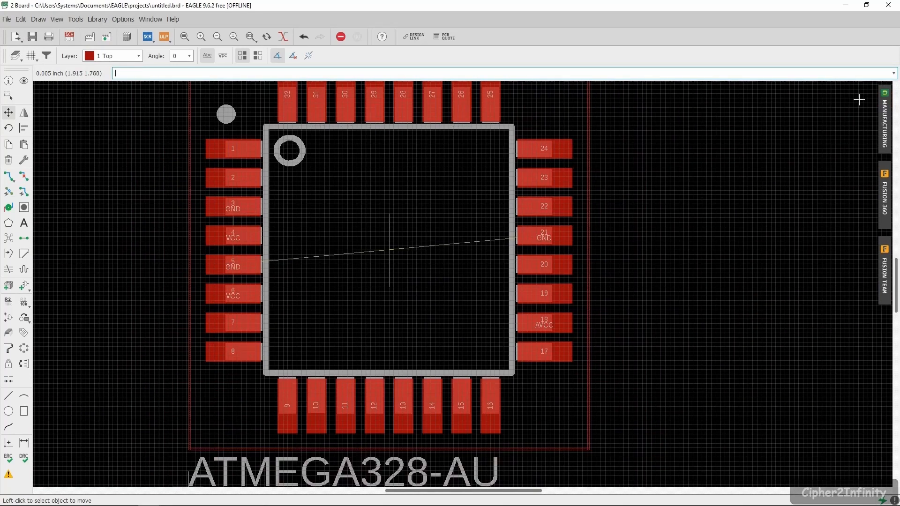
Check U1's silkscreen outline and pin 1 dot once more in the manufacturing preview, then close it.
{"action": "left_click", "coordinate": [885, 119]}
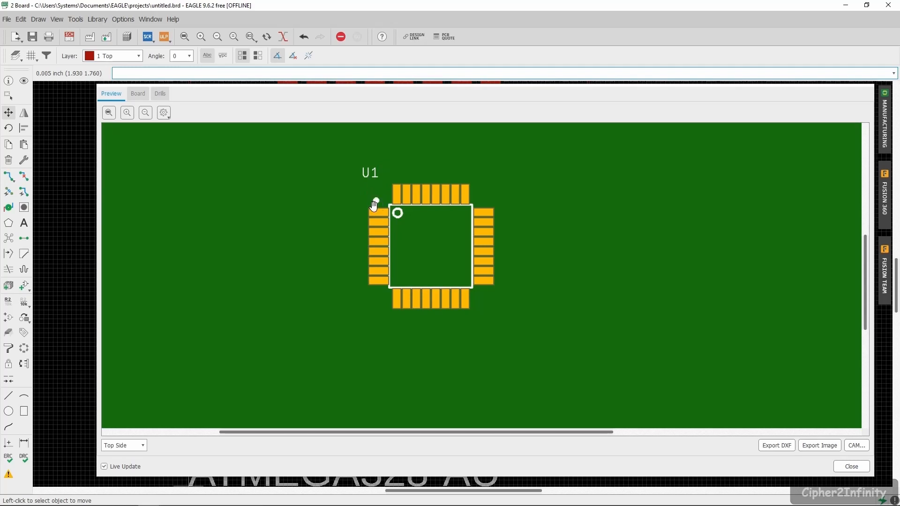
{"action": "left_click", "coordinate": [851, 467]}
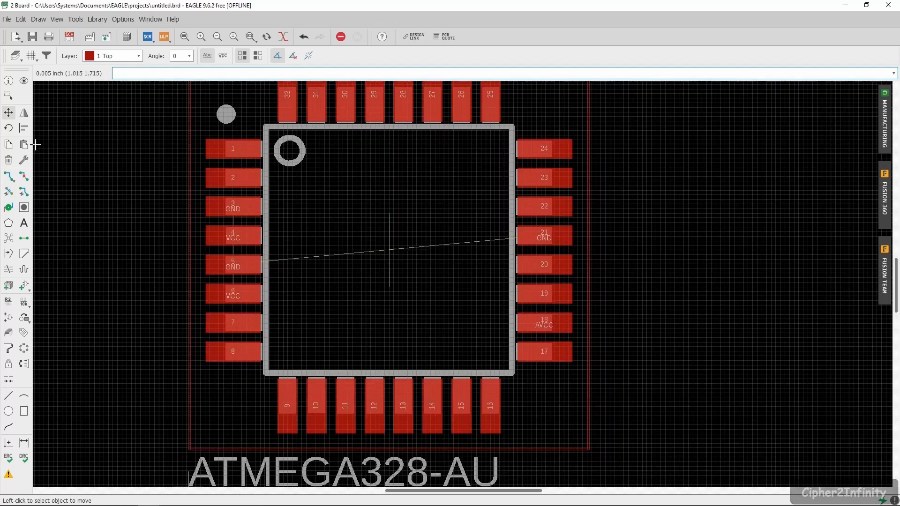
Open U1's footprint from the board in the library editor.
{"action": "left_click", "coordinate": [8, 160]}
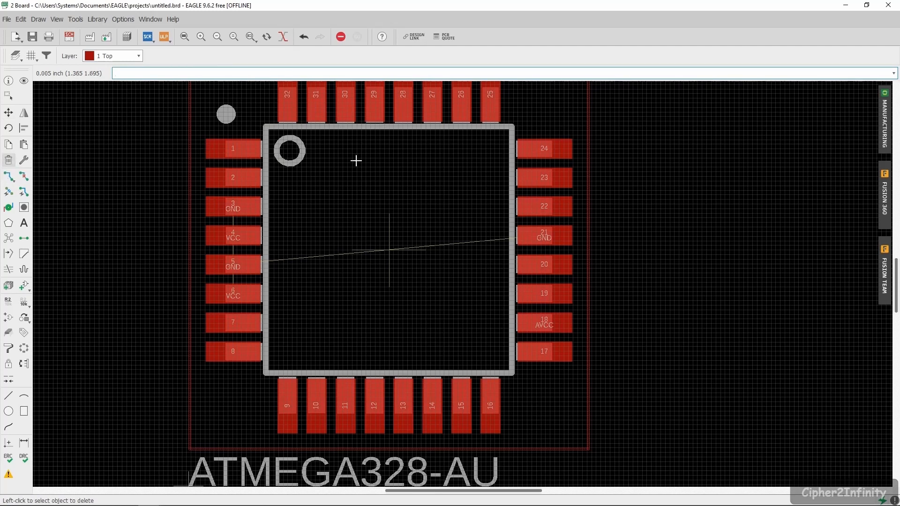
{"action": "scroll", "coordinate": [419, 215], "scroll_direction": "down", "scroll_amount": 3}
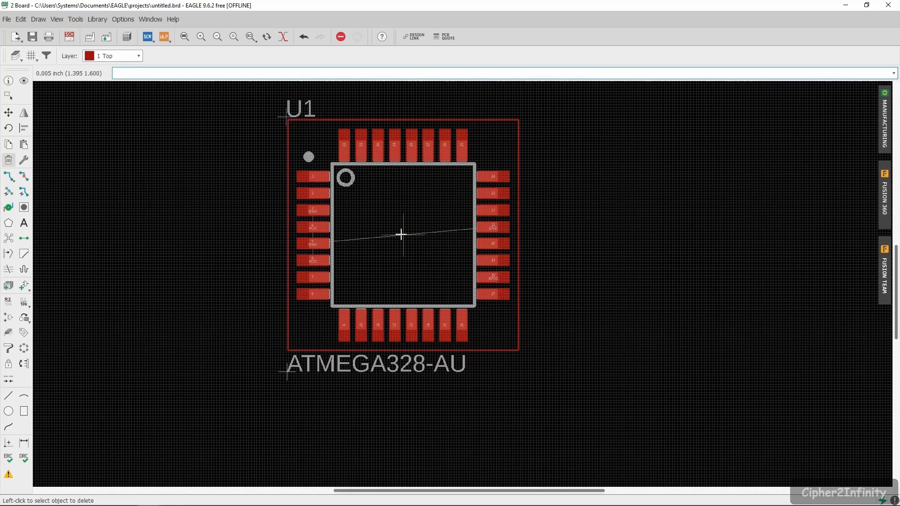
{"action": "scroll", "coordinate": [403, 234], "scroll_direction": "up", "scroll_amount": 3}
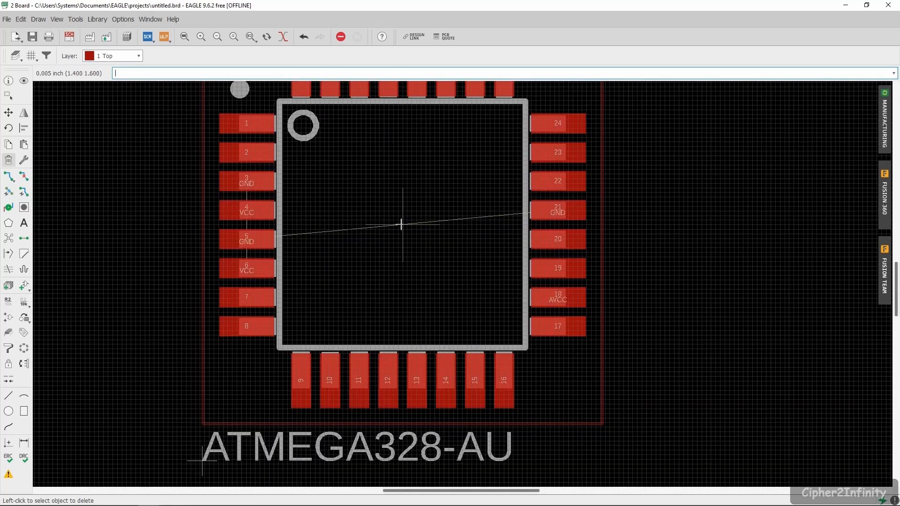
{"action": "right_click", "coordinate": [402, 224]}
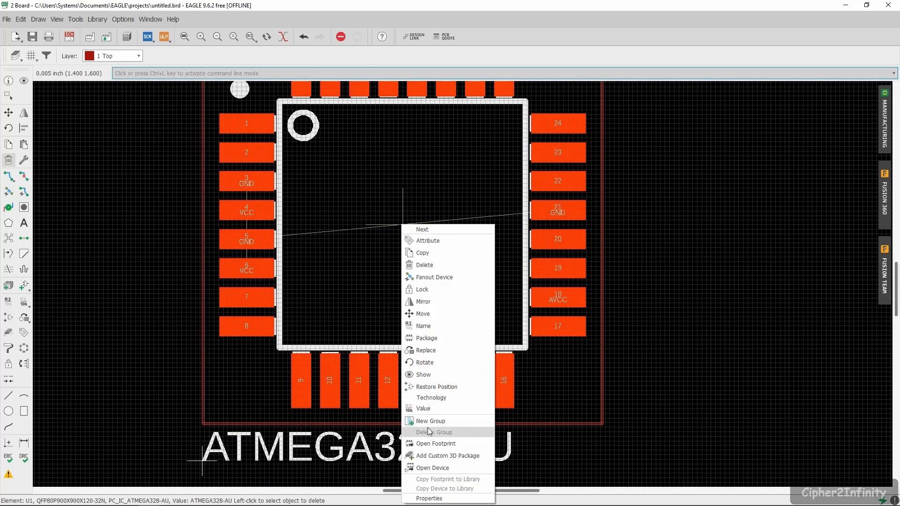
{"action": "left_click", "coordinate": [436, 444]}
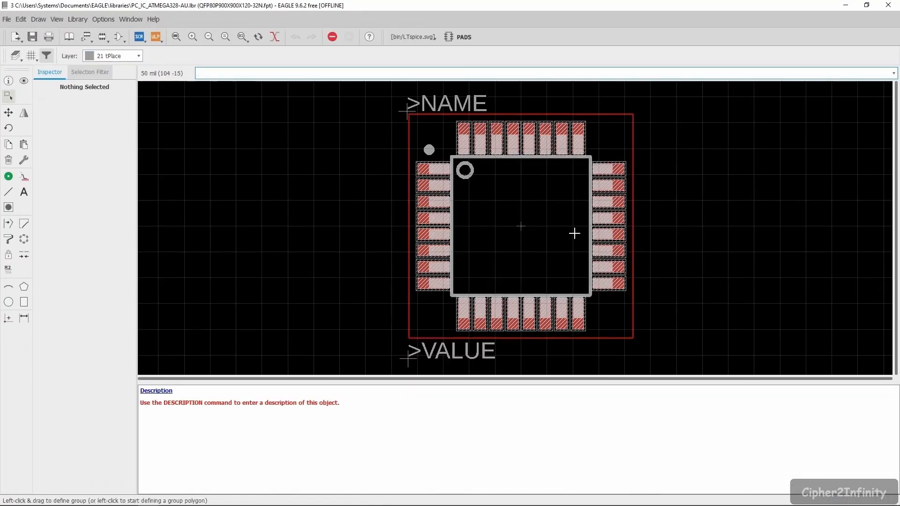
Set the footprint editor's grid size to 0.005 inch.
{"action": "scroll", "coordinate": [575, 233], "scroll_direction": "up", "scroll_amount": 1}
{"action": "left_click", "coordinate": [31, 56]}
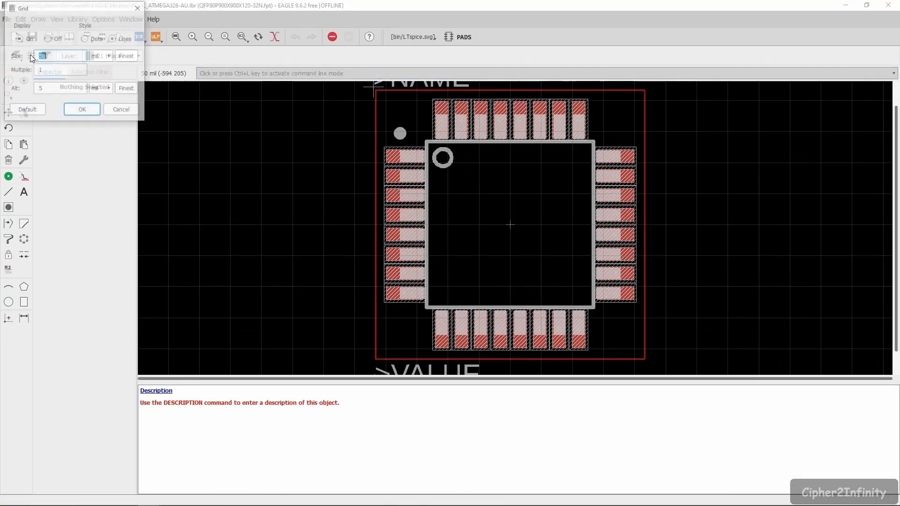
{"action": "left_click", "coordinate": [101, 56]}
{"action": "left_click", "coordinate": [98, 87]}
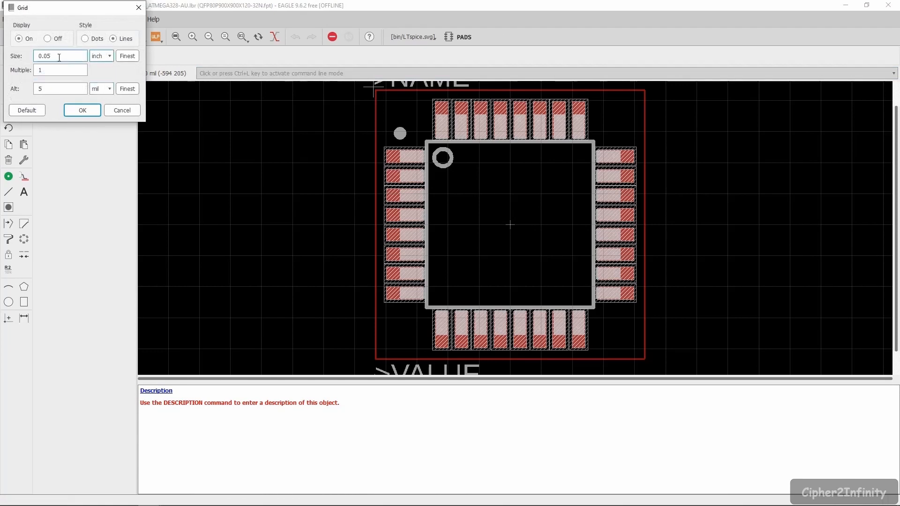
{"action": "left_click", "coordinate": [59, 57]}
{"action": "left_click", "coordinate": [89, 111]}
{"action": "scroll", "coordinate": [510, 141], "scroll_direction": "up", "scroll_amount": 3}
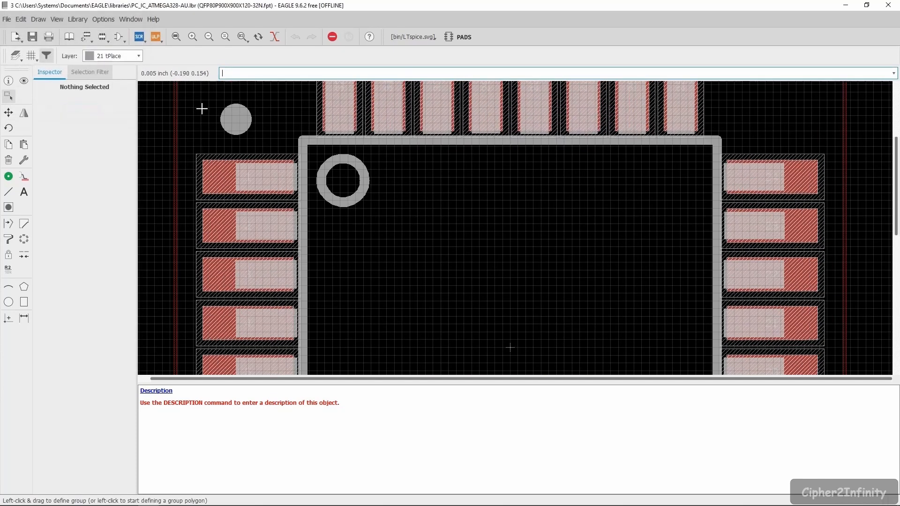
Delete the four silkscreen lines forming the square body outline inside the footprint's pads.
{"action": "left_click", "coordinate": [8, 160]}
{"action": "scroll", "coordinate": [344, 148], "scroll_direction": "up", "scroll_amount": 1}
{"action": "left_click", "coordinate": [353, 140]}
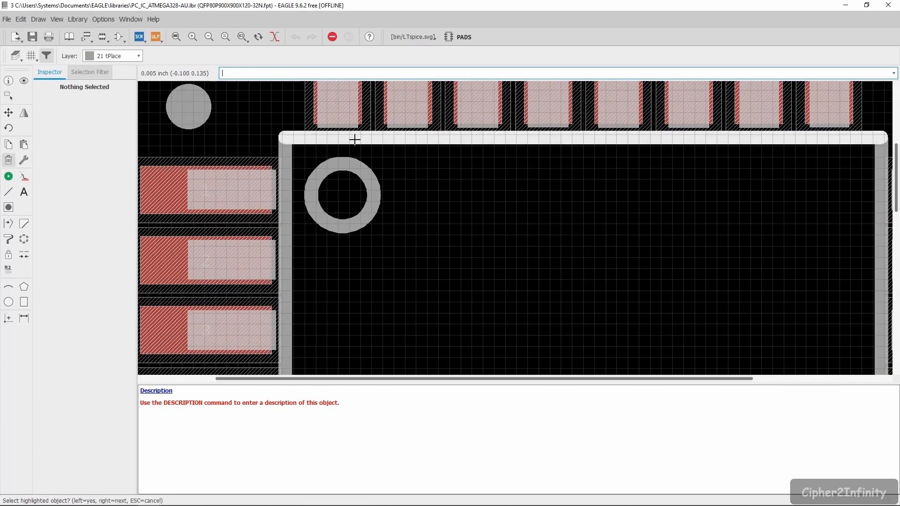
{"action": "left_click", "coordinate": [333, 141]}
{"action": "left_click", "coordinate": [288, 167]}
{"action": "left_click", "coordinate": [287, 168]}
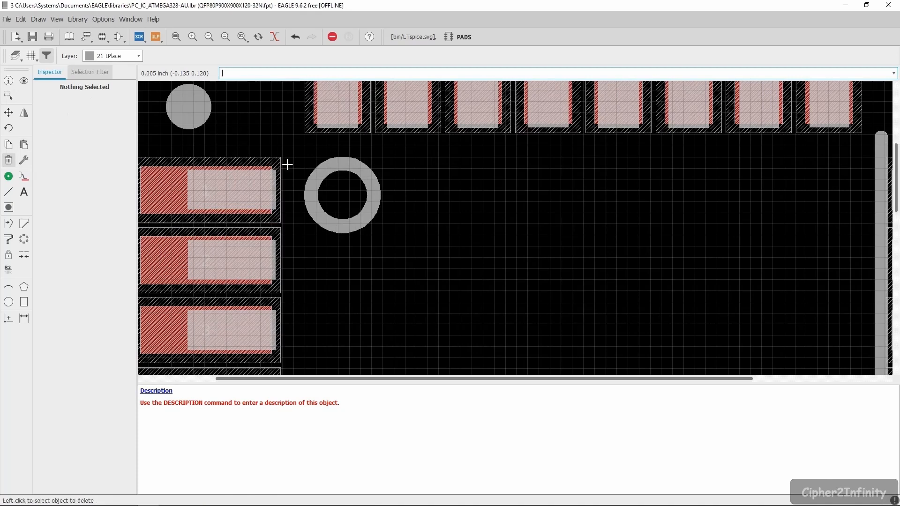
{"action": "scroll", "coordinate": [338, 123], "scroll_direction": "down", "scroll_amount": 5}
{"action": "scroll", "coordinate": [394, 270], "scroll_direction": "up", "scroll_amount": 2}
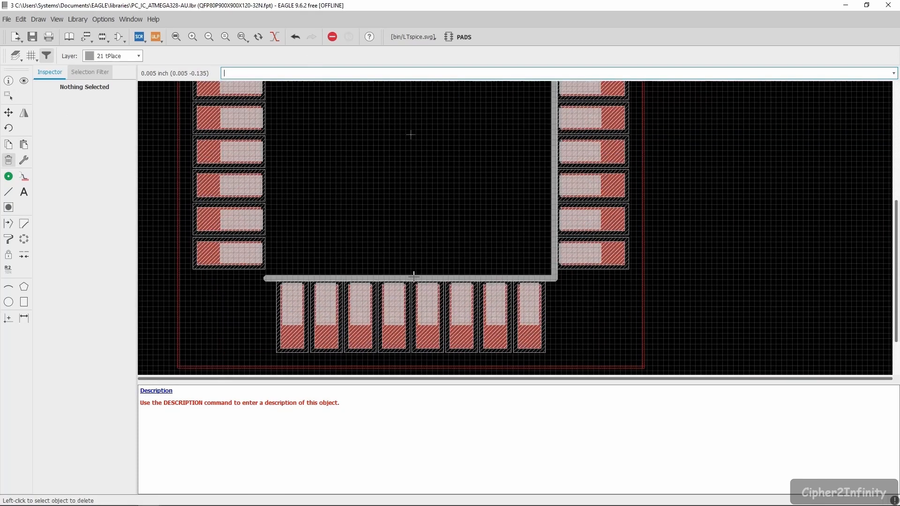
{"action": "left_click", "coordinate": [553, 233]}
{"action": "left_click", "coordinate": [554, 232]}
{"action": "scroll", "coordinate": [553, 232], "scroll_direction": "down", "scroll_amount": 2}
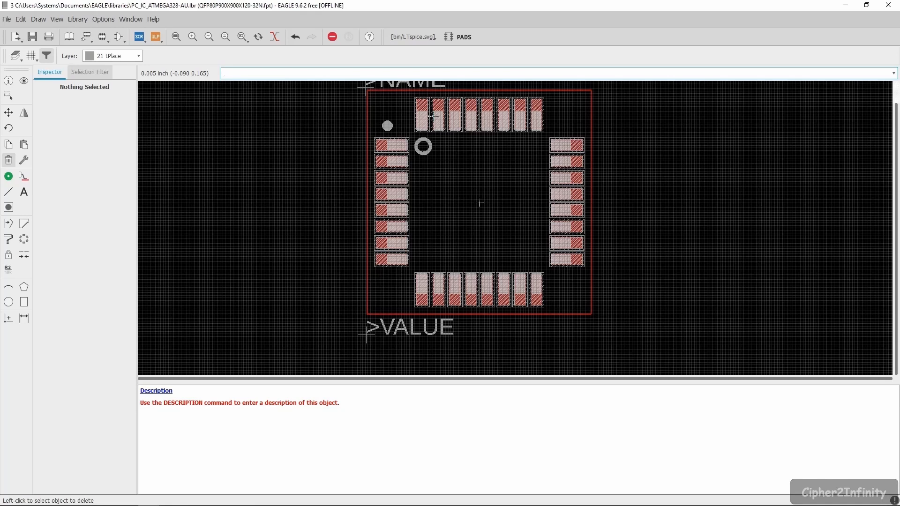
Switch the footprint editor's grid unit from inches to millimetres, keeping the Line command active on layer 21 tPlace.
{"action": "left_click", "coordinate": [9, 192]}
{"action": "scroll", "coordinate": [381, 105], "scroll_direction": "up", "scroll_amount": 1}
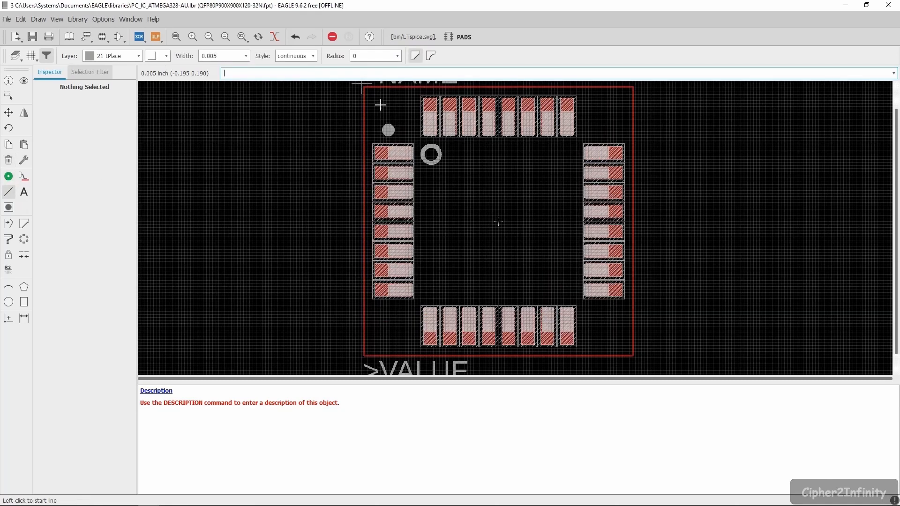
{"action": "scroll", "coordinate": [417, 156], "scroll_direction": "up", "scroll_amount": 3}
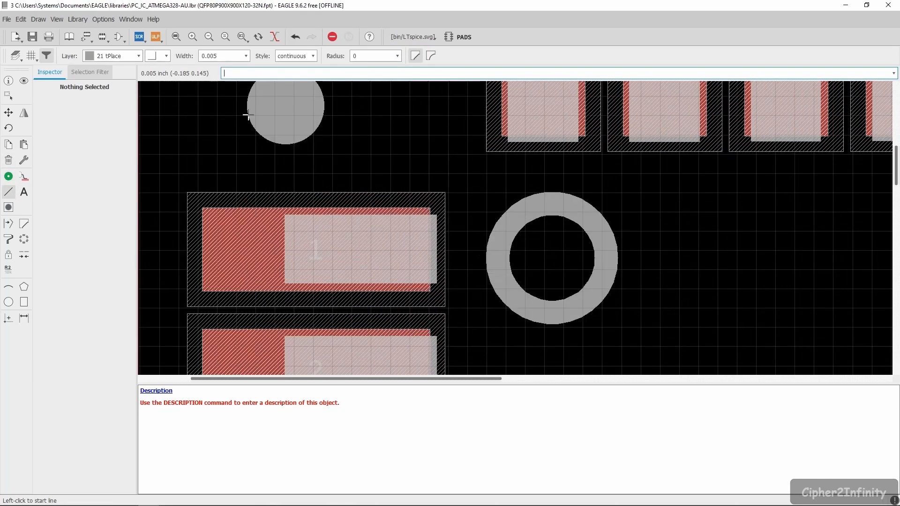
{"action": "scroll", "coordinate": [356, 167], "scroll_direction": "down", "scroll_amount": 2}
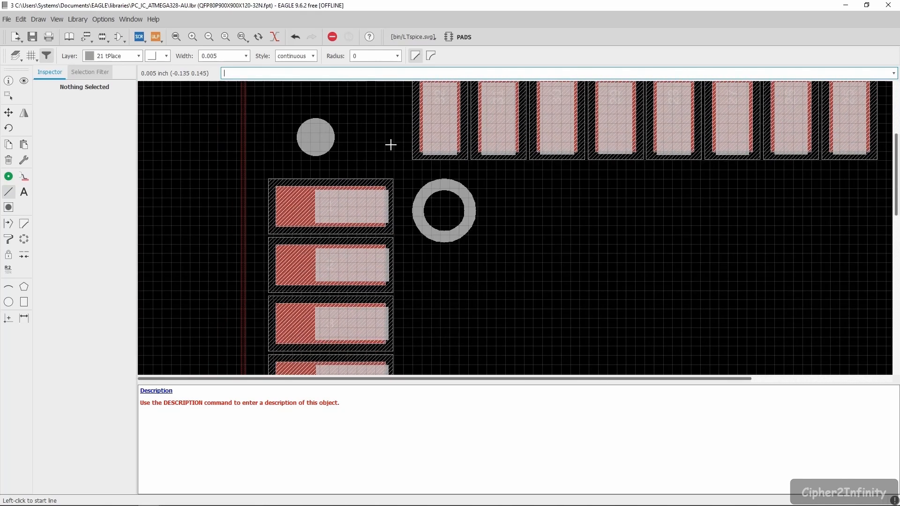
{"action": "left_click", "coordinate": [8, 194]}
{"action": "scroll", "coordinate": [308, 159], "scroll_direction": "down", "scroll_amount": 3}
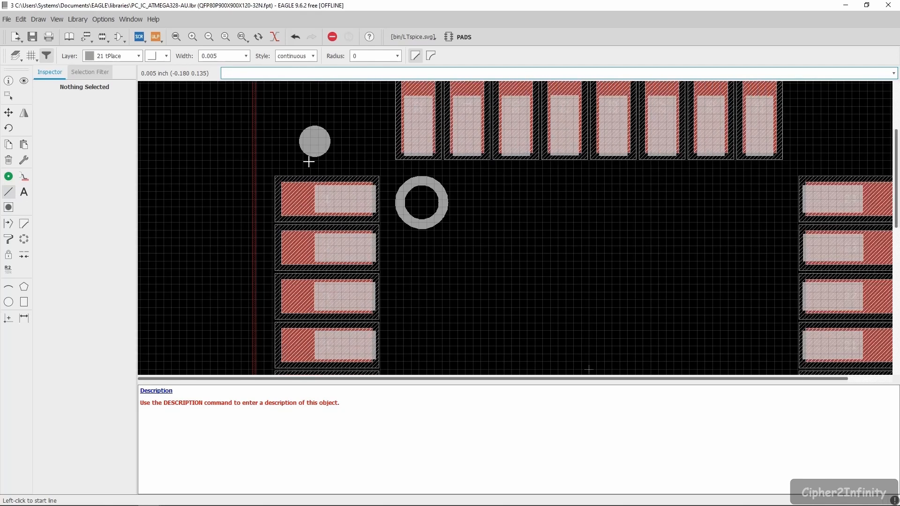
{"action": "scroll", "coordinate": [309, 162], "scroll_direction": "up", "scroll_amount": 2}
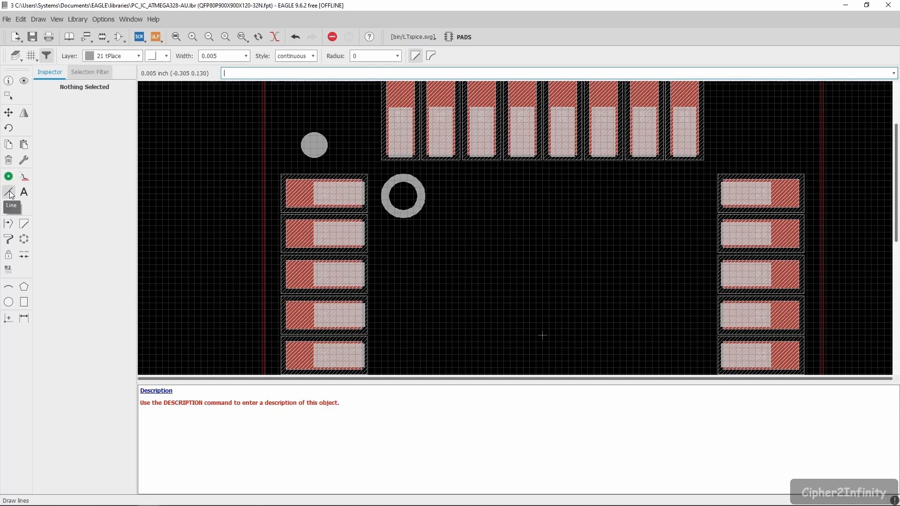
{"action": "left_click", "coordinate": [31, 55]}
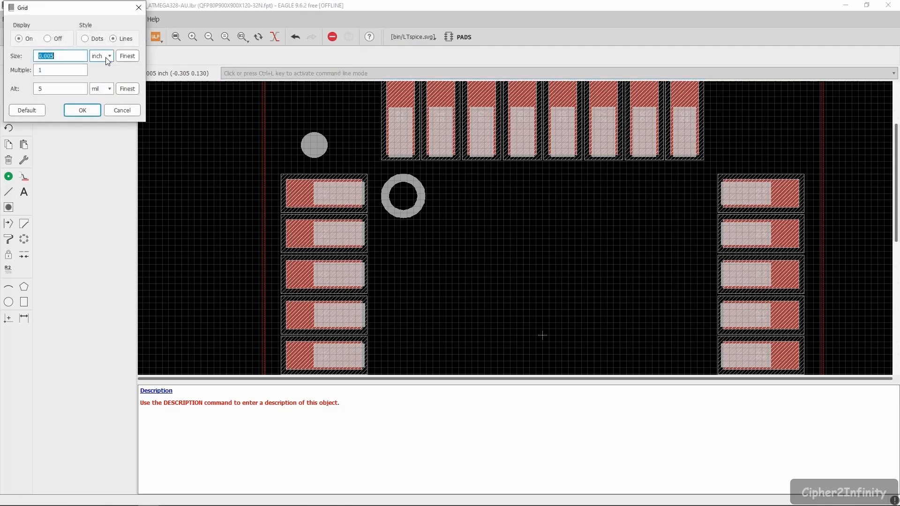
{"action": "left_click", "coordinate": [106, 57]}
{"action": "left_click", "coordinate": [82, 110]}
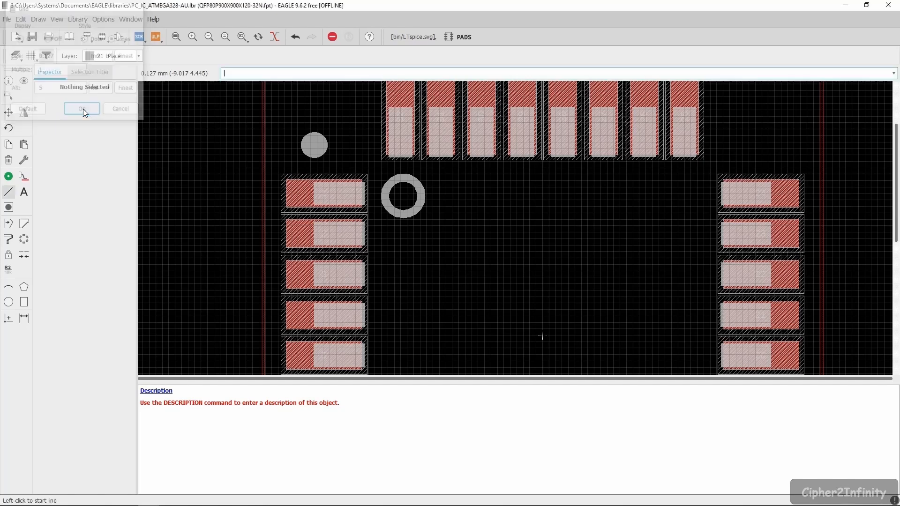
Draw a 0.2 mm wide L-shaped silkscreen corner mark with legs about 0.38 mm long between pad 1 and the upper pad row.
{"action": "left_click_drag", "start_coordinate": [221, 56], "coordinate": [200, 56]}
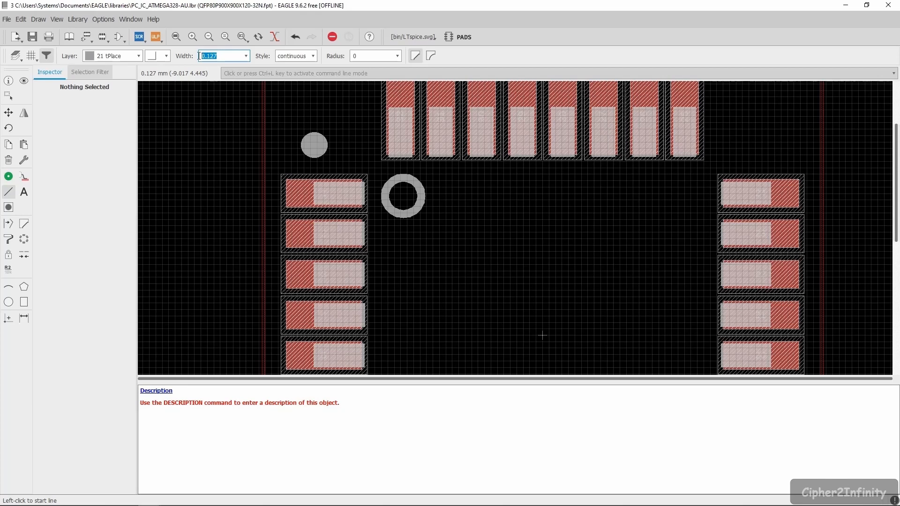
{"action": "type", "text": "0."}
{"action": "scroll", "coordinate": [359, 169], "scroll_direction": "up", "scroll_amount": 4}
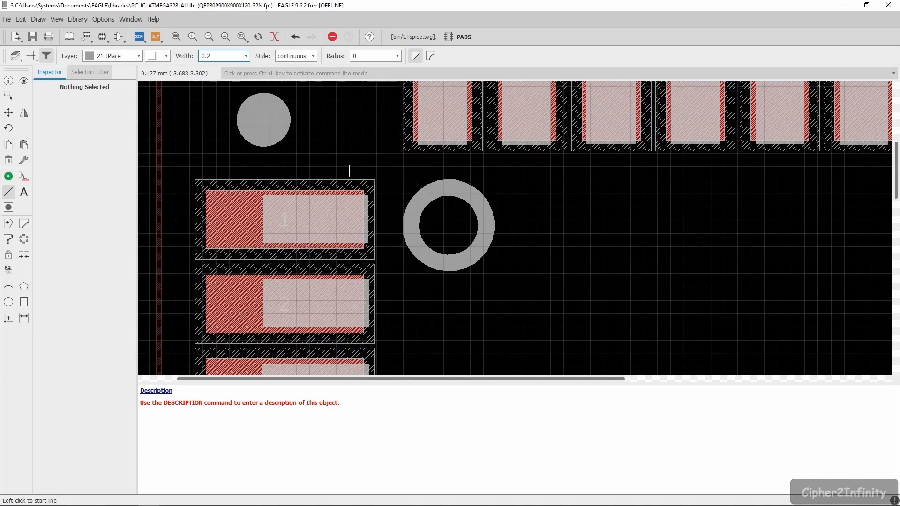
{"action": "left_click", "coordinate": [349, 162]}
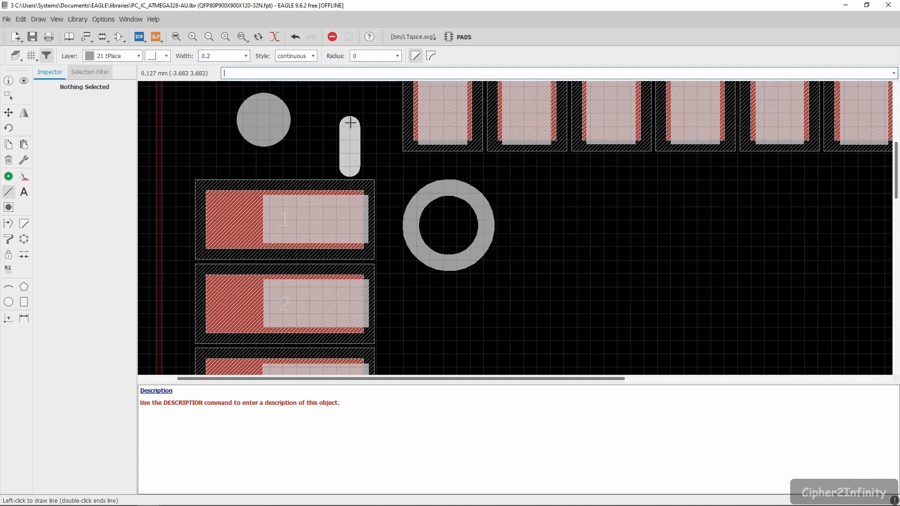
{"action": "left_click", "coordinate": [350, 126]}
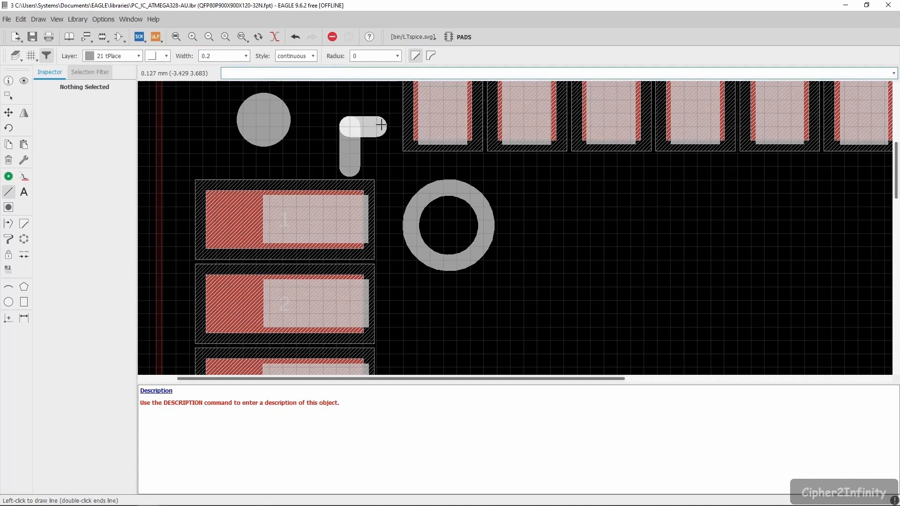
{"action": "double_click", "coordinate": [389, 127]}
{"action": "scroll", "coordinate": [352, 159], "scroll_direction": "up", "scroll_amount": 3}
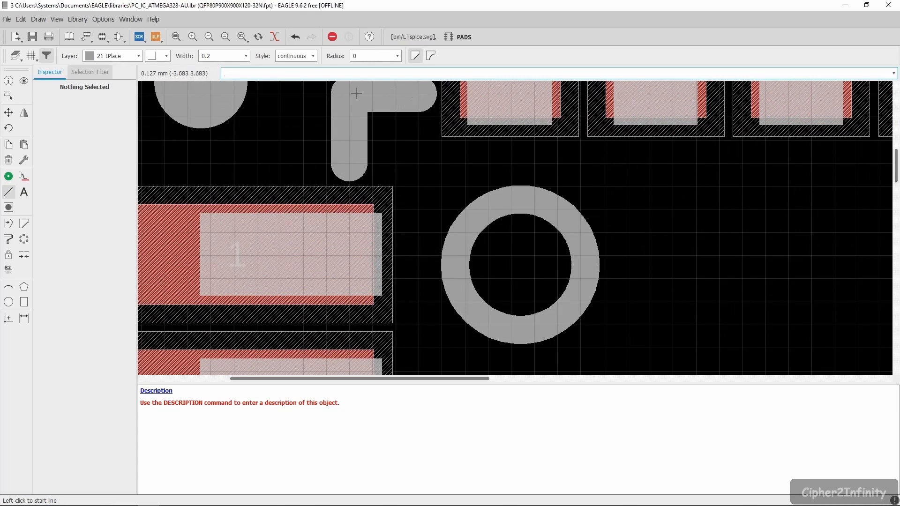
Draw an L-shaped silkscreen corner mark about 0.38 mm wide and 0.51 mm high between the upper pad row and pad 24.
{"action": "scroll", "coordinate": [340, 98], "scroll_direction": "down", "scroll_amount": 8}
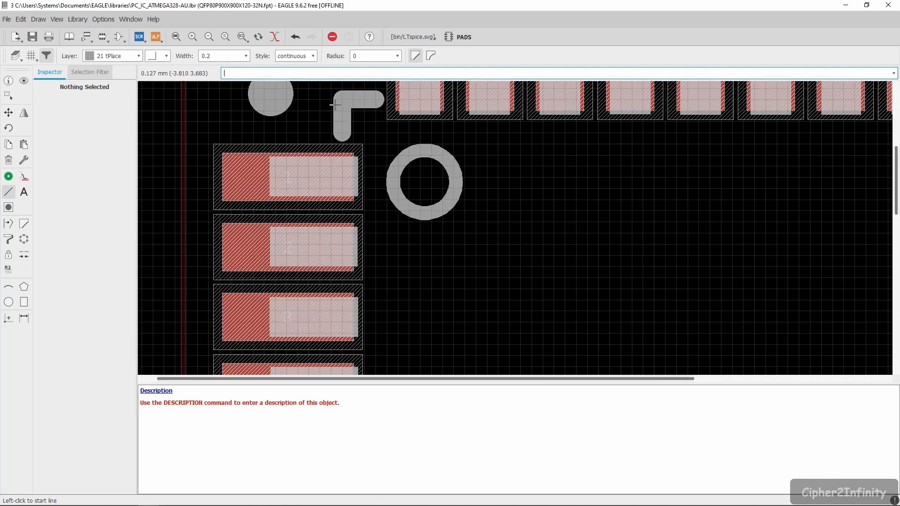
{"action": "scroll", "coordinate": [332, 104], "scroll_direction": "down", "scroll_amount": 3}
{"action": "scroll", "coordinate": [332, 105], "scroll_direction": "up", "scroll_amount": 2}
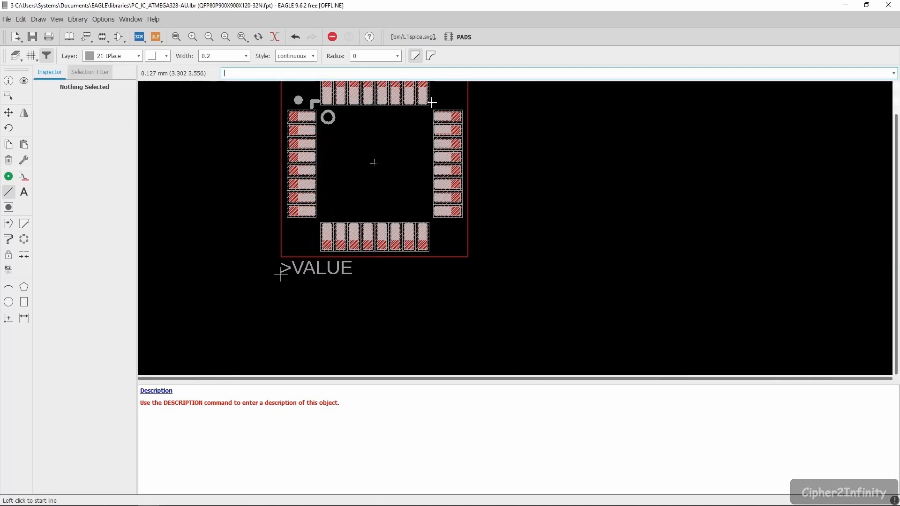
{"action": "scroll", "coordinate": [406, 162], "scroll_direction": "down", "scroll_amount": 2}
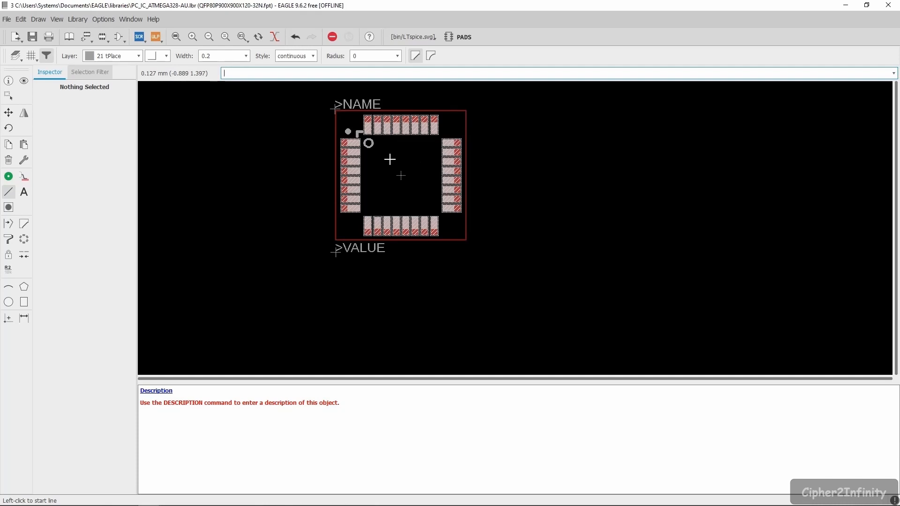
{"action": "scroll", "coordinate": [389, 160], "scroll_direction": "up", "scroll_amount": 1}
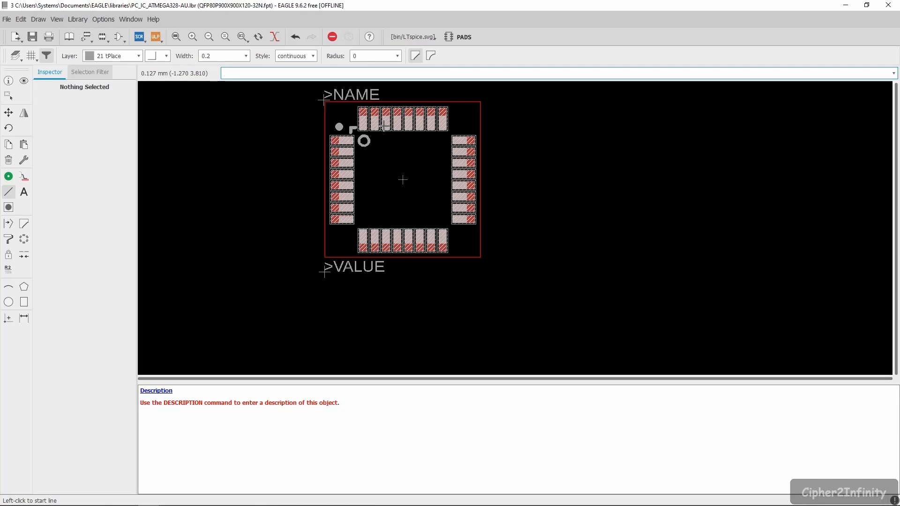
{"action": "scroll", "coordinate": [457, 126], "scroll_direction": "up", "scroll_amount": 5}
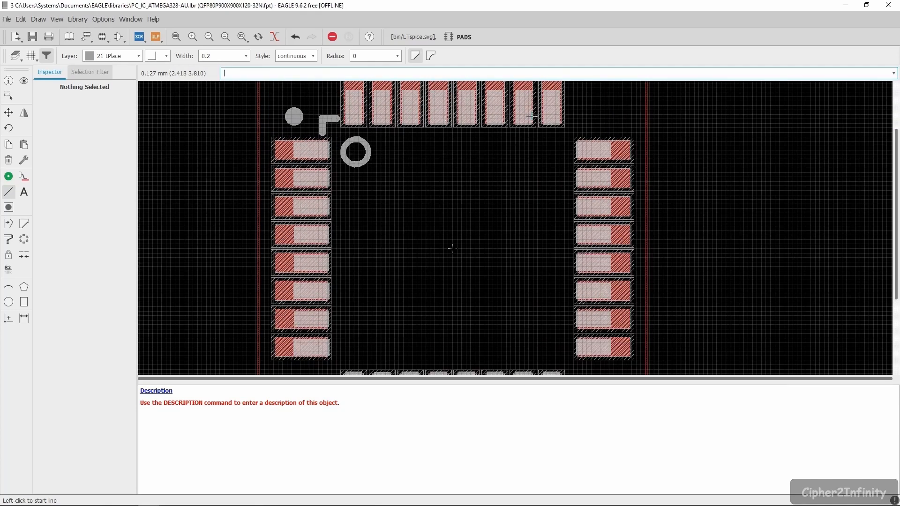
{"action": "scroll", "coordinate": [576, 115], "scroll_direction": "up", "scroll_amount": 2}
{"action": "scroll", "coordinate": [545, 119], "scroll_direction": "up", "scroll_amount": 1}
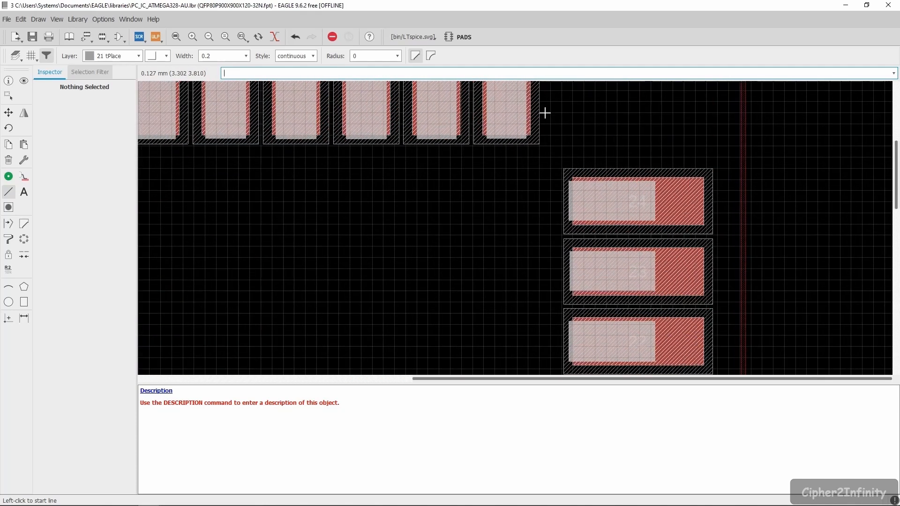
{"action": "left_click", "coordinate": [545, 112]}
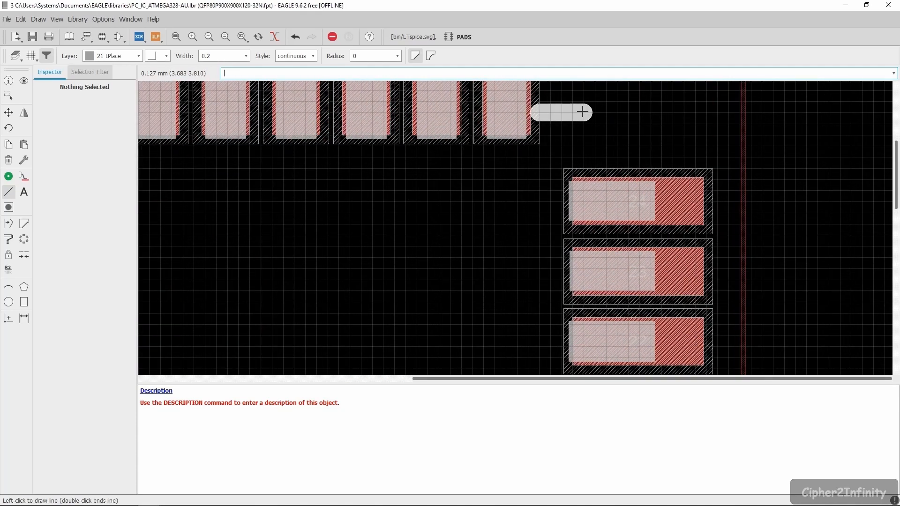
{"action": "key", "text": "Escape"}
{"action": "left_click", "coordinate": [563, 112]}
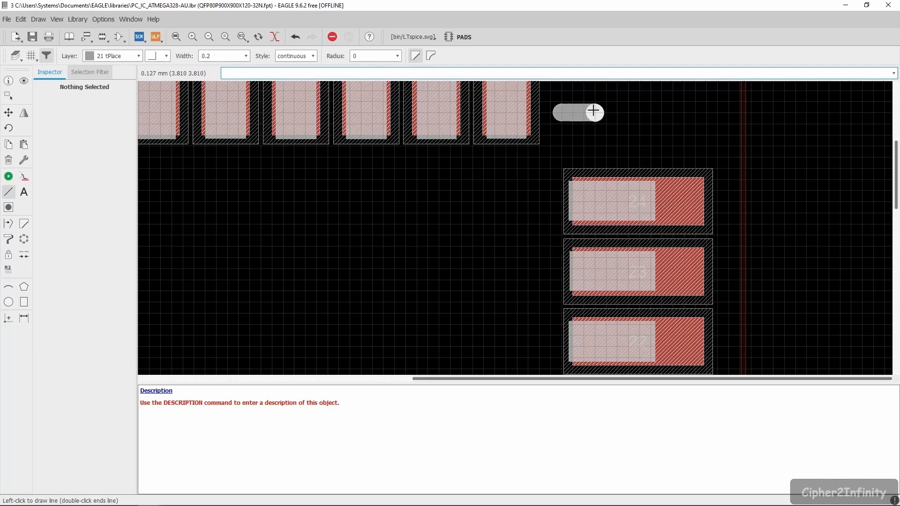
{"action": "double_click", "coordinate": [594, 154]}
{"action": "scroll", "coordinate": [594, 153], "scroll_direction": "up", "scroll_amount": 2}
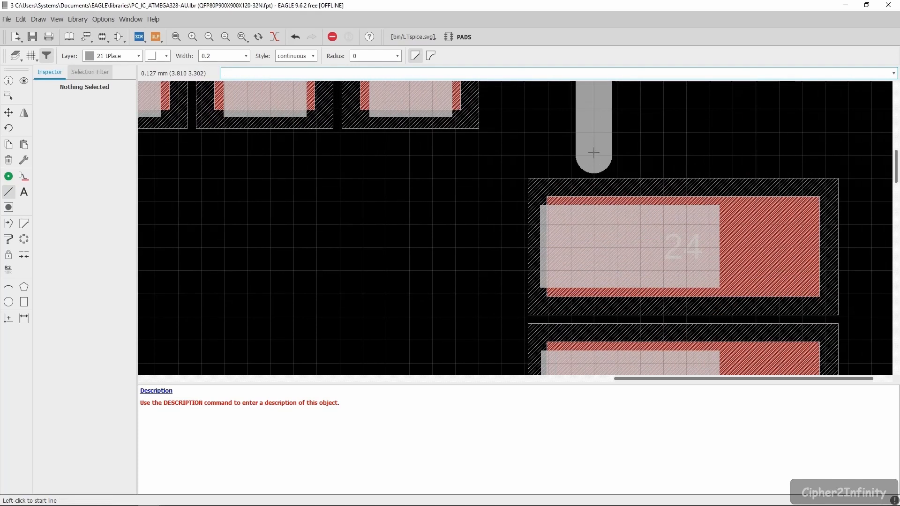
{"action": "scroll", "coordinate": [593, 153], "scroll_direction": "down", "scroll_amount": 2}
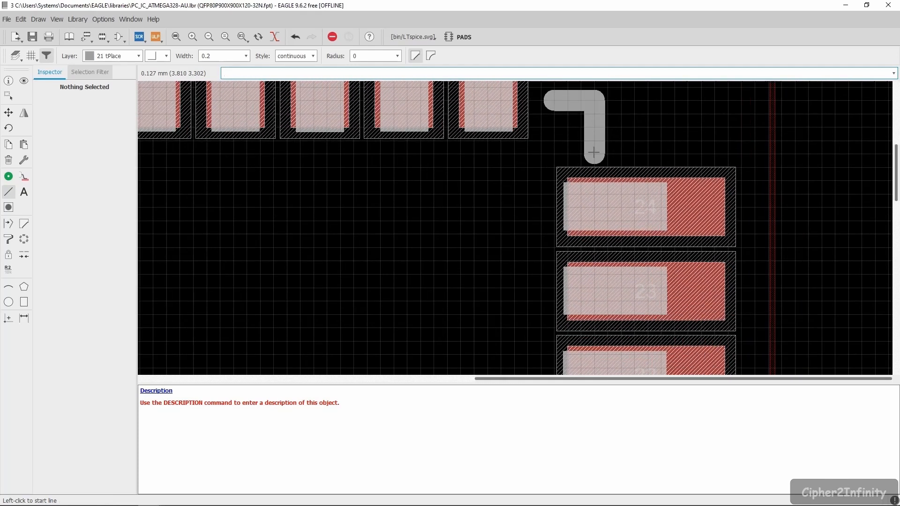
Move the horizontal leg of the corner mark above pad 24 down and left 0.127 mm, and its vertical leg's lower end left 0.127 mm.
{"action": "left_click", "coordinate": [9, 113]}
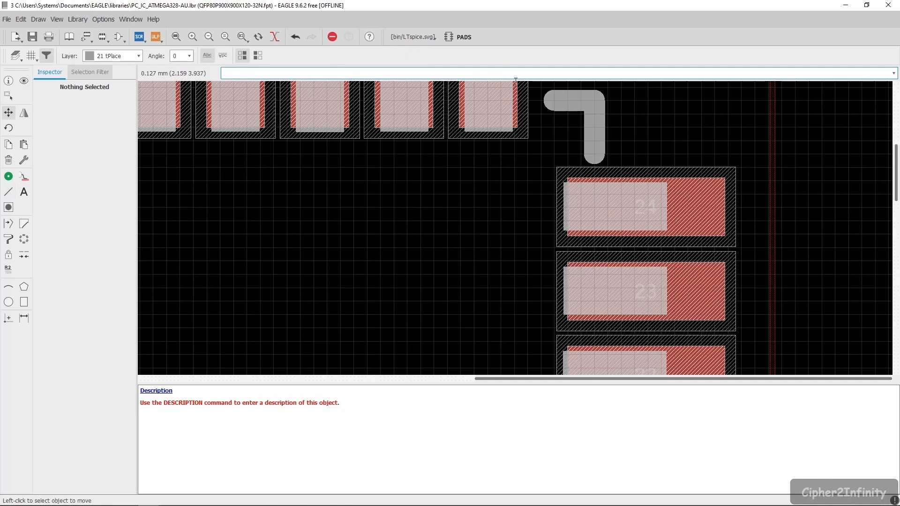
{"action": "left_click", "coordinate": [565, 97]}
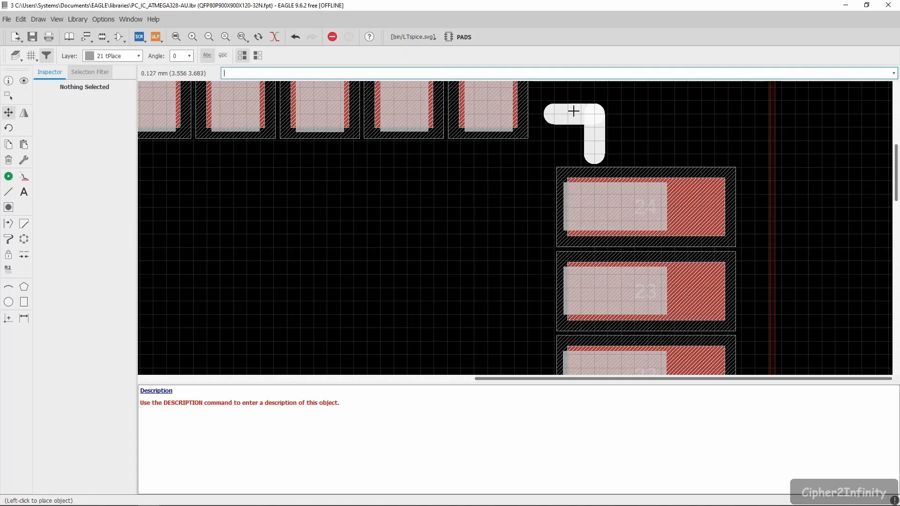
{"action": "left_click", "coordinate": [575, 118]}
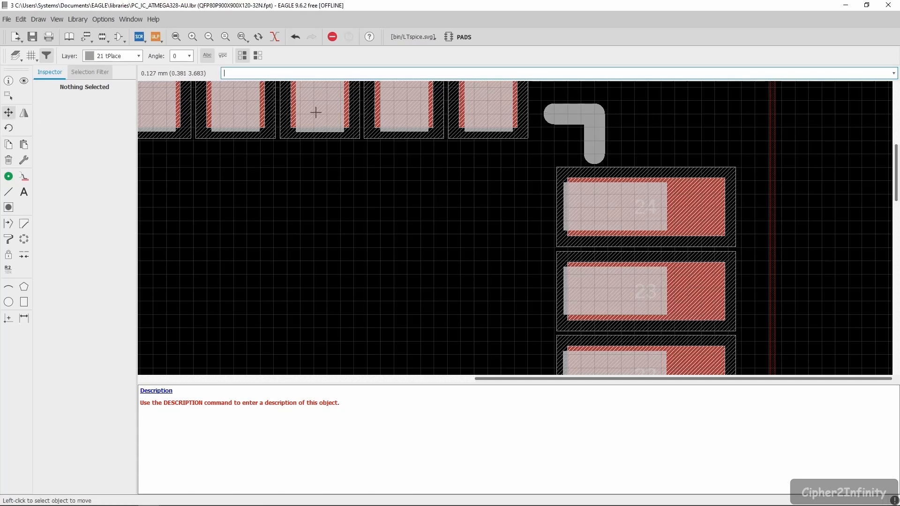
{"action": "left_click", "coordinate": [571, 114]}
{"action": "left_click", "coordinate": [556, 114]}
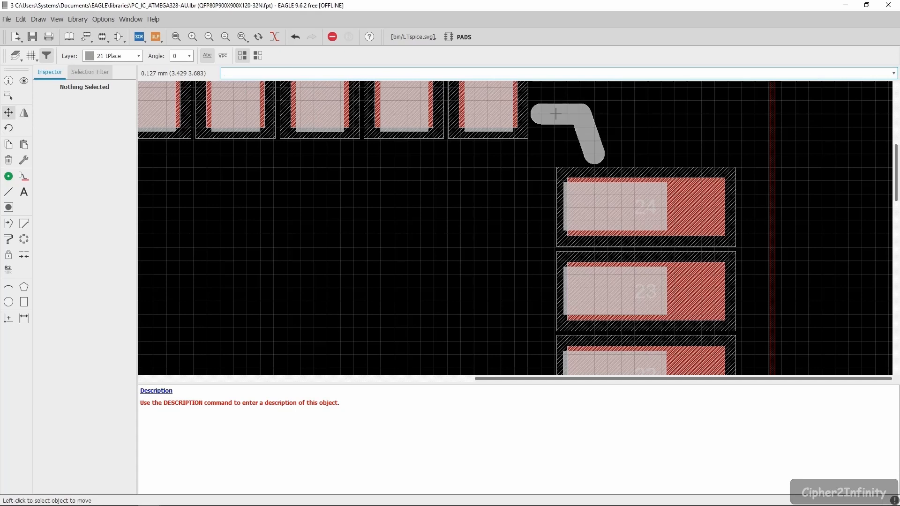
{"action": "left_click", "coordinate": [594, 156]}
{"action": "left_click", "coordinate": [579, 156]}
Draw an L-shaped silkscreen corner mark with legs about 0.38 mm long between the lower pad row and pad 17.
{"action": "scroll", "coordinate": [630, 90], "scroll_direction": "down", "scroll_amount": 4}
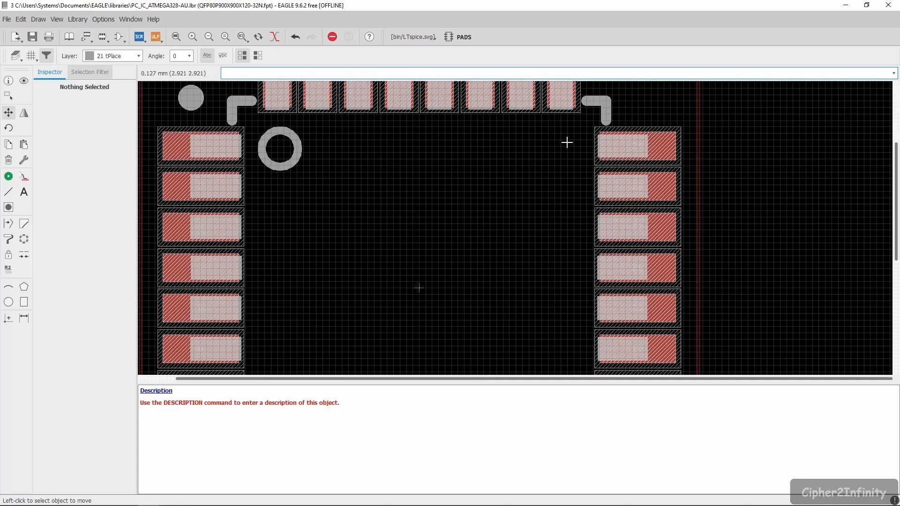
{"action": "scroll", "coordinate": [567, 142], "scroll_direction": "down", "scroll_amount": 2}
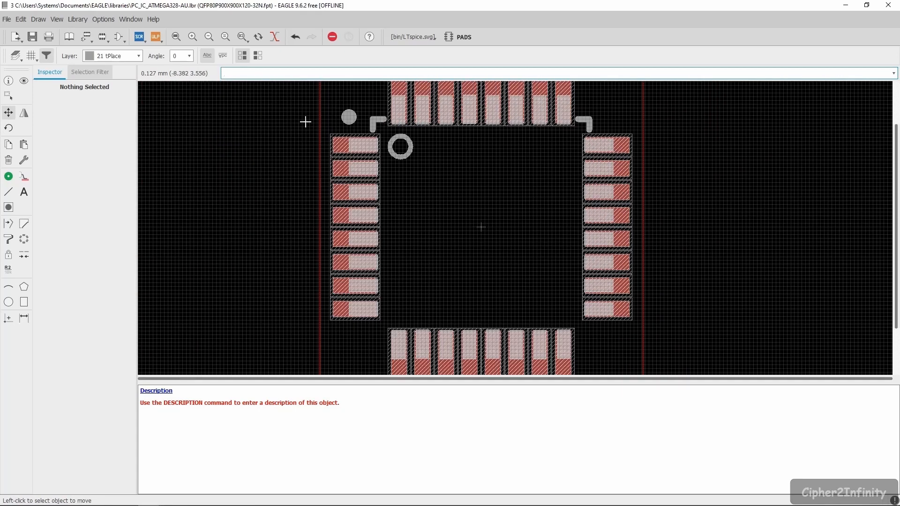
{"action": "left_click", "coordinate": [8, 192]}
{"action": "scroll", "coordinate": [394, 101], "scroll_direction": "down", "scroll_amount": 2}
{"action": "scroll", "coordinate": [519, 248], "scroll_direction": "up", "scroll_amount": 4}
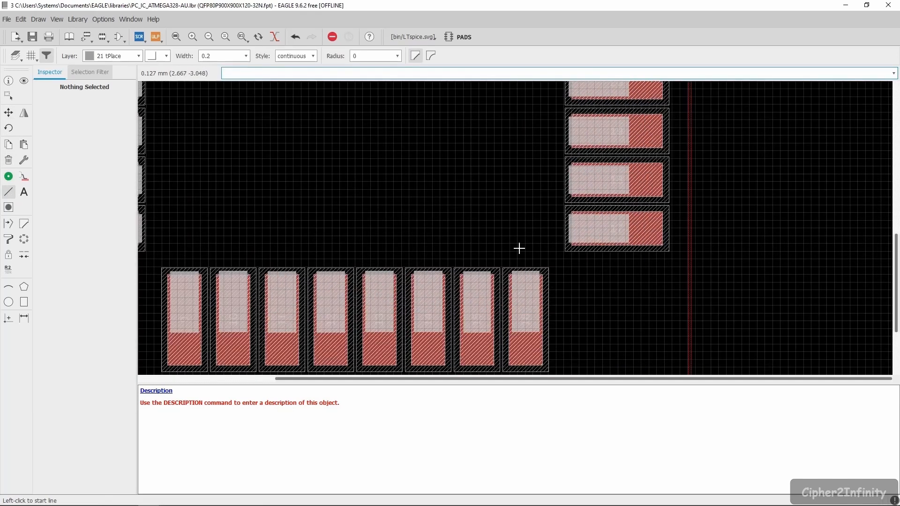
{"action": "scroll", "coordinate": [551, 283], "scroll_direction": "up", "scroll_amount": 3}
{"action": "left_click", "coordinate": [567, 278]}
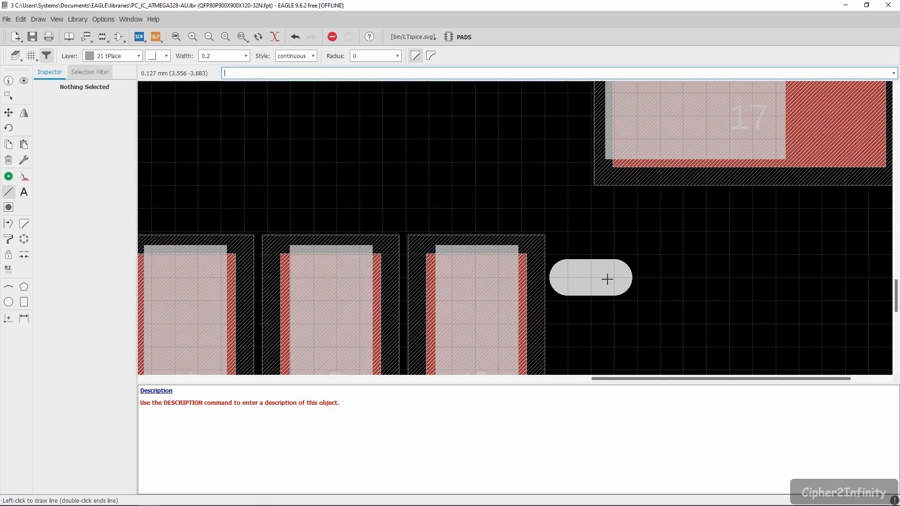
{"action": "left_click", "coordinate": [637, 278]}
{"action": "left_click", "coordinate": [637, 215]}
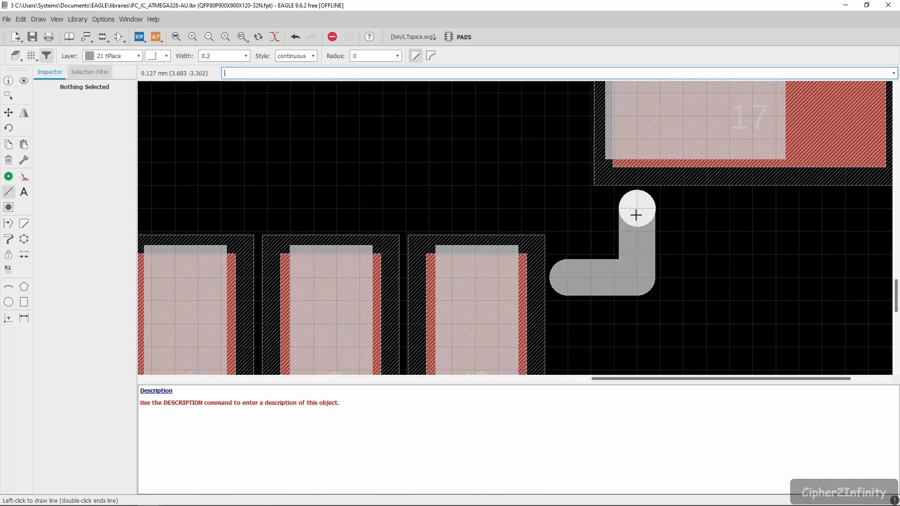
{"action": "key", "text": "Escape"}
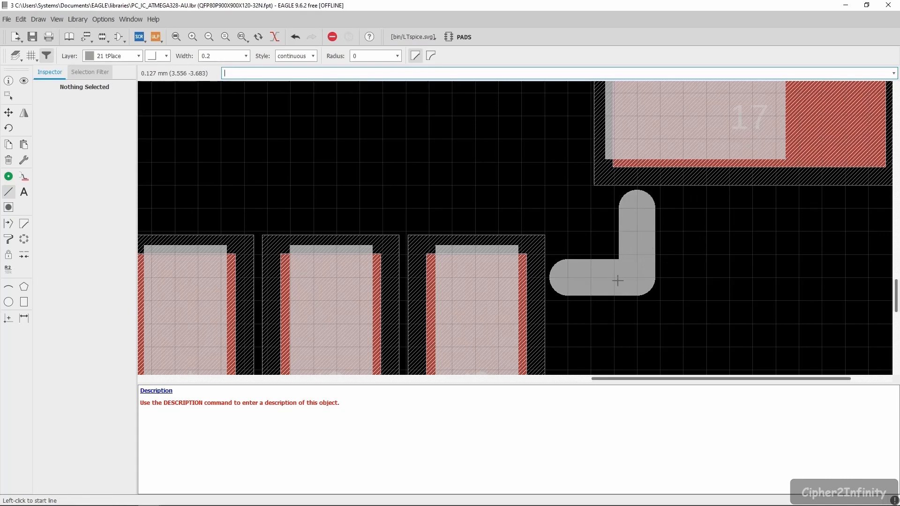
Draw an L-shaped silkscreen corner mark with legs about 0.38 mm long at the footprint's lower-left corner, beside pad 9.
{"action": "scroll", "coordinate": [661, 259], "scroll_direction": "down", "scroll_amount": 4}
{"action": "scroll", "coordinate": [466, 251], "scroll_direction": "up", "scroll_amount": 4}
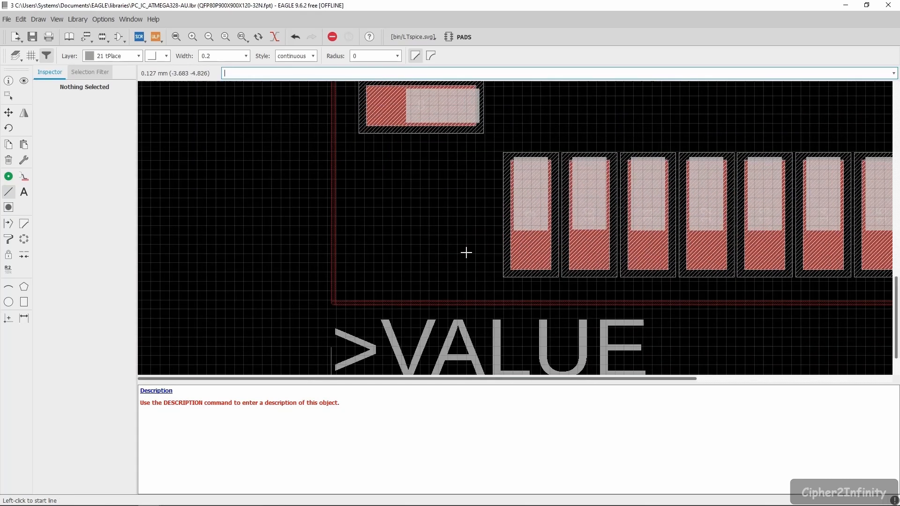
{"action": "left_click", "coordinate": [451, 118]}
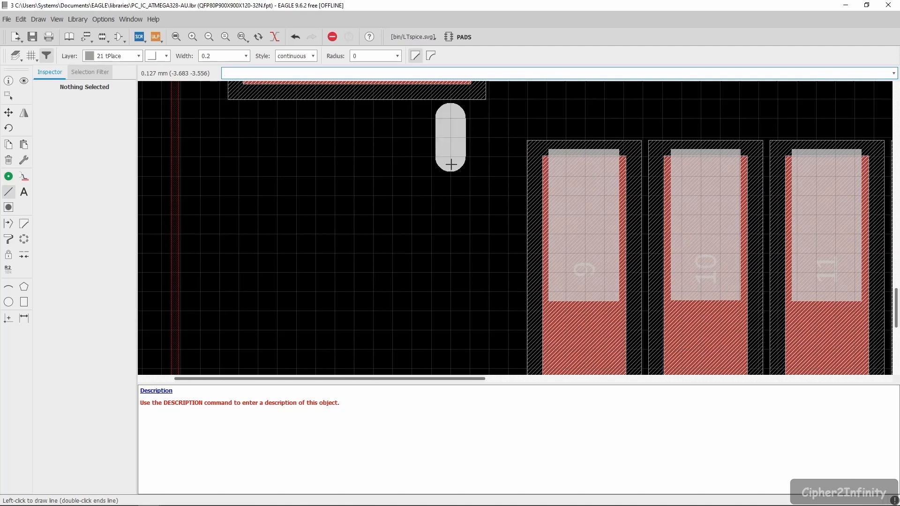
{"action": "left_click", "coordinate": [451, 176]}
{"action": "double_click", "coordinate": [504, 174]}
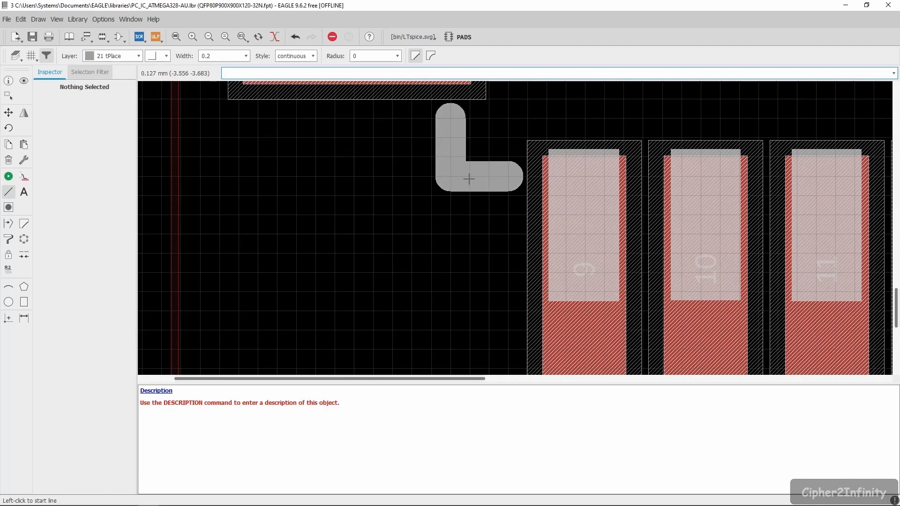
Save the PC_IC_ATMEGA328-AU library and close its footprint editor.
{"action": "scroll", "coordinate": [404, 221], "scroll_direction": "down", "scroll_amount": 5}
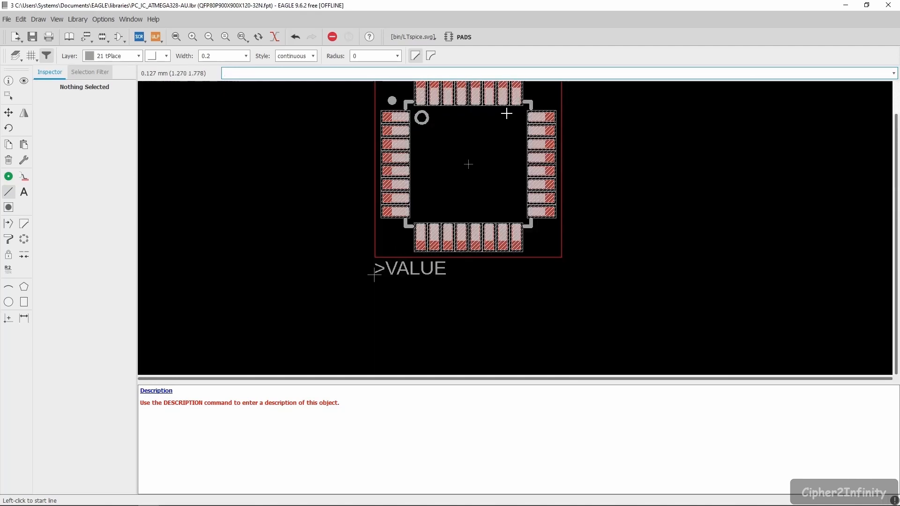
{"action": "scroll", "coordinate": [476, 165], "scroll_direction": "down", "scroll_amount": 1}
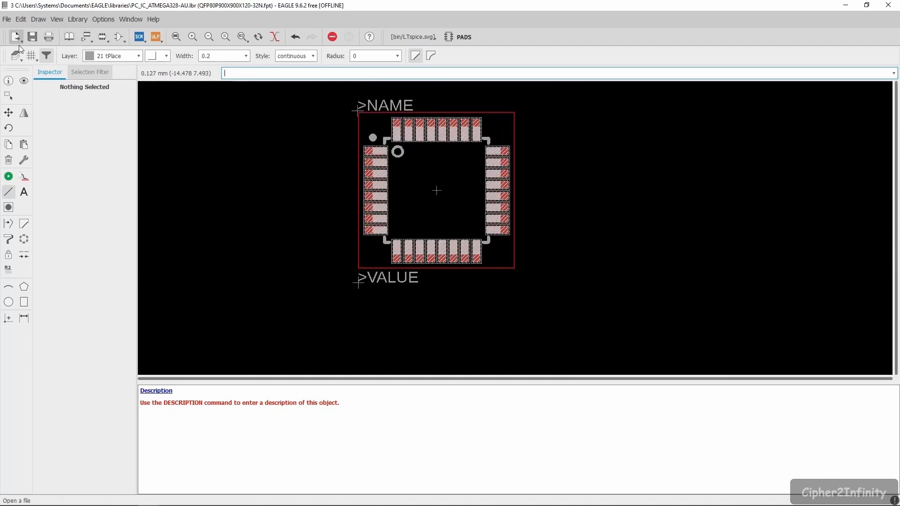
{"action": "left_click", "coordinate": [33, 36]}
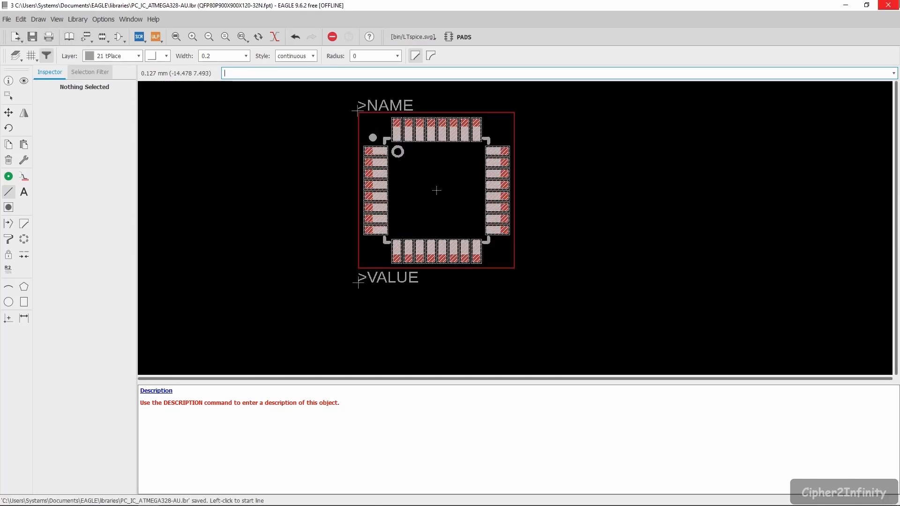
{"action": "left_click", "coordinate": [889, 6]}
Arrange the board window side by side with the schematic window, with U1's footprint in view.
{"action": "scroll", "coordinate": [618, 197], "scroll_direction": "down", "scroll_amount": 3}
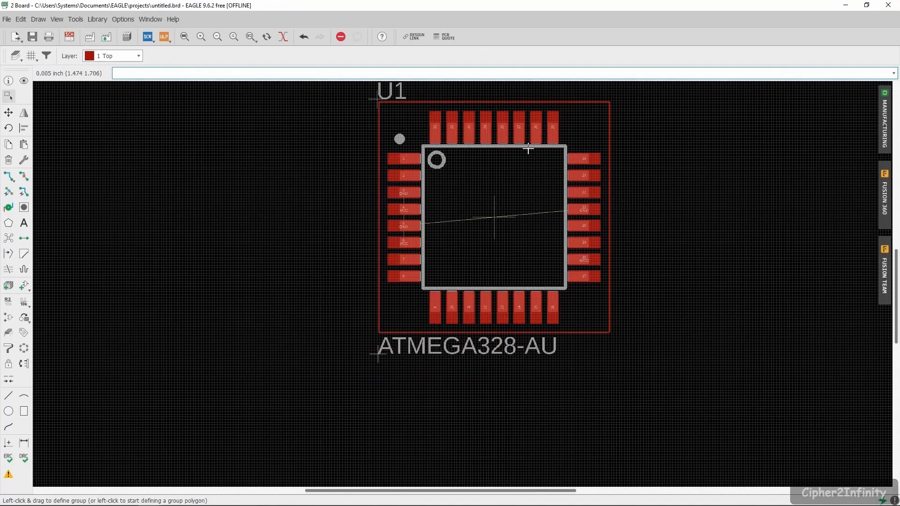
{"action": "left_click_drag", "start_coordinate": [519, 6], "coordinate": [899, 93]}
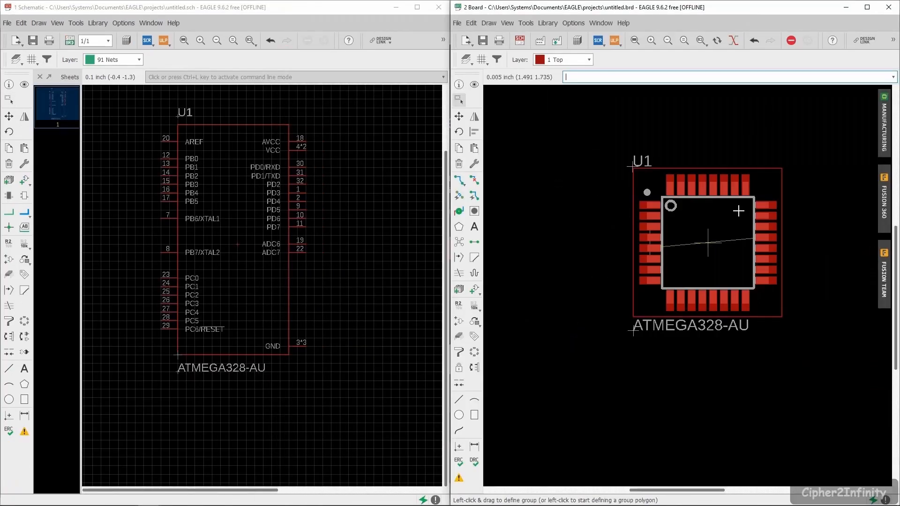
{"action": "scroll", "coordinate": [738, 208], "scroll_direction": "up", "scroll_amount": 3}
{"action": "scroll", "coordinate": [676, 245], "scroll_direction": "down", "scroll_amount": 3}
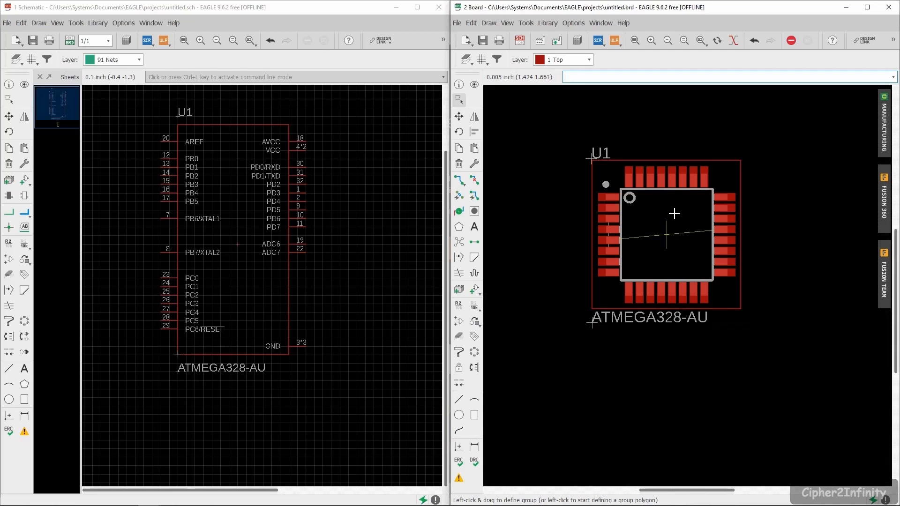
{"action": "scroll", "coordinate": [675, 213], "scroll_direction": "up", "scroll_amount": 1}
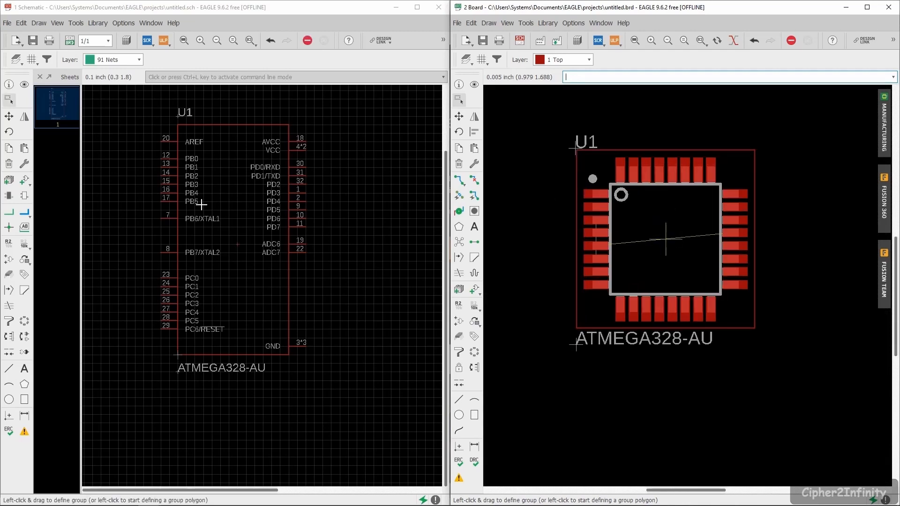
Add ATMEGA328-AU from the PC_IC_ATMEGA328-AU library to the schematic again, accepting the update to the new device version.
{"action": "left_click", "coordinate": [25, 185]}
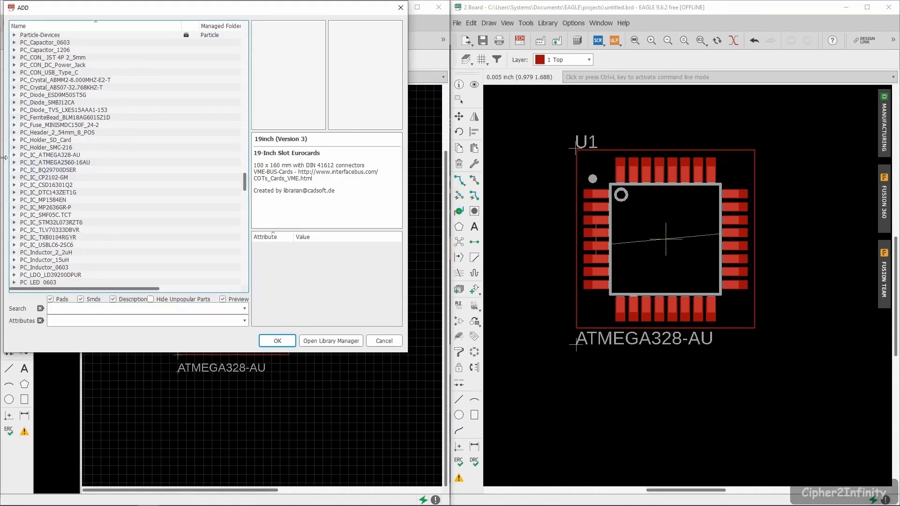
{"action": "left_click", "coordinate": [13, 156]}
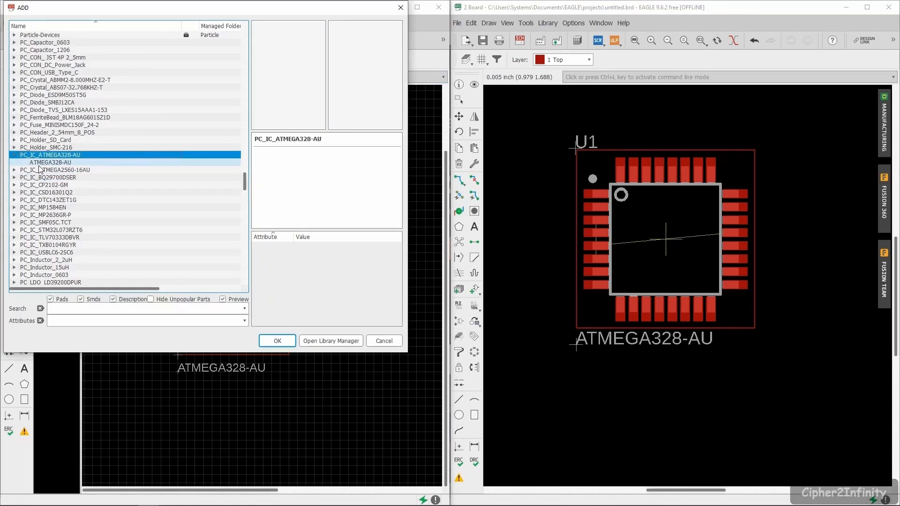
{"action": "left_click", "coordinate": [41, 163]}
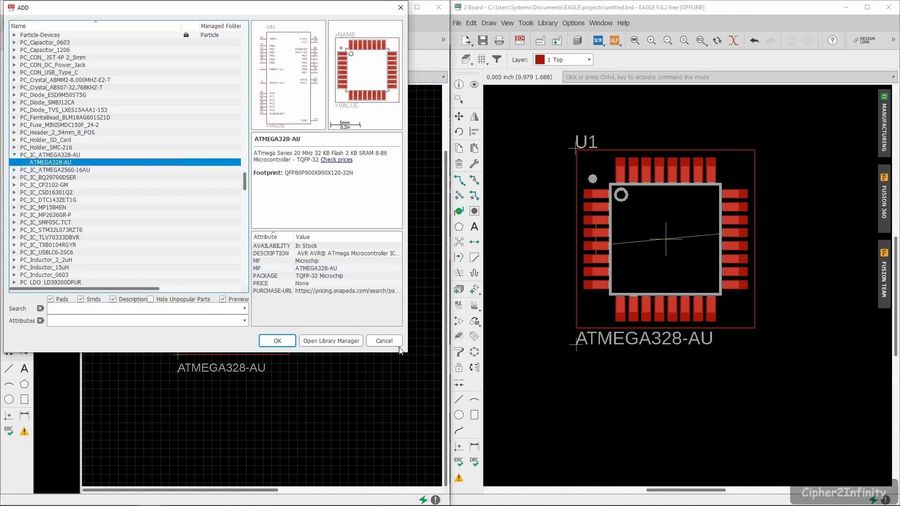
{"action": "left_click", "coordinate": [276, 342]}
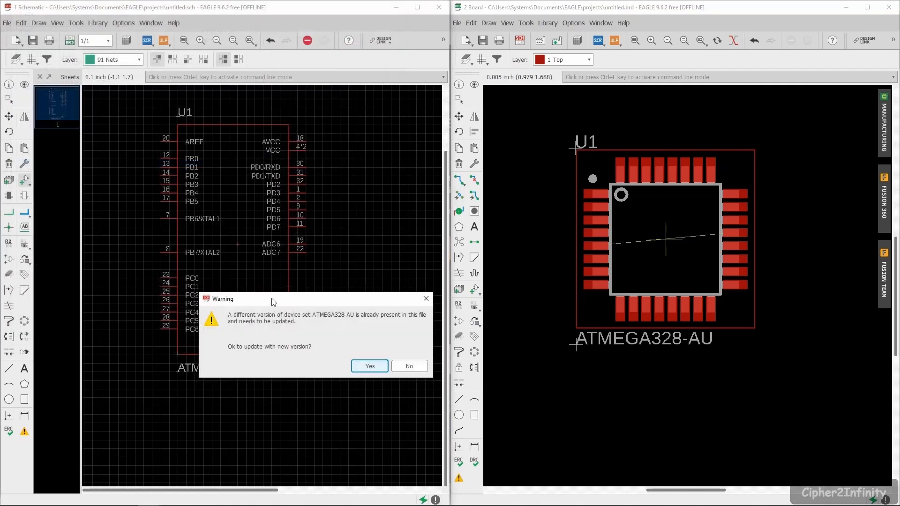
{"action": "left_click_drag", "start_coordinate": [274, 302], "coordinate": [322, 79]}
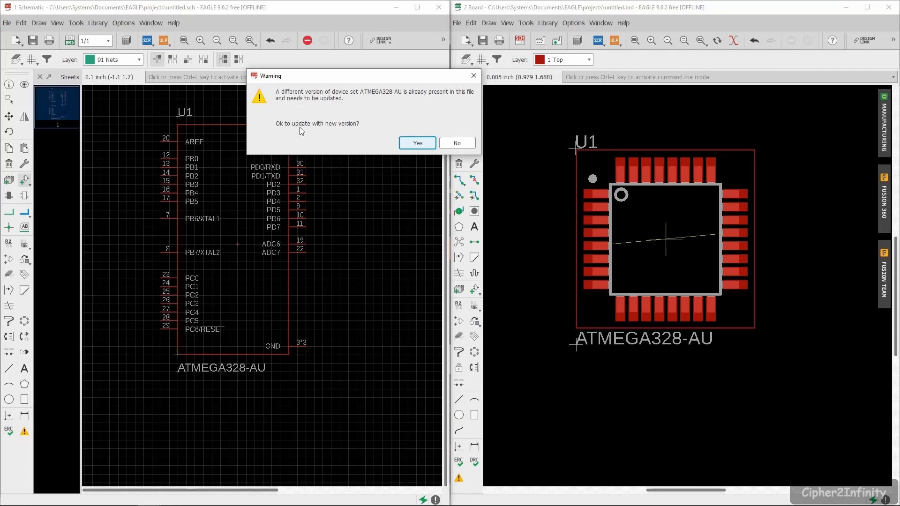
{"action": "left_click", "coordinate": [417, 143]}
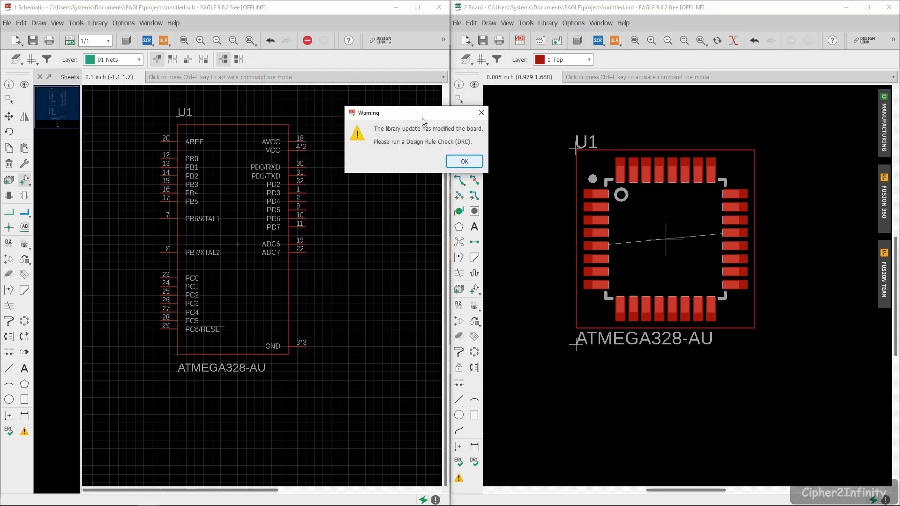
{"action": "left_click_drag", "start_coordinate": [422, 116], "coordinate": [376, 101]}
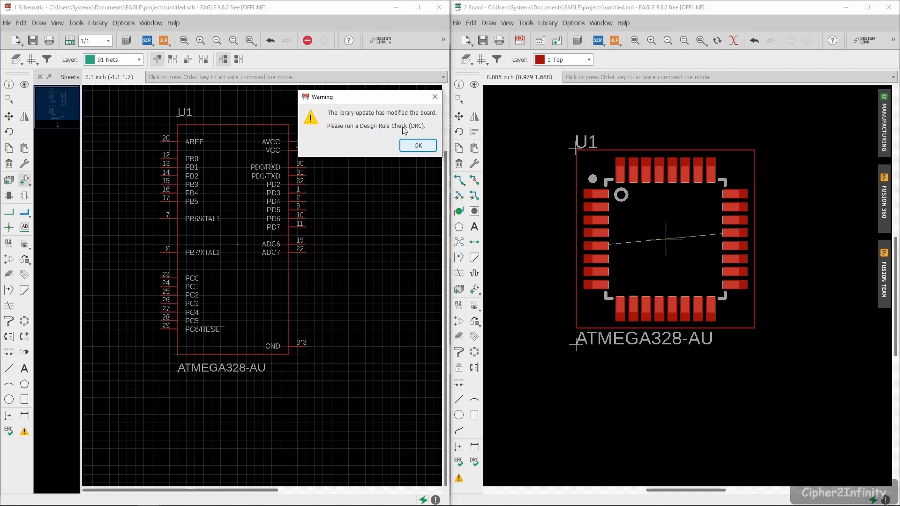
{"action": "left_click", "coordinate": [431, 98]}
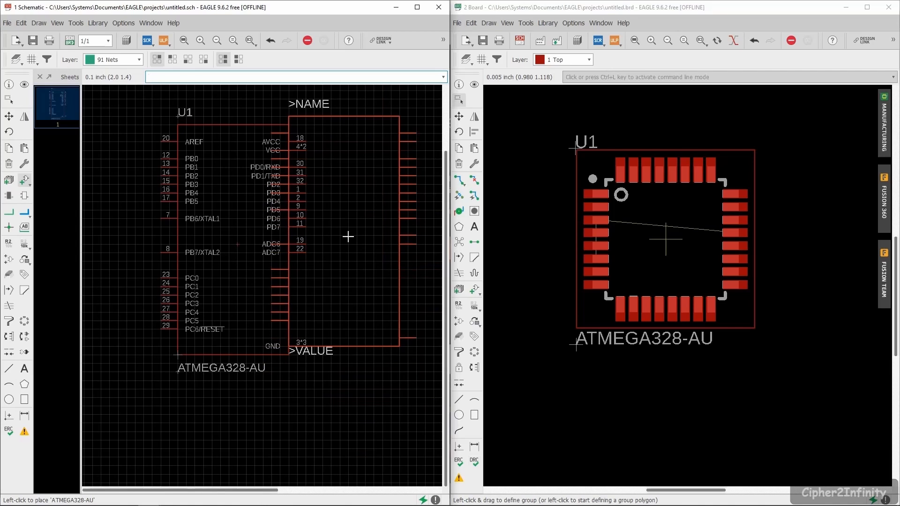
Cancel the placement of the second ATMEGA328-AU symbol and leave the Add command, keeping only U1 in the schematic.
{"action": "scroll", "coordinate": [268, 261], "scroll_direction": "down", "scroll_amount": 3}
{"action": "left_click", "coordinate": [267, 262]}
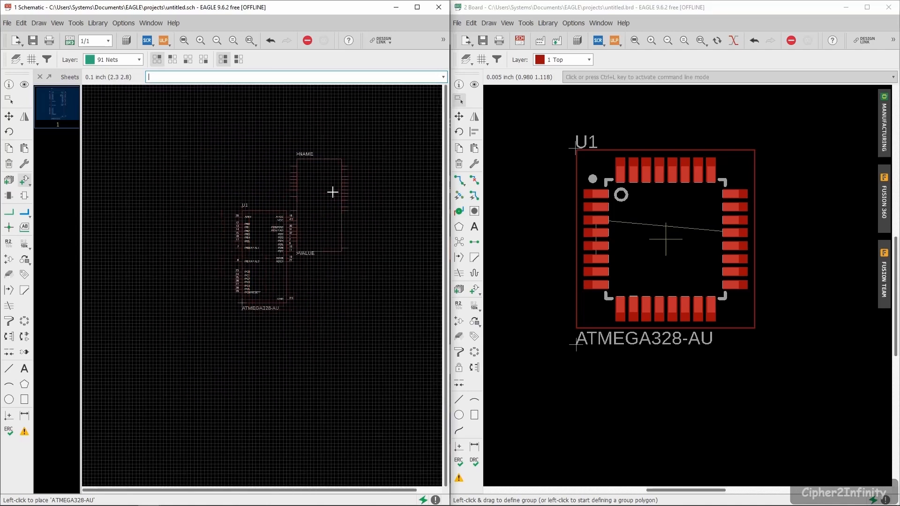
{"action": "scroll", "coordinate": [338, 192], "scroll_direction": "up", "scroll_amount": 2}
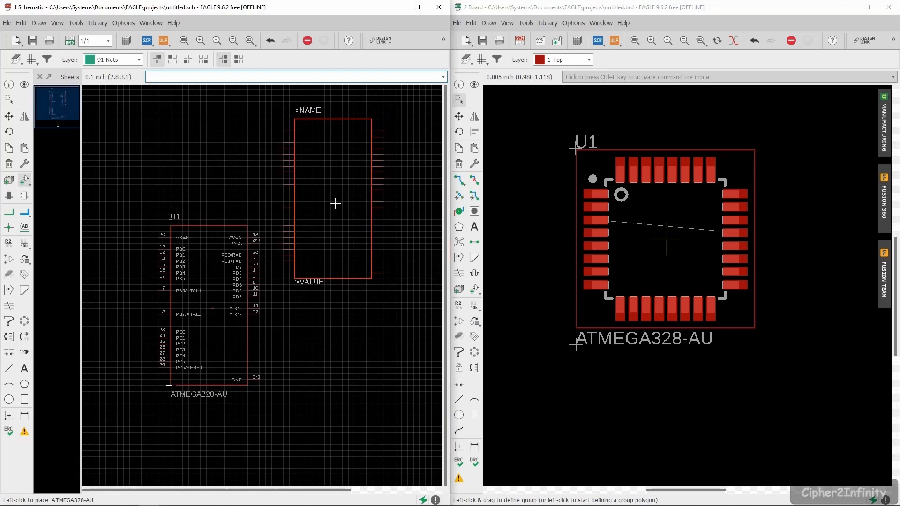
{"action": "key", "text": "Escape"}
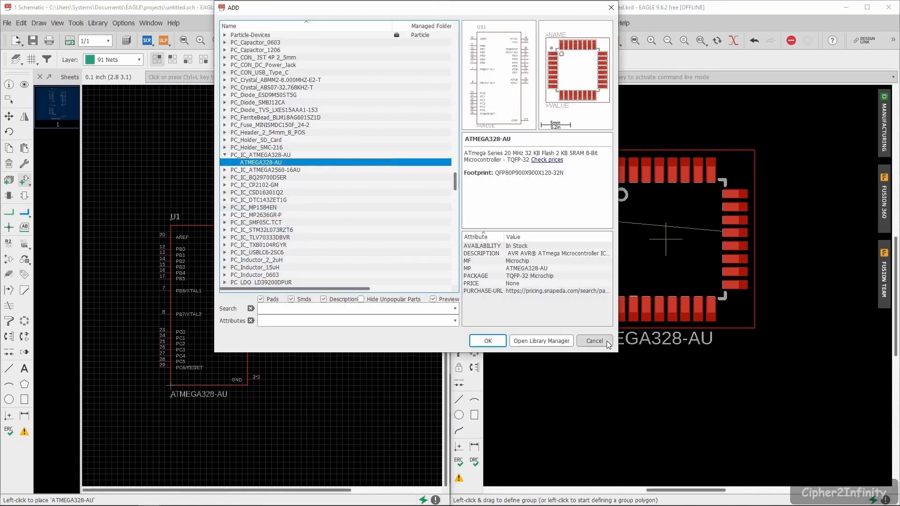
{"action": "left_click", "coordinate": [595, 341]}
{"action": "scroll", "coordinate": [281, 192], "scroll_direction": "down", "scroll_amount": 2}
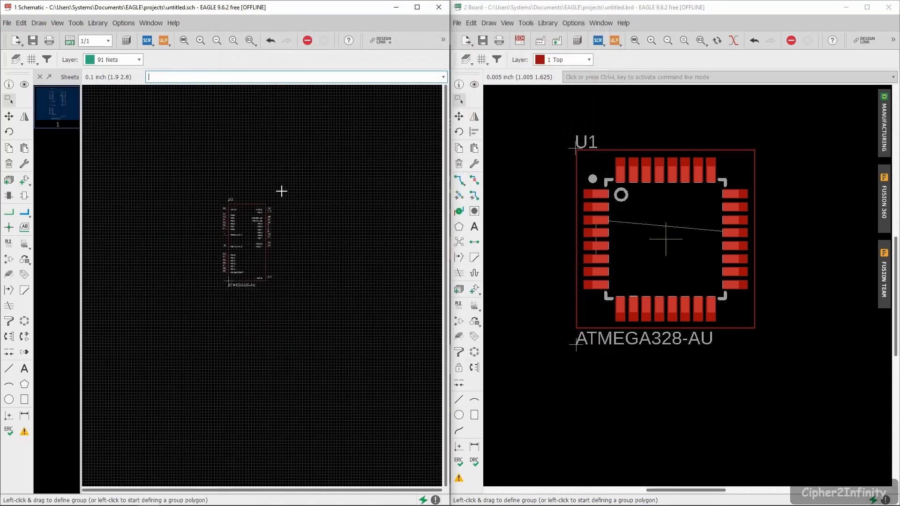
{"action": "scroll", "coordinate": [262, 249], "scroll_direction": "up", "scroll_amount": 4}
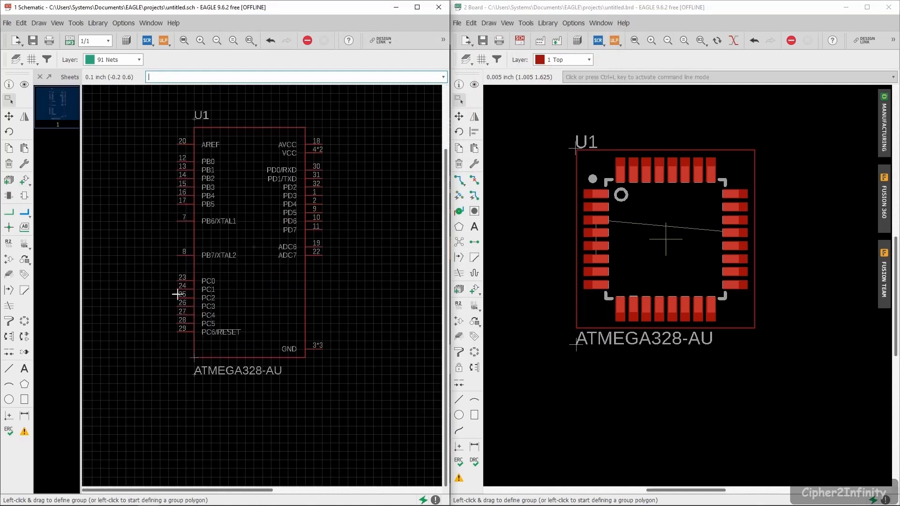
Examine U1's pads and silkscreen corner marks in the top-side manufacturing preview, then close the preview.
{"action": "scroll", "coordinate": [684, 204], "scroll_direction": "up", "scroll_amount": 1}
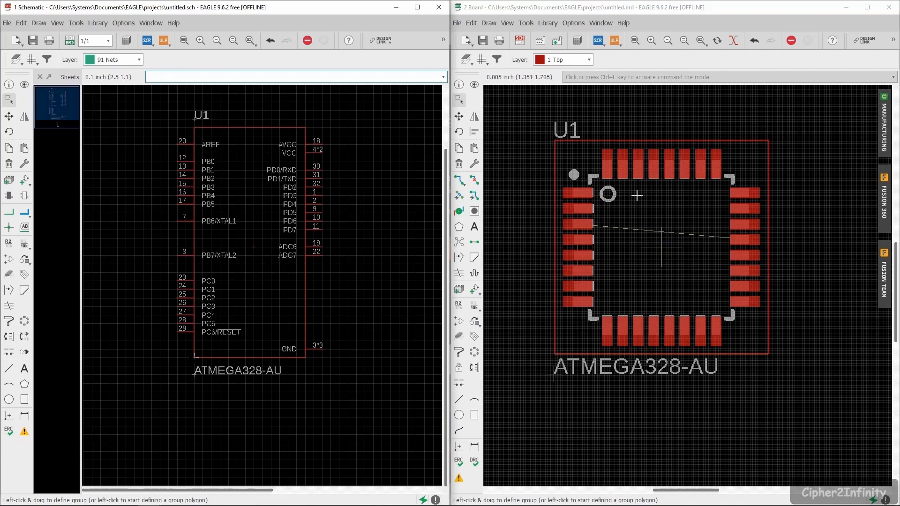
{"action": "left_click", "coordinate": [884, 138]}
{"action": "left_click_drag", "start_coordinate": [556, 103], "coordinate": [538, 52]}
{"action": "scroll", "coordinate": [399, 241], "scroll_direction": "up", "scroll_amount": 2}
{"action": "left_click_drag", "start_coordinate": [399, 241], "coordinate": [418, 193]}
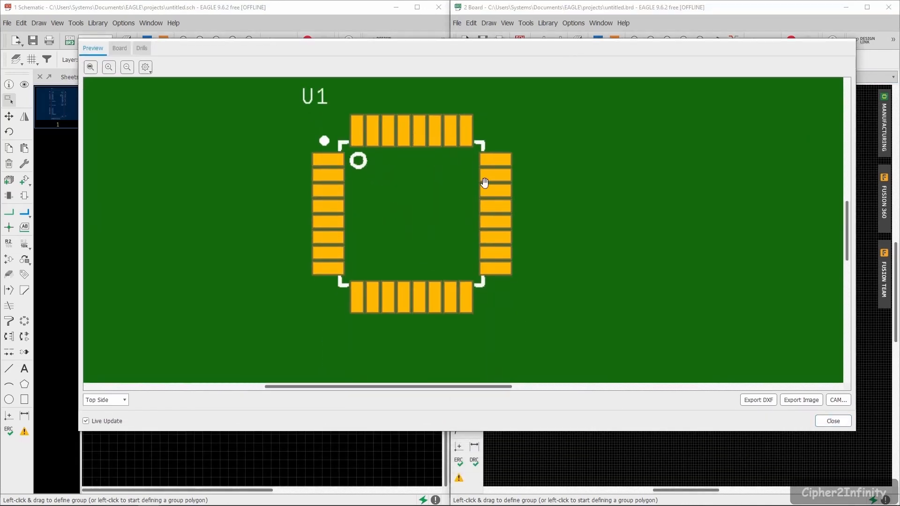
{"action": "left_click", "coordinate": [833, 421]}
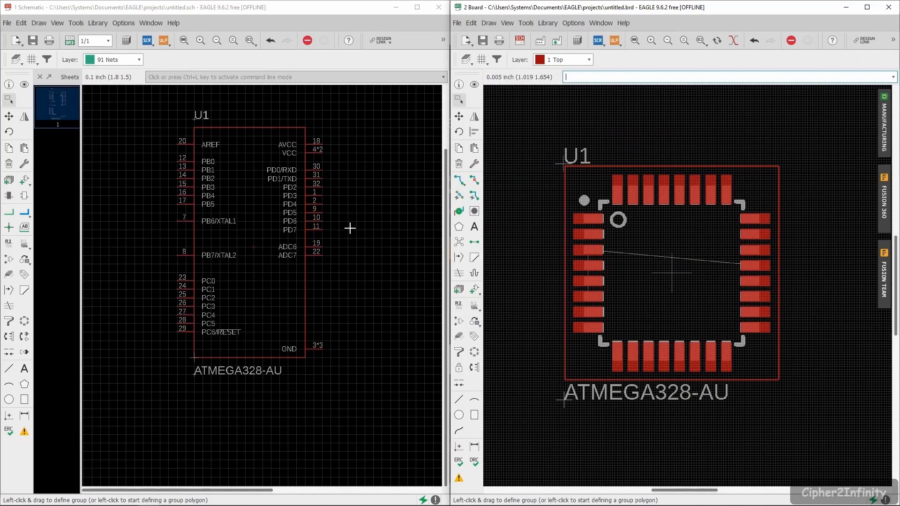